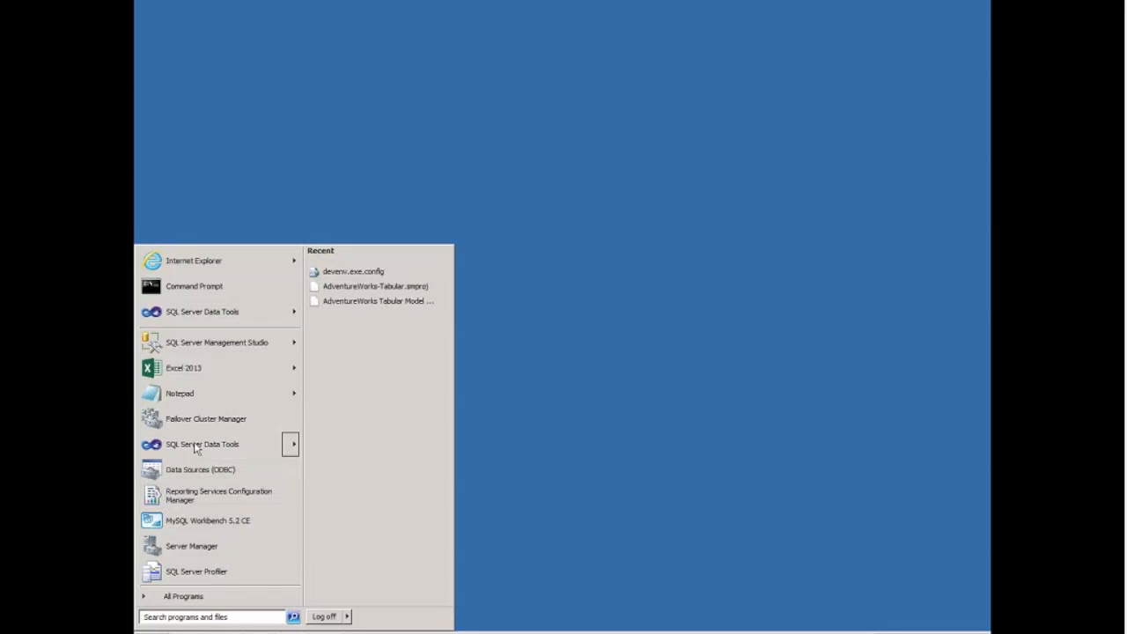
- Launch SQL Server Data Tools and start creating a new project
click(723, 379)
click(148, 631)
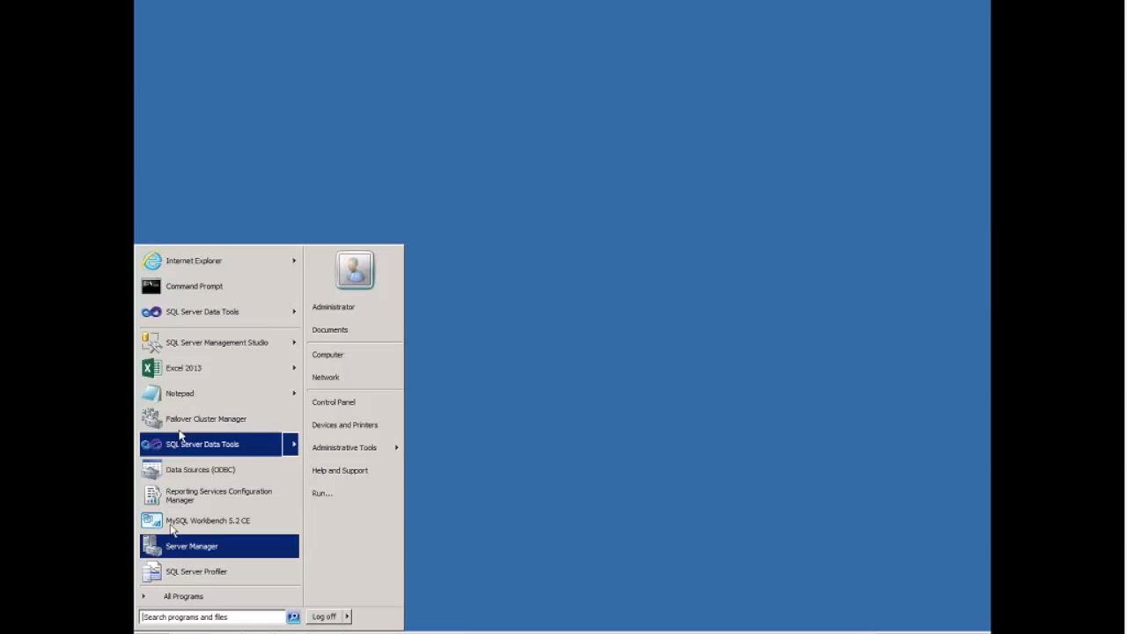
mouse_move(174, 451)
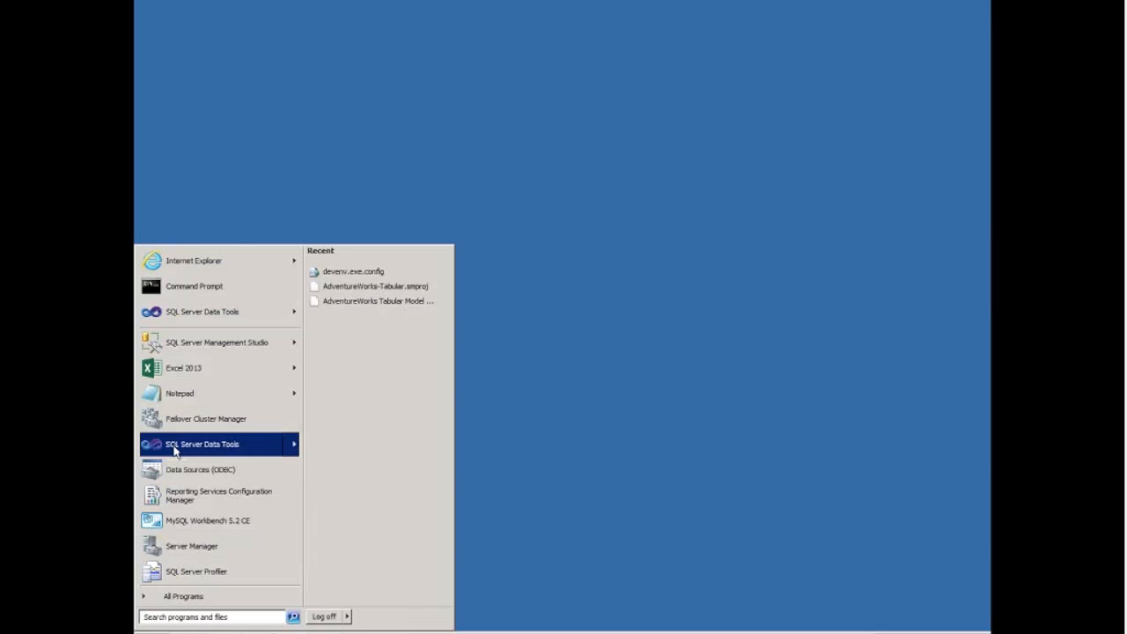
click(174, 450)
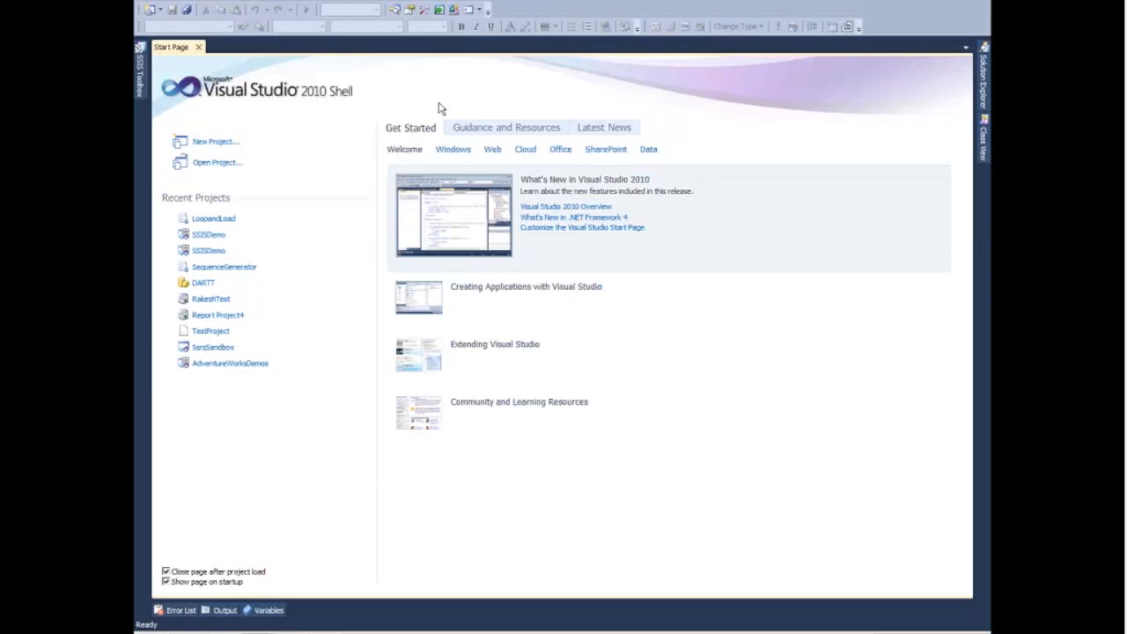
click(160, 11)
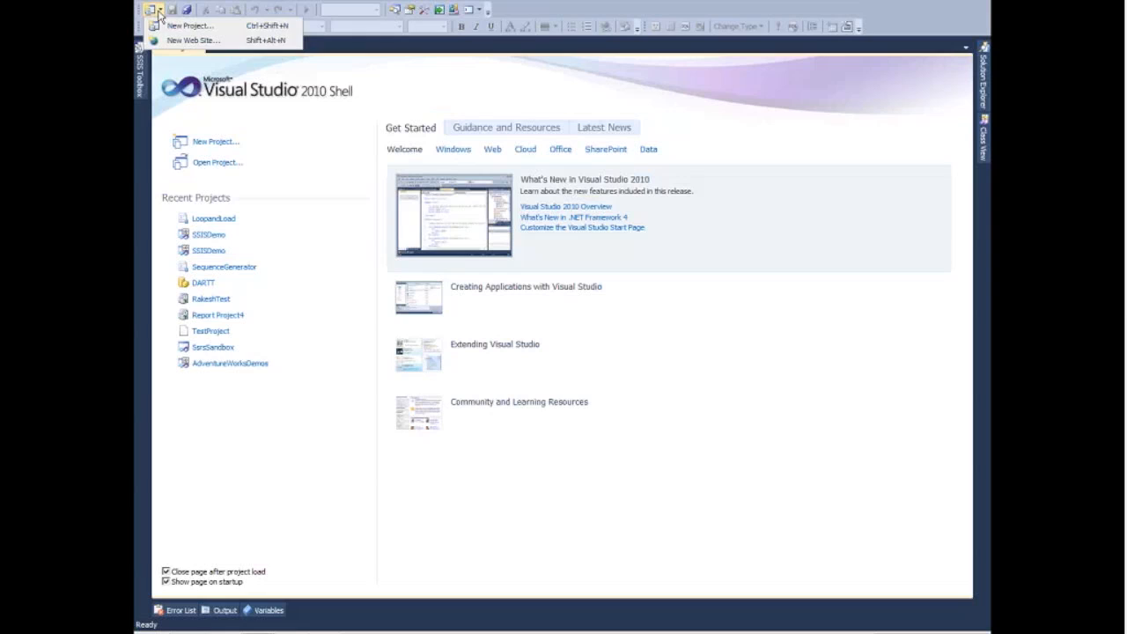
click(172, 29)
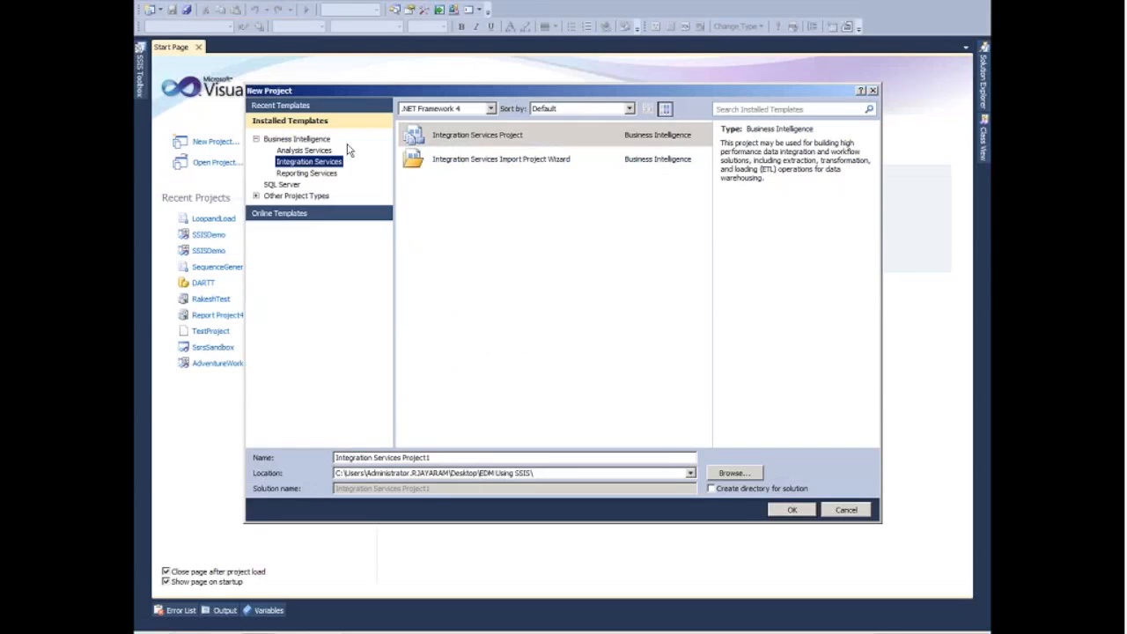
- Look through the Business Intelligence project templates for Analysis Services and Reporting Services
click(291, 139)
click(303, 150)
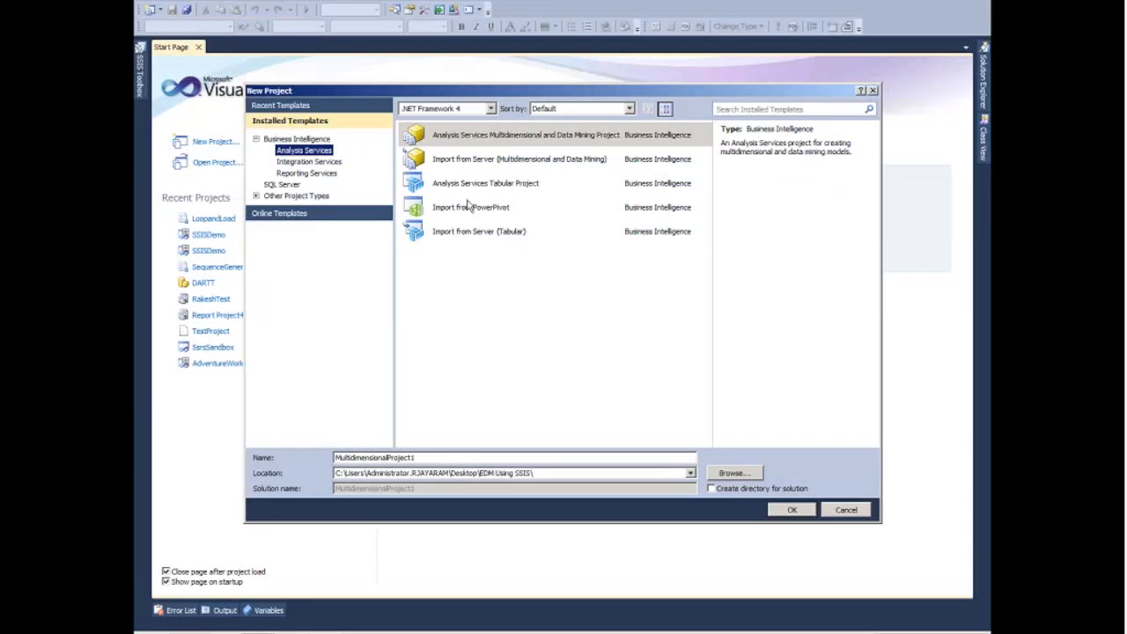
click(467, 141)
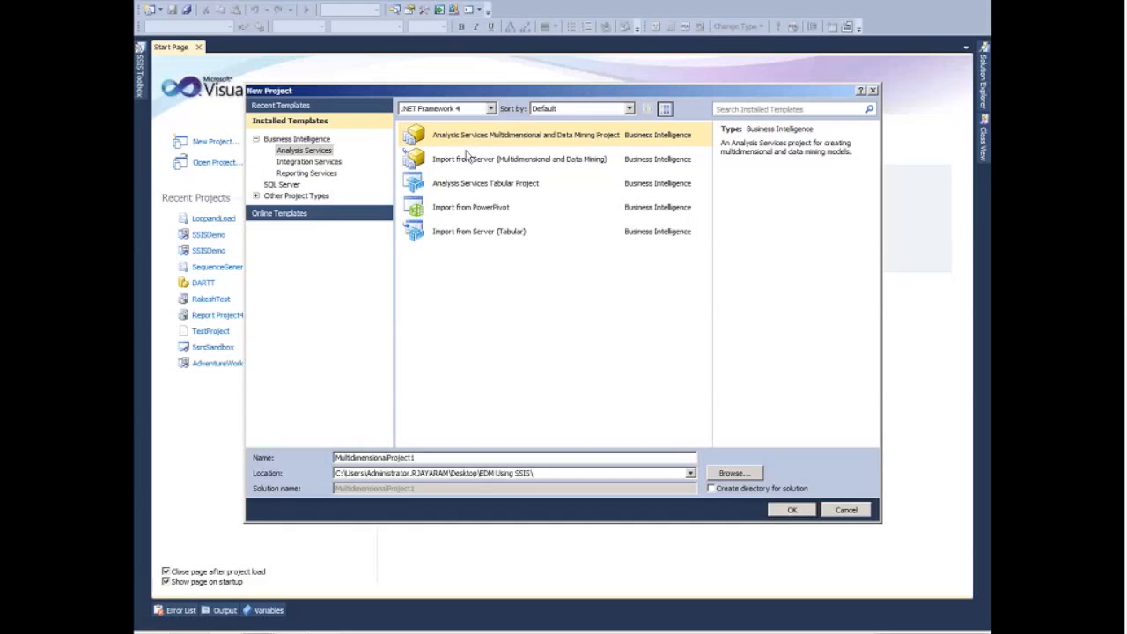
click(321, 173)
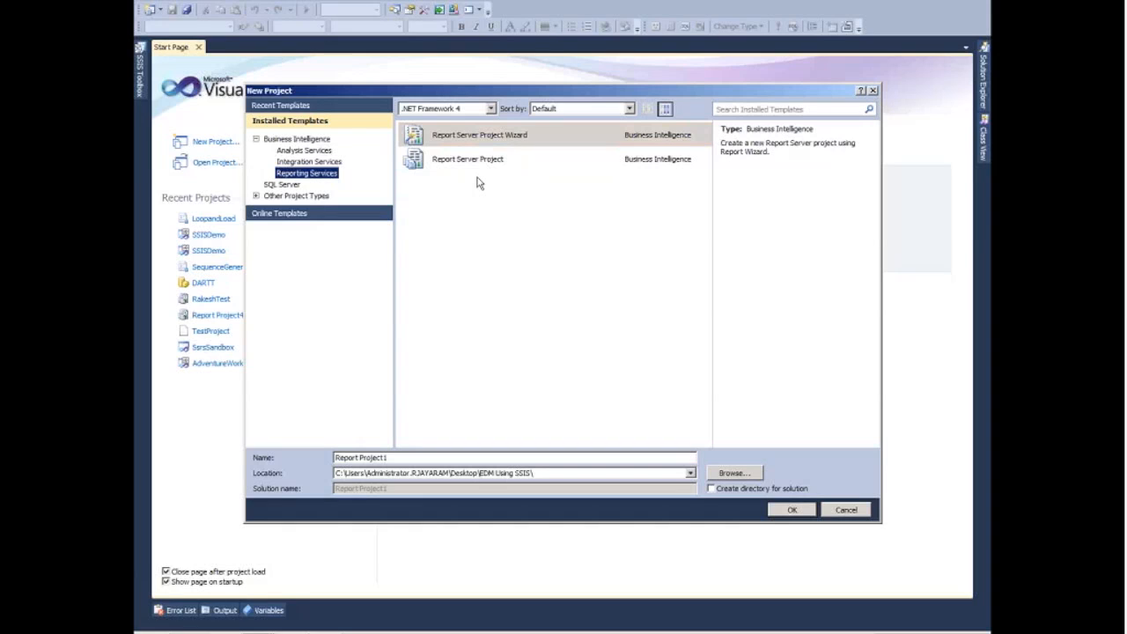
- Create an Integration Services Project named 9to9MediaDemo, keeping the suggested location
click(310, 162)
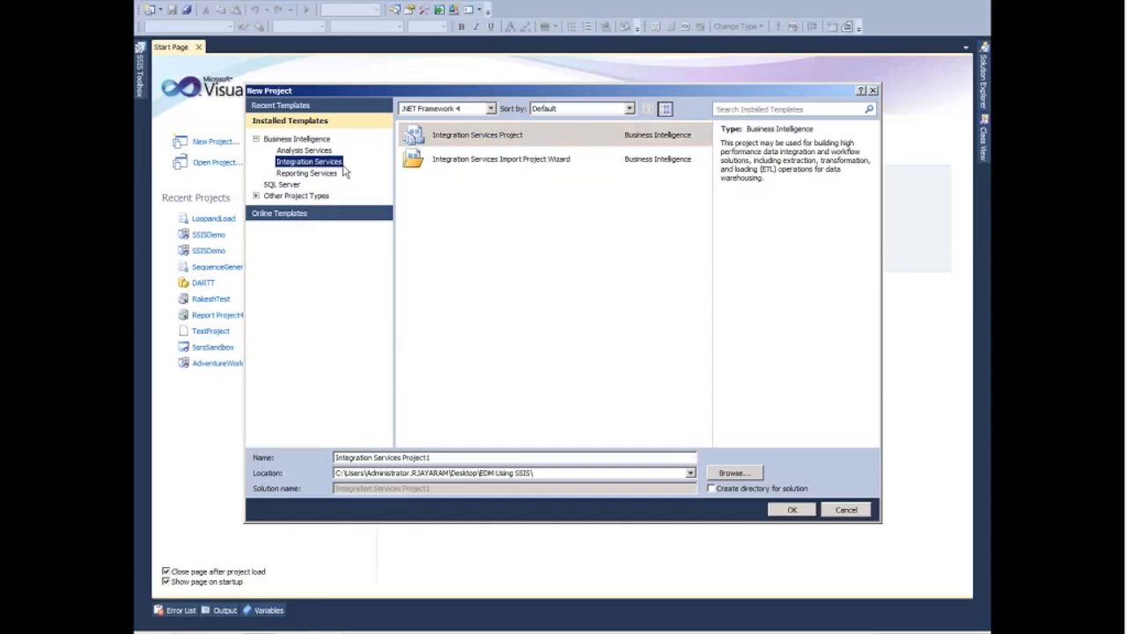
click(525, 144)
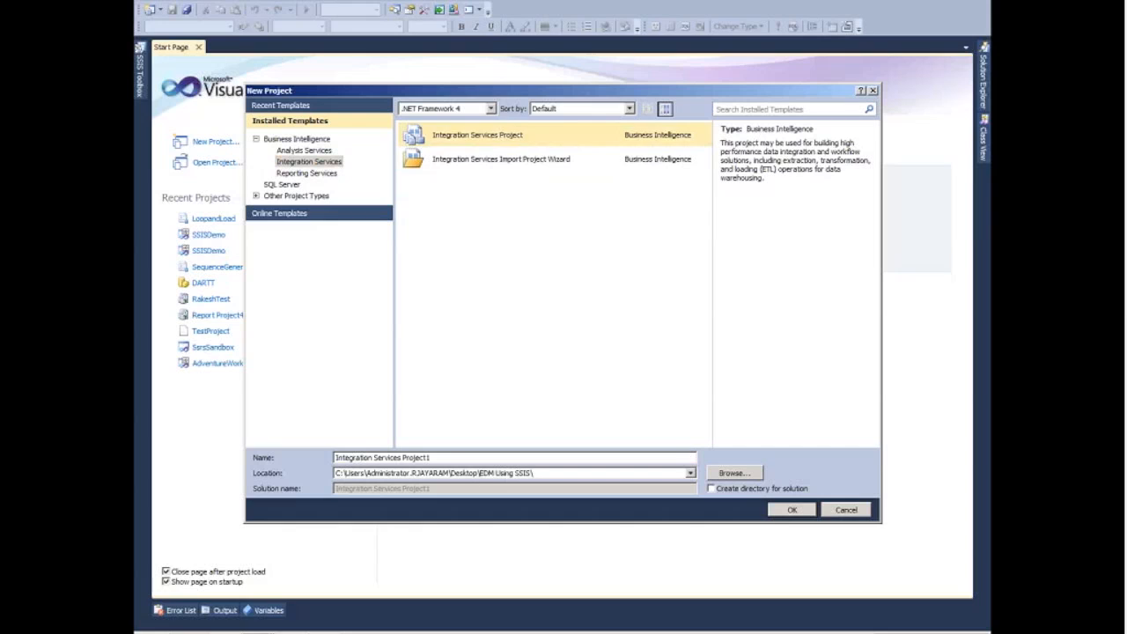
click(452, 458)
key(ctrl+a)
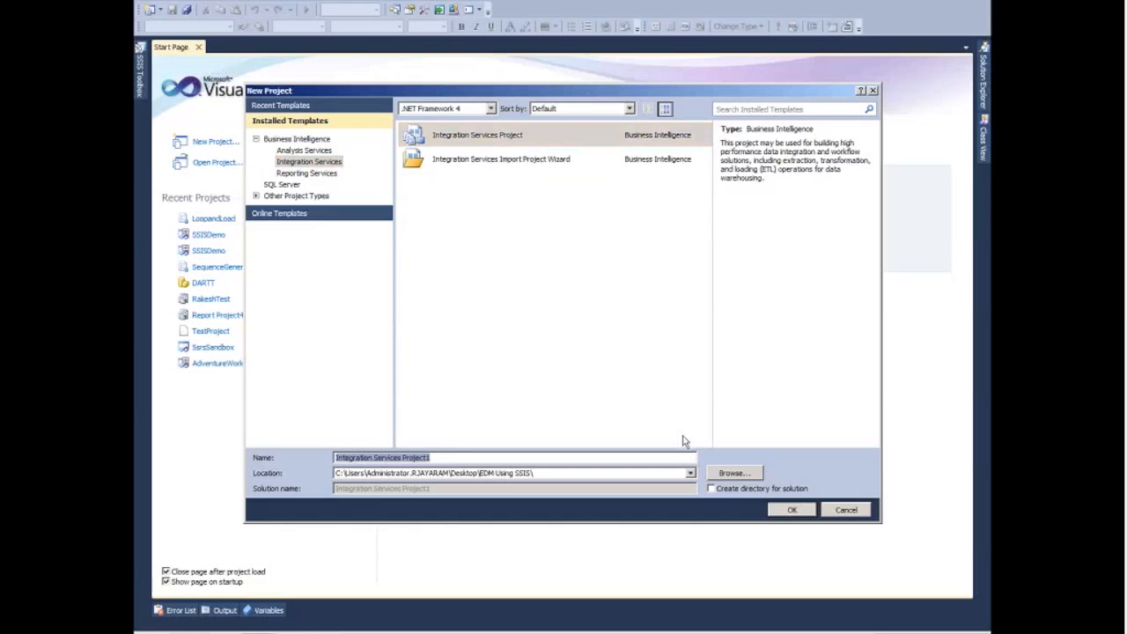
text(Sto9)
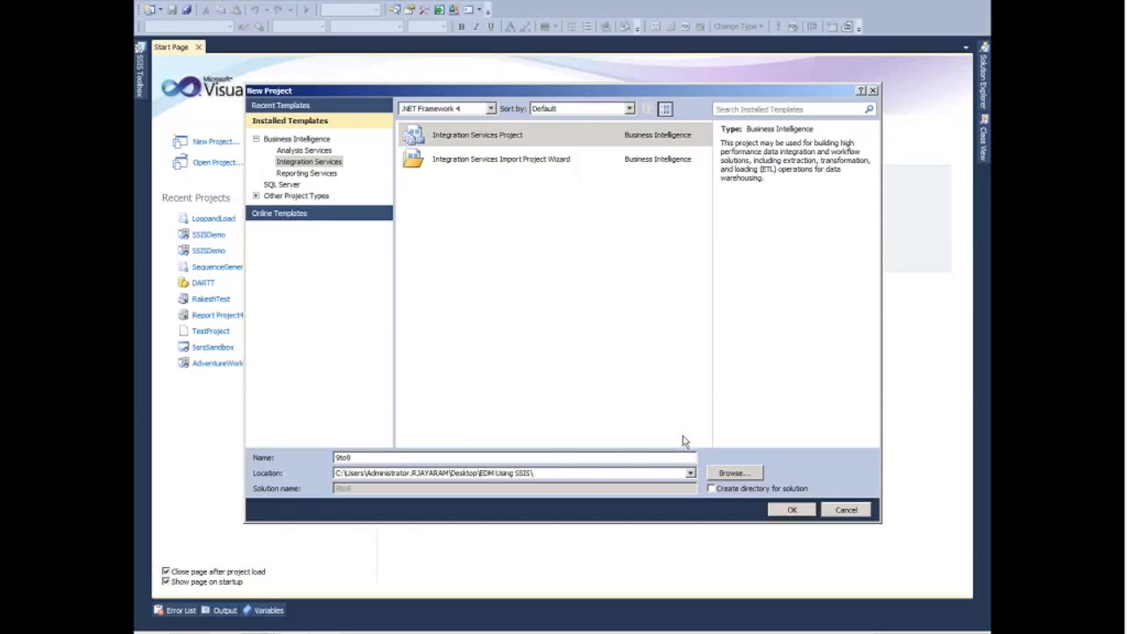
text(MediaMediaDemo)
key(Tab)
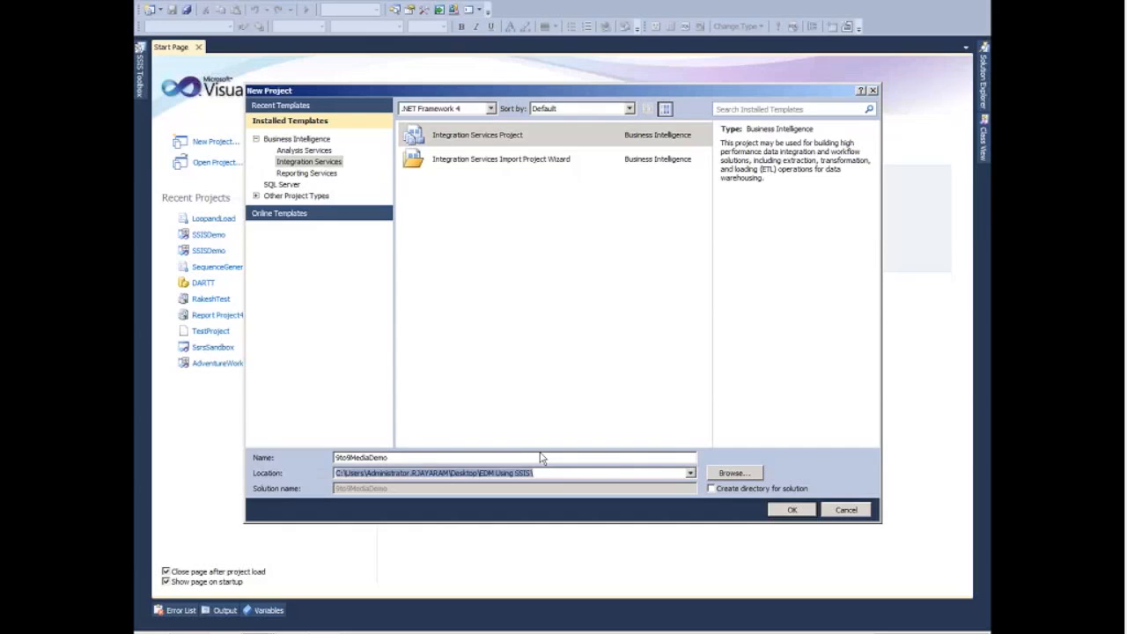
click(792, 510)
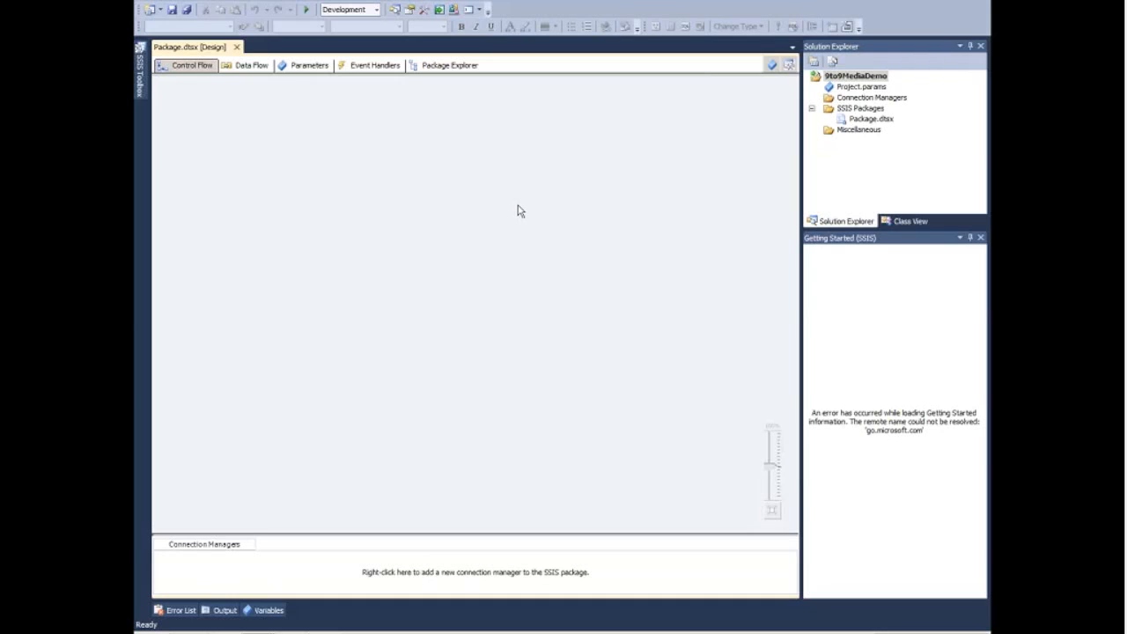
- Keep the SSIS Toolbox docked open and switch to the window with the LoopandLoad project
mouse_move(139, 94)
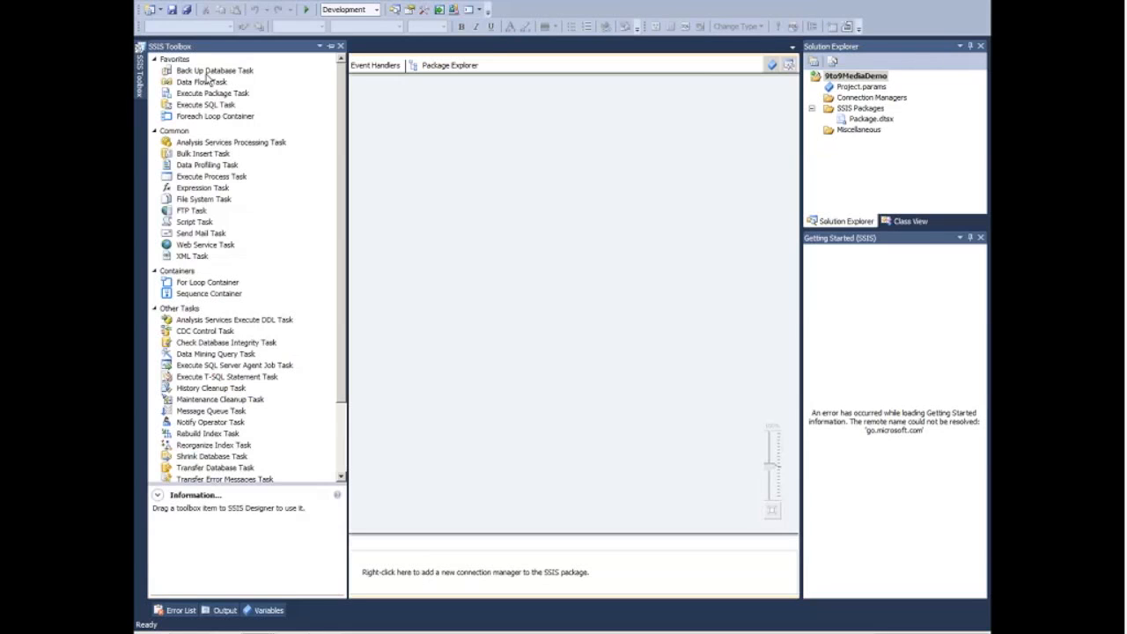
click(331, 47)
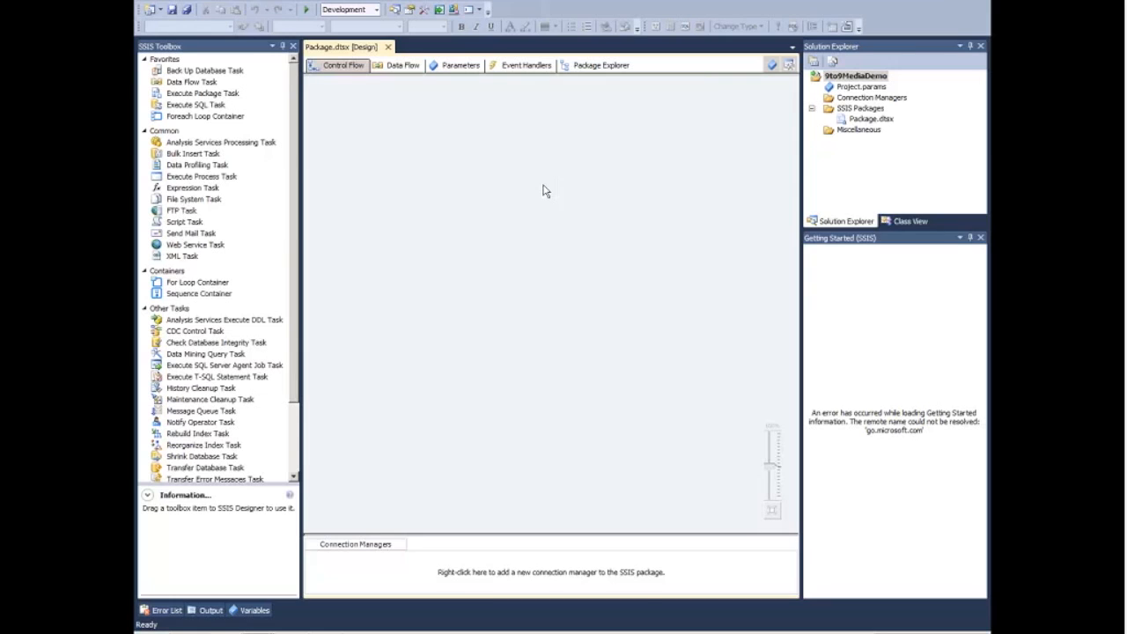
mouse_move(236, 628)
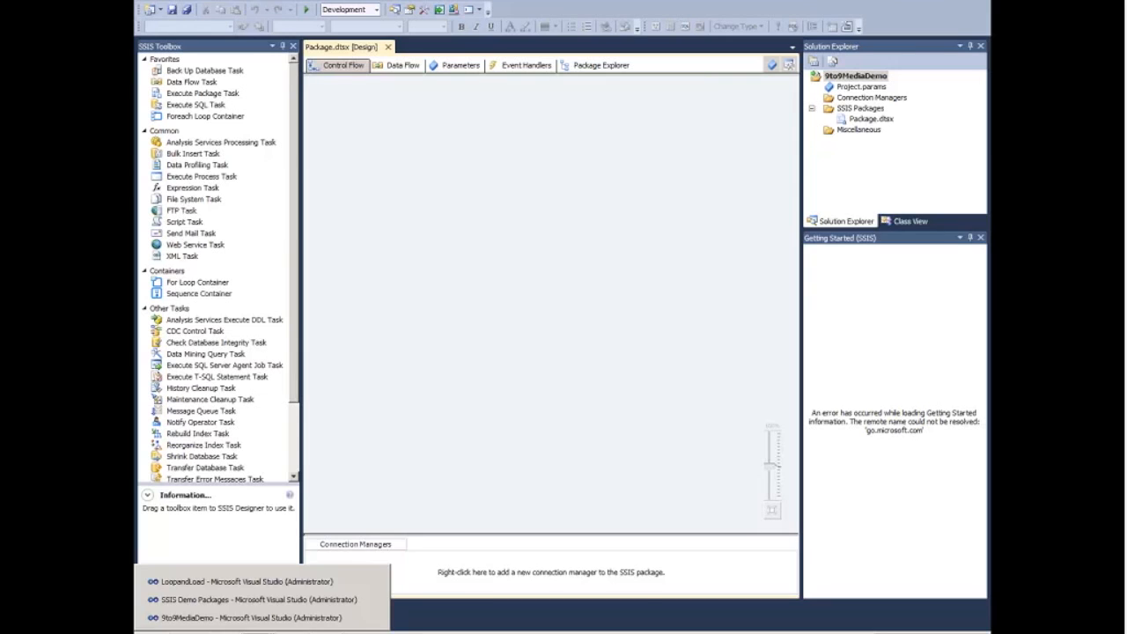
click(242, 594)
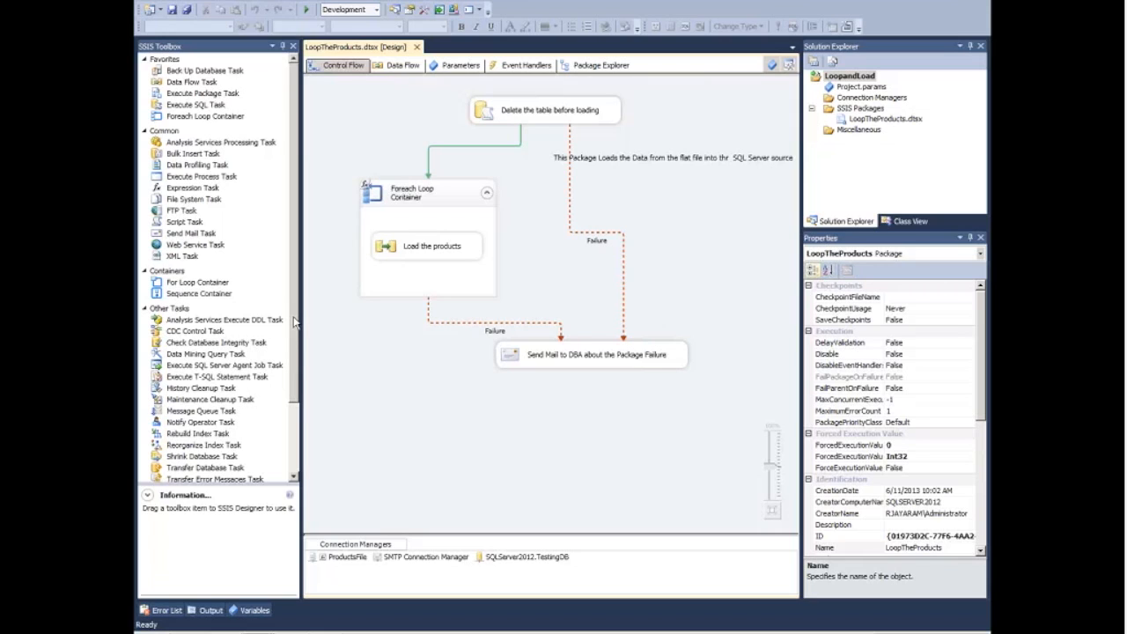
- Examine the SQL statement in the "Delete the table before loading" task and close its editor
click(524, 122)
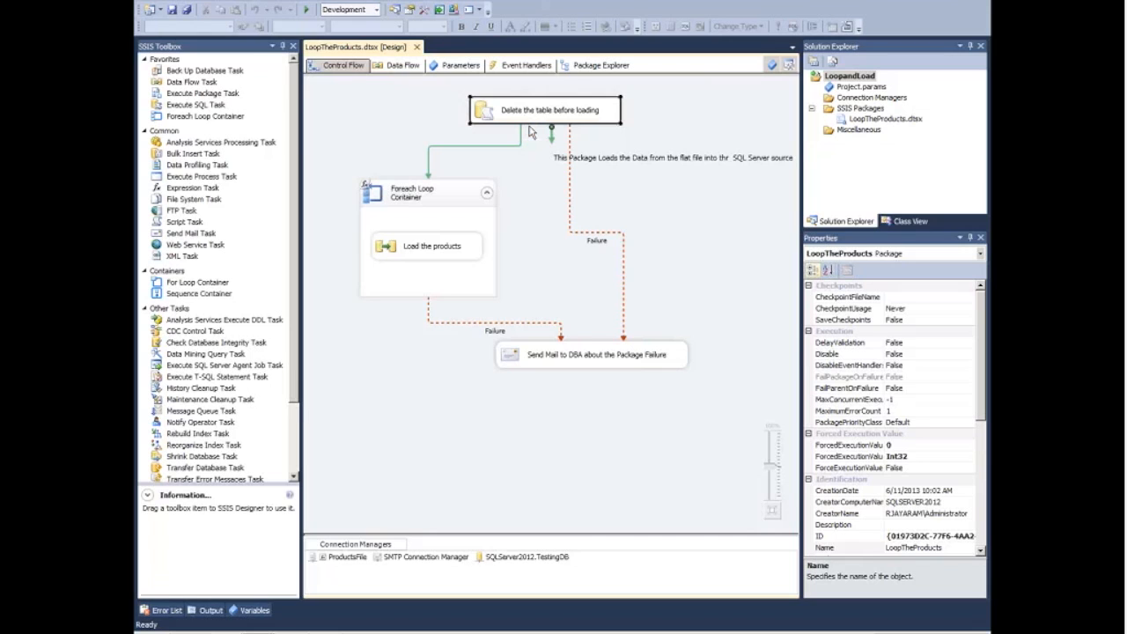
double_click(529, 128)
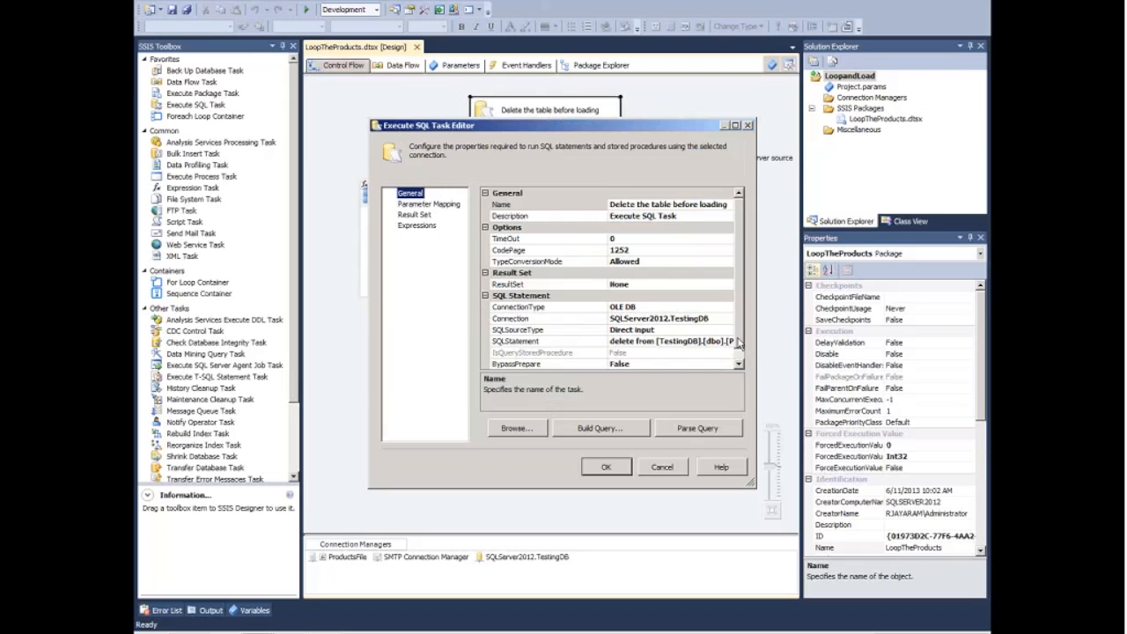
scroll(738, 343, down, 1)
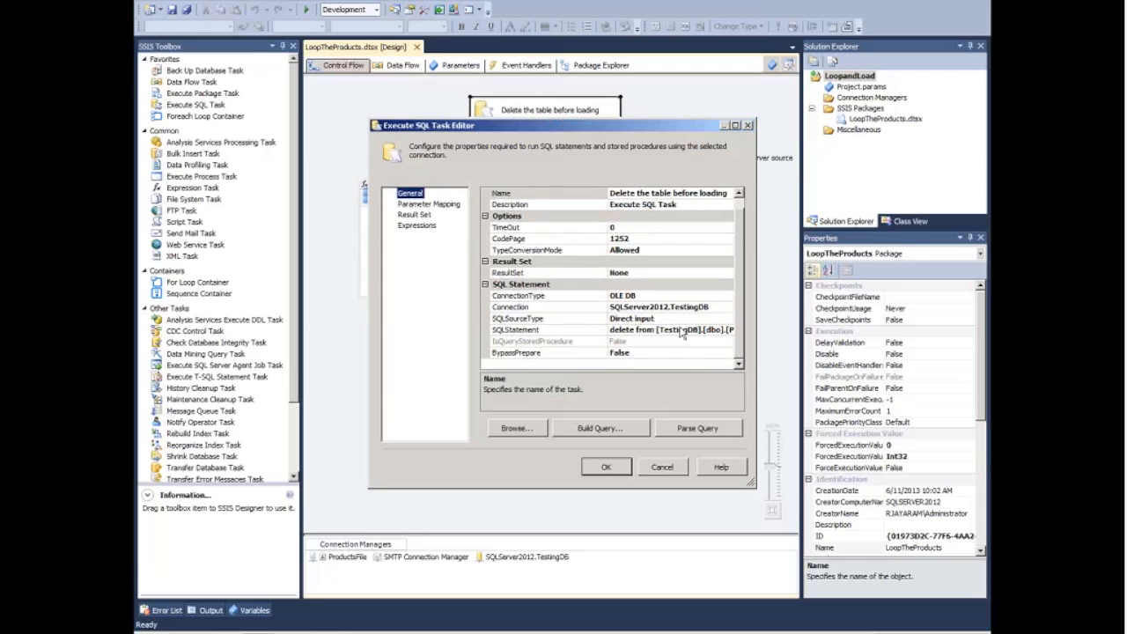
click(716, 331)
click(722, 330)
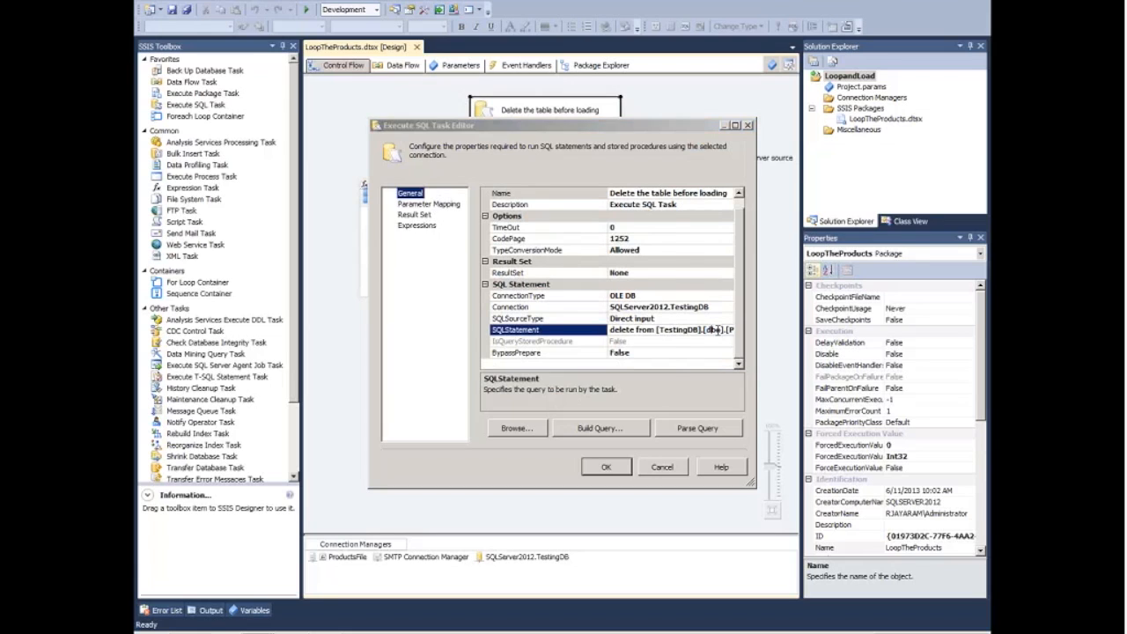
drag(670, 411, 814, 477)
drag(570, 201, 506, 48)
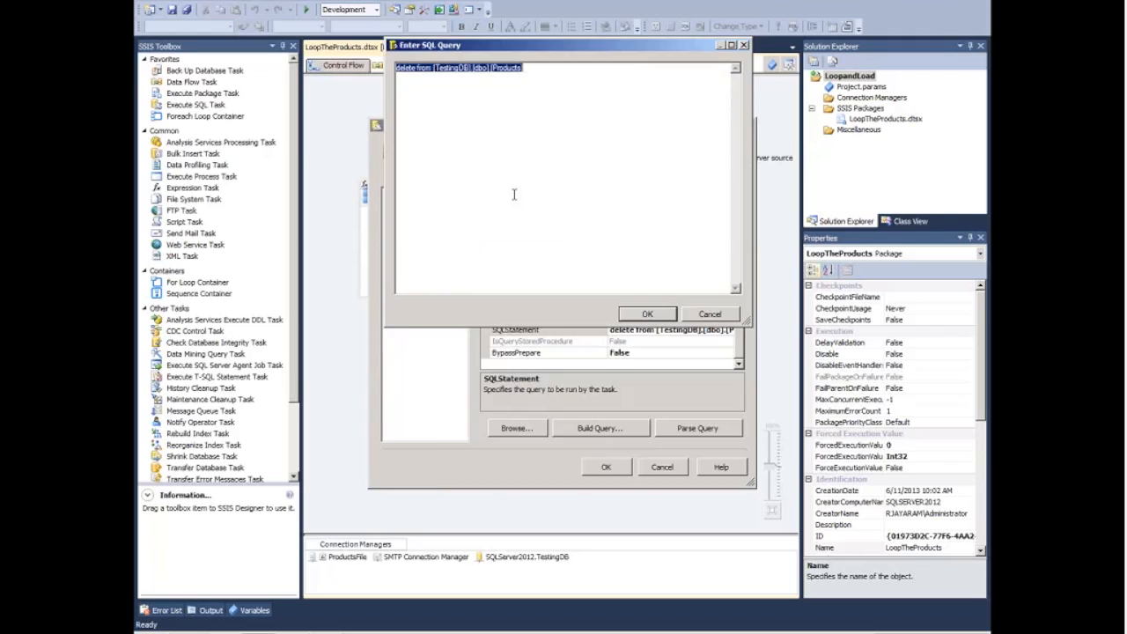
click(457, 72)
drag(433, 69, 536, 86)
double_click(480, 68)
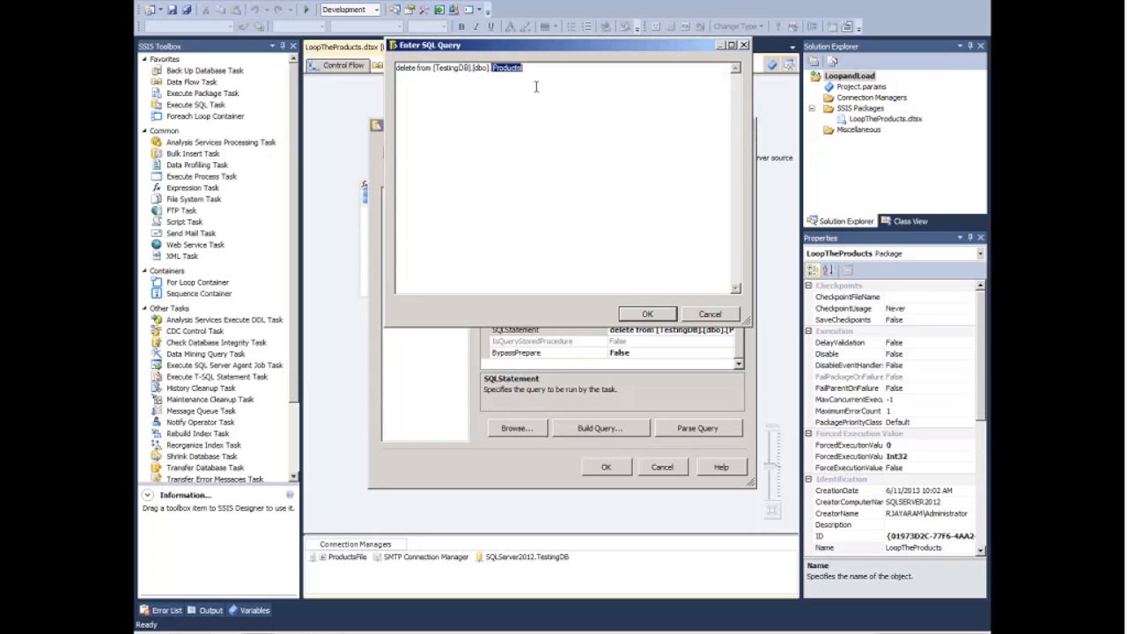
click(674, 313)
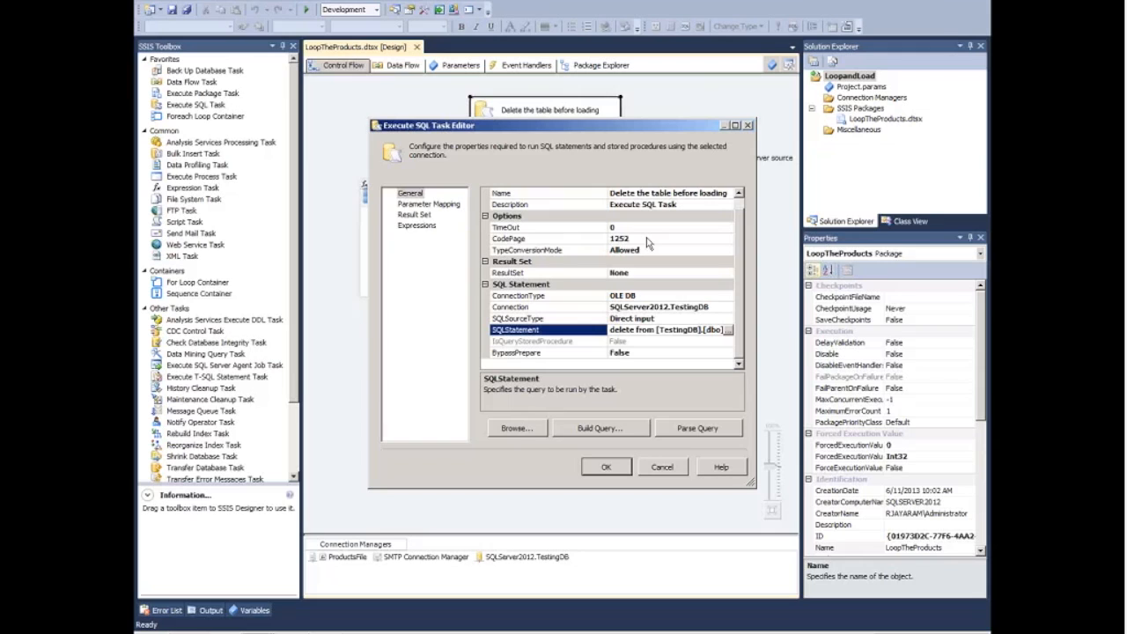
key(Return)
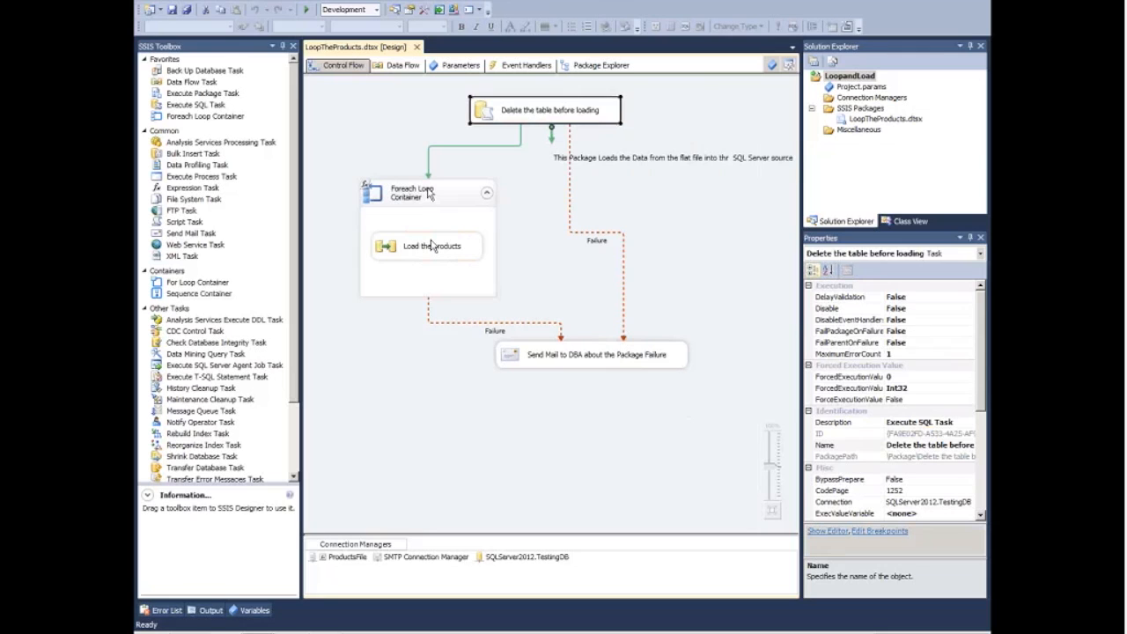
- Examine the Foreach Loop Container's collection settings, including the enumerator's source folder path
click(468, 221)
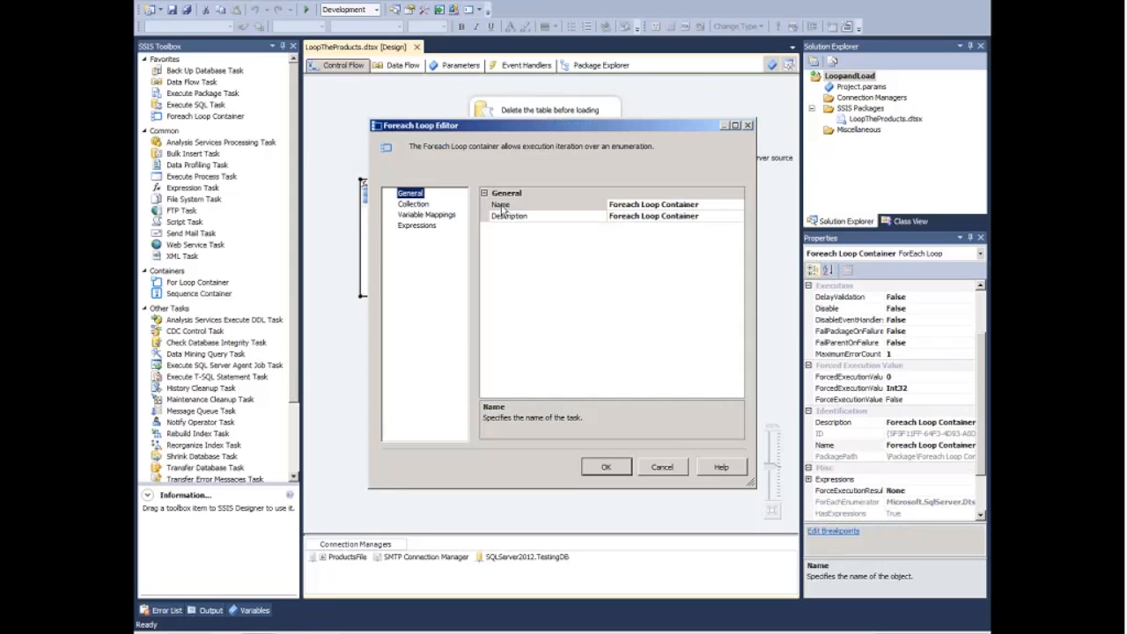
click(413, 203)
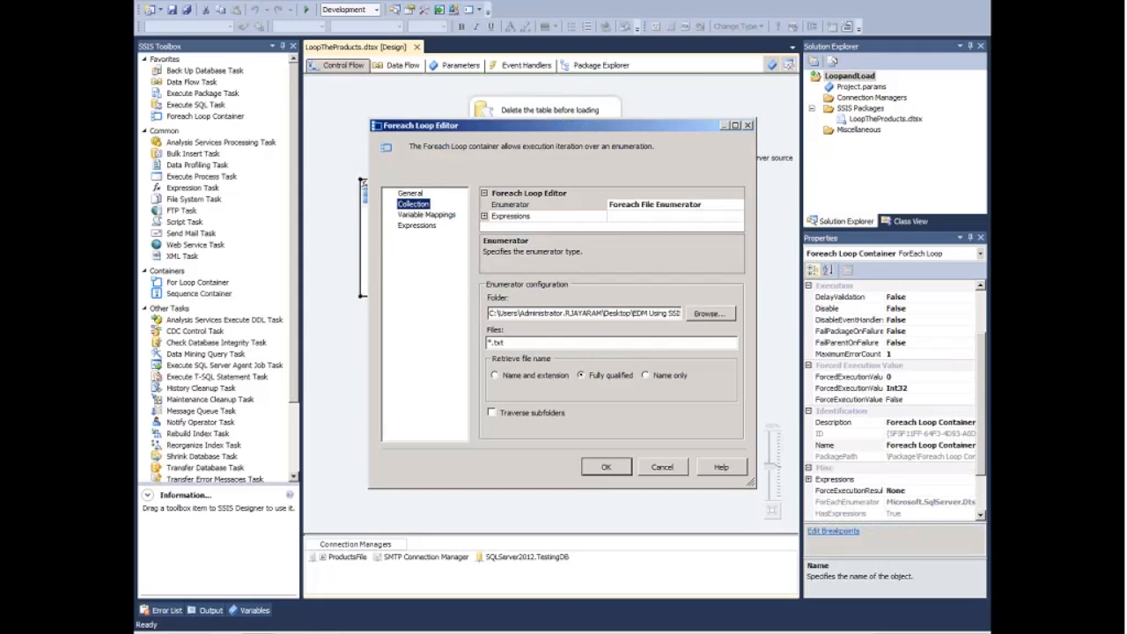
click(542, 317)
drag(567, 314, 681, 313)
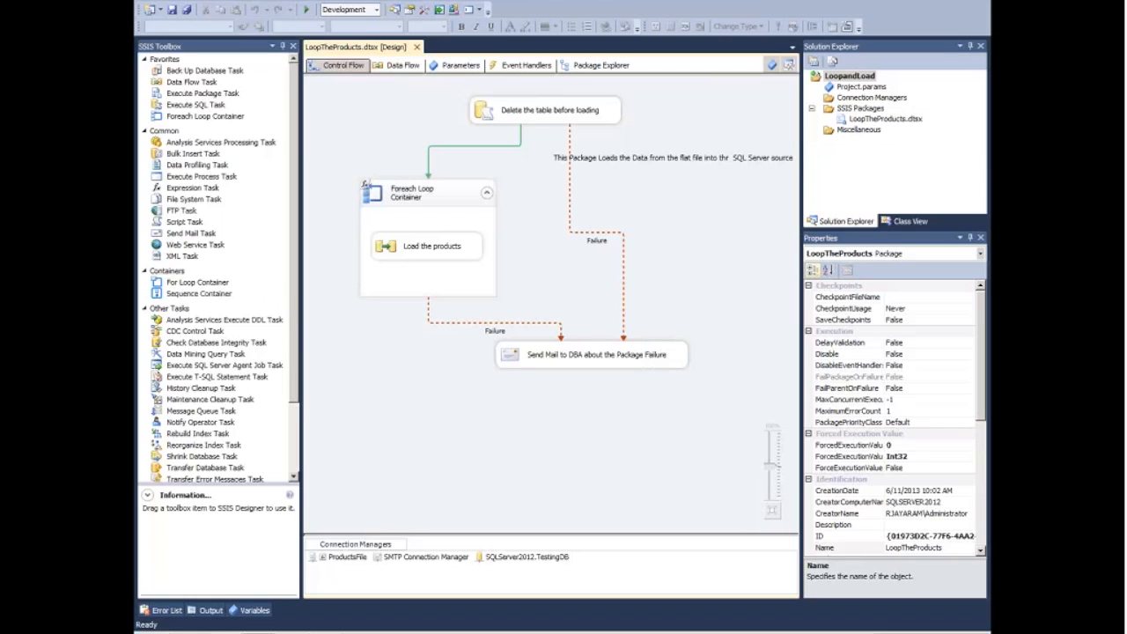
- Add a trial Script Task to the control flow to view its script language options, and delete it
click(192, 224)
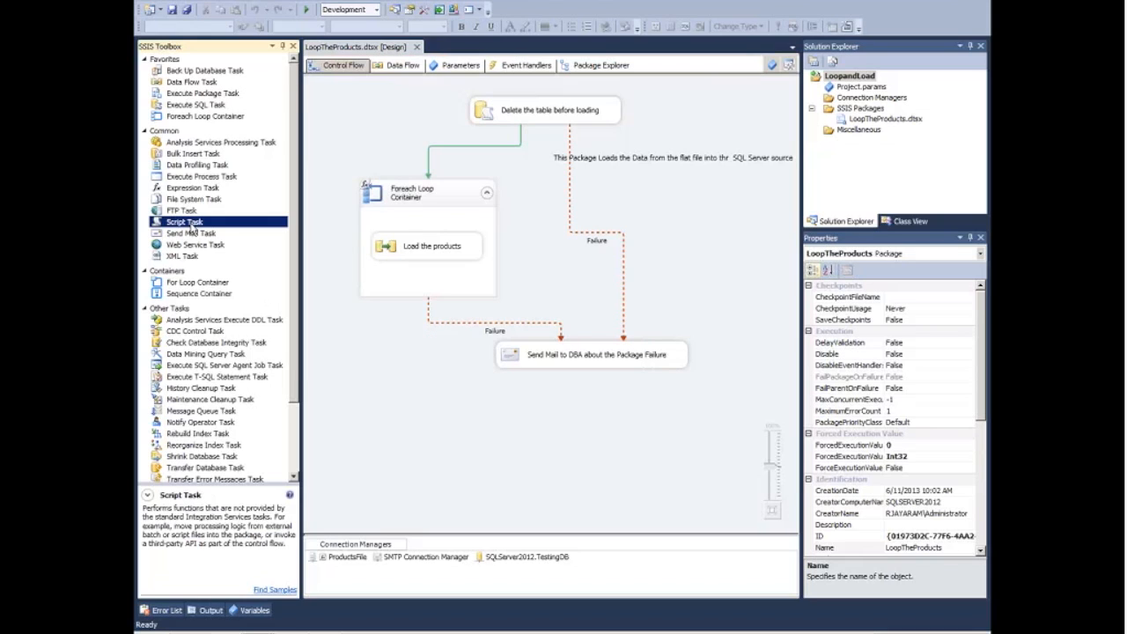
drag(192, 227, 630, 249)
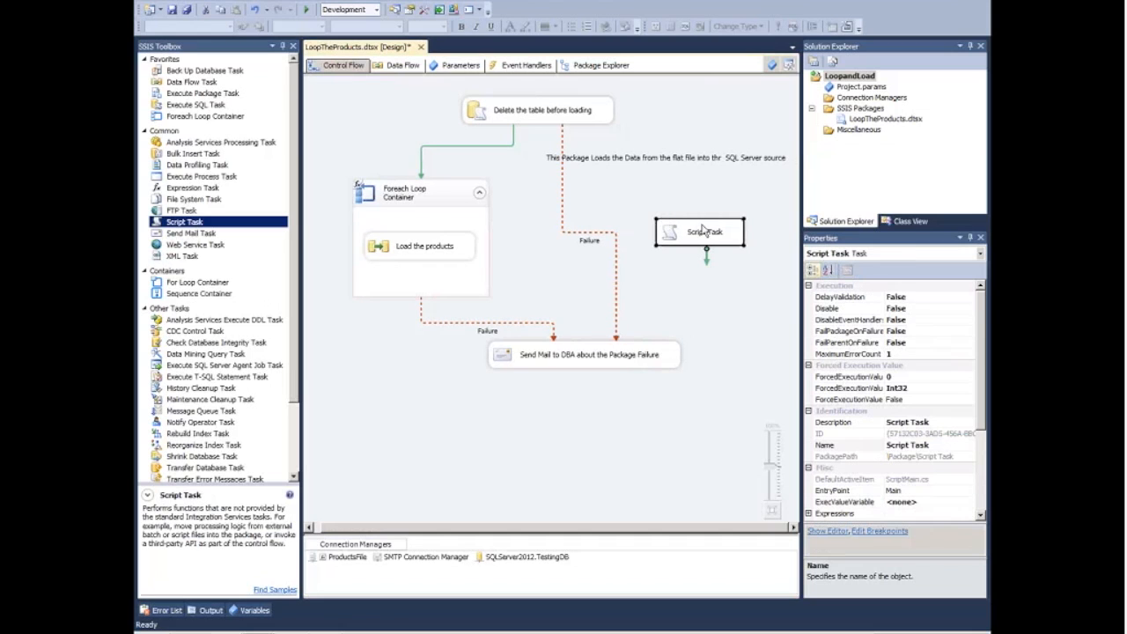
double_click(709, 235)
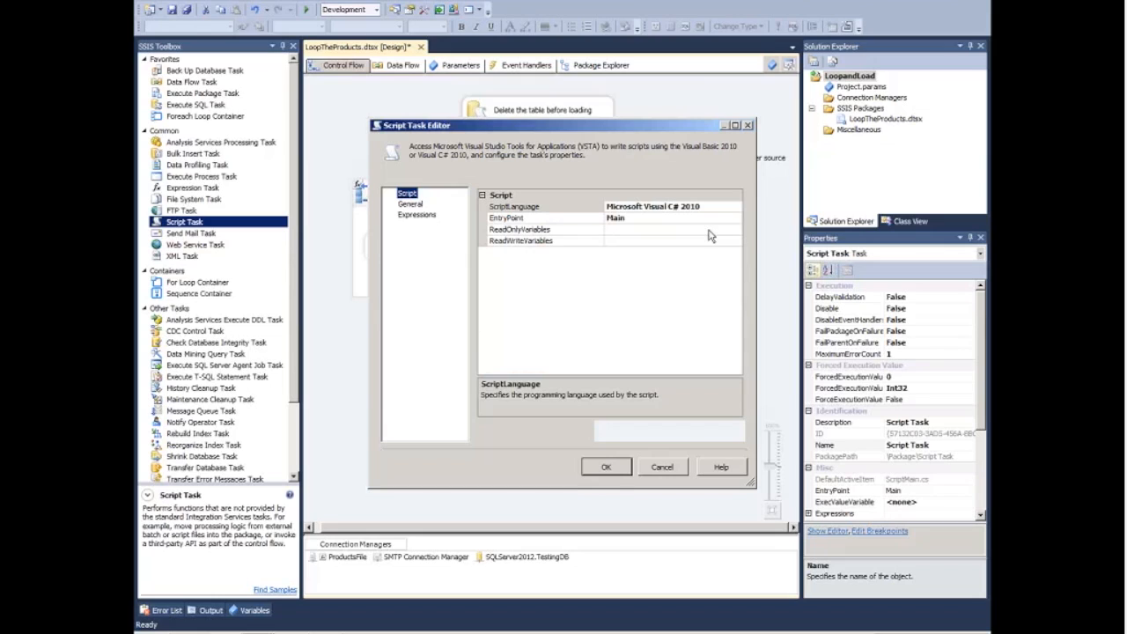
click(722, 208)
click(736, 206)
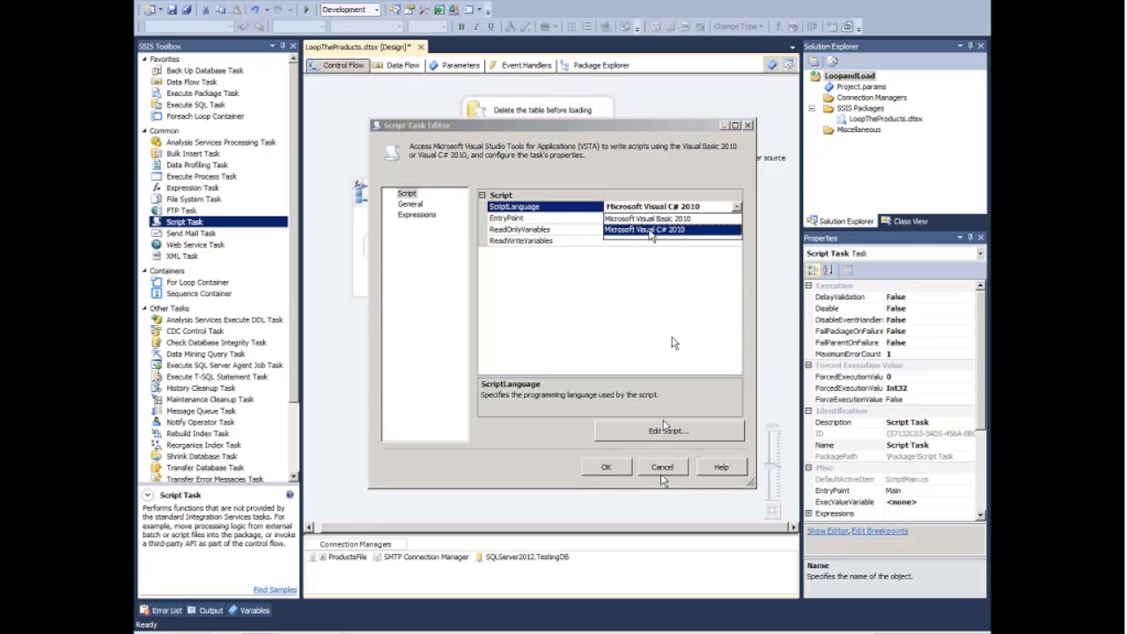
click(663, 474)
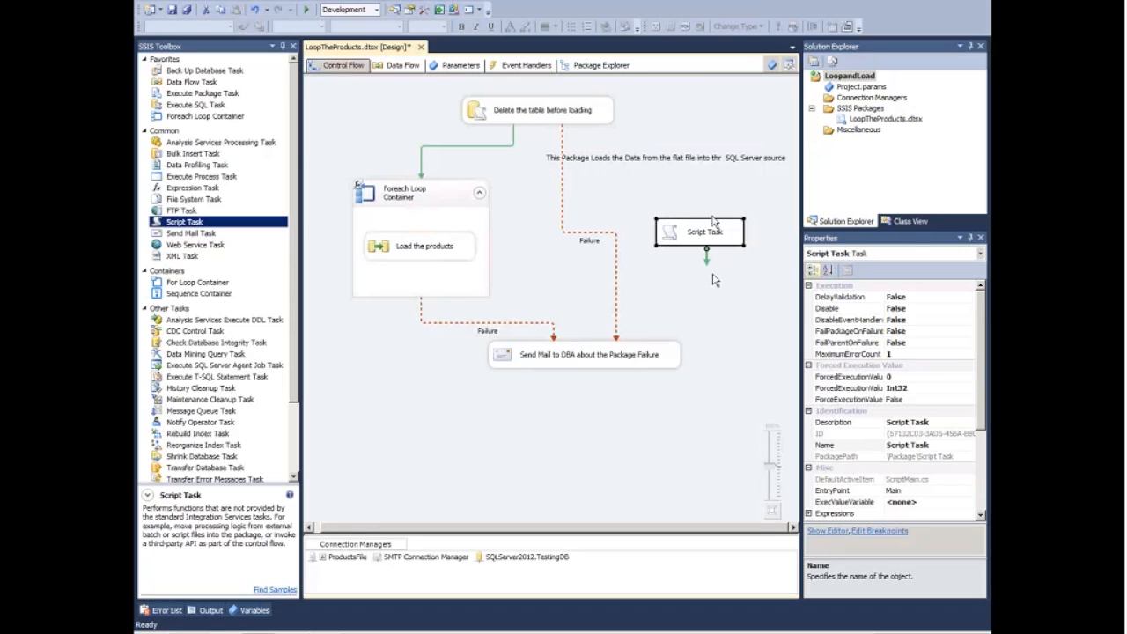
key(Delete)
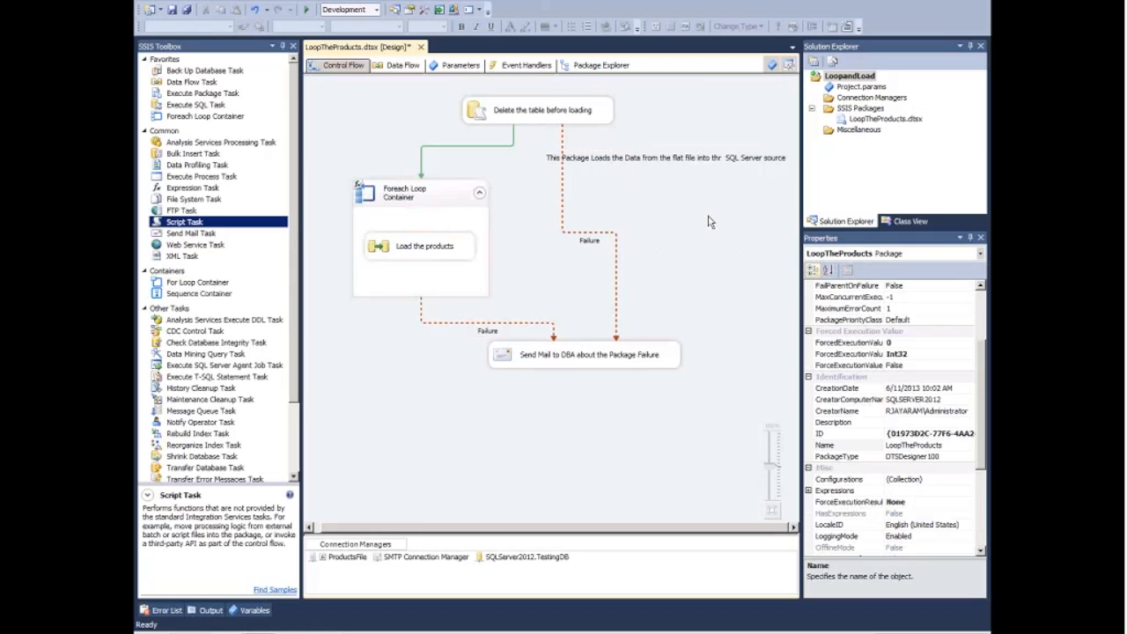
- Shift the "Delete the table before loading" task slightly to the right on the control flow
drag(579, 119, 620, 118)
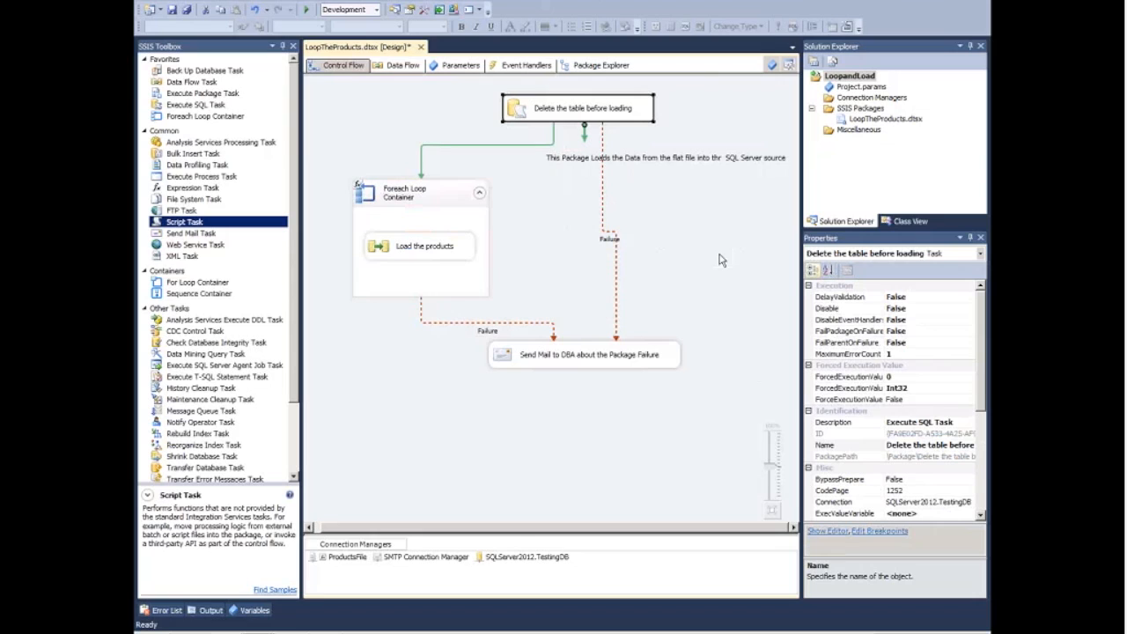
- Review the Foreach Loop Container's source folder, re-enter its file filter as *.txt, check its variable mapping and accept the settings
double_click(443, 195)
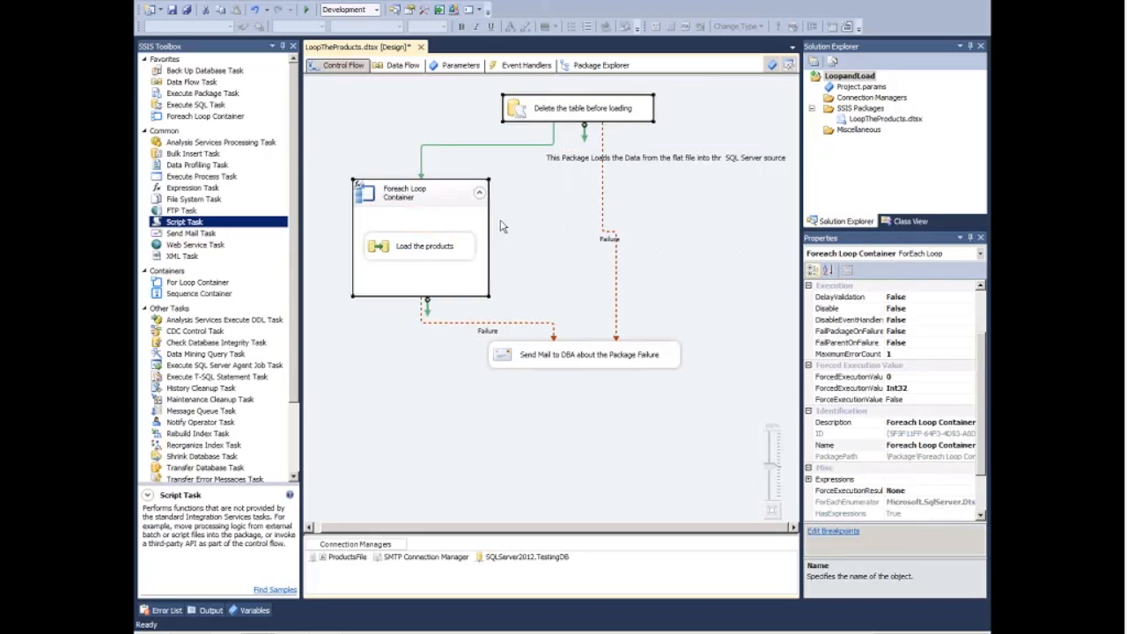
click(413, 203)
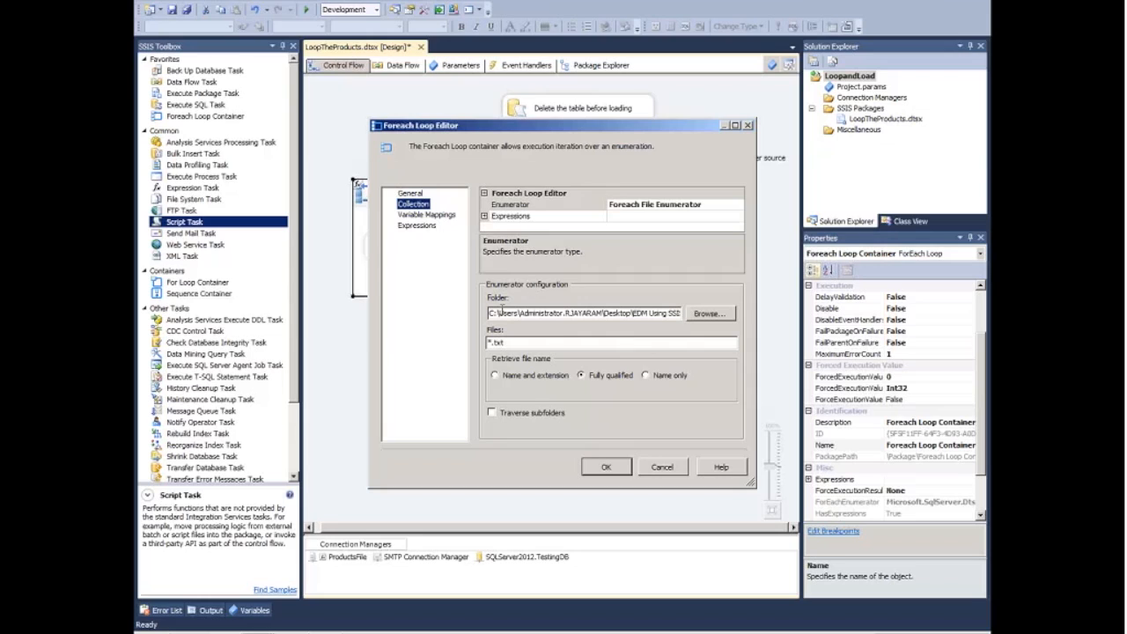
drag(500, 313, 673, 317)
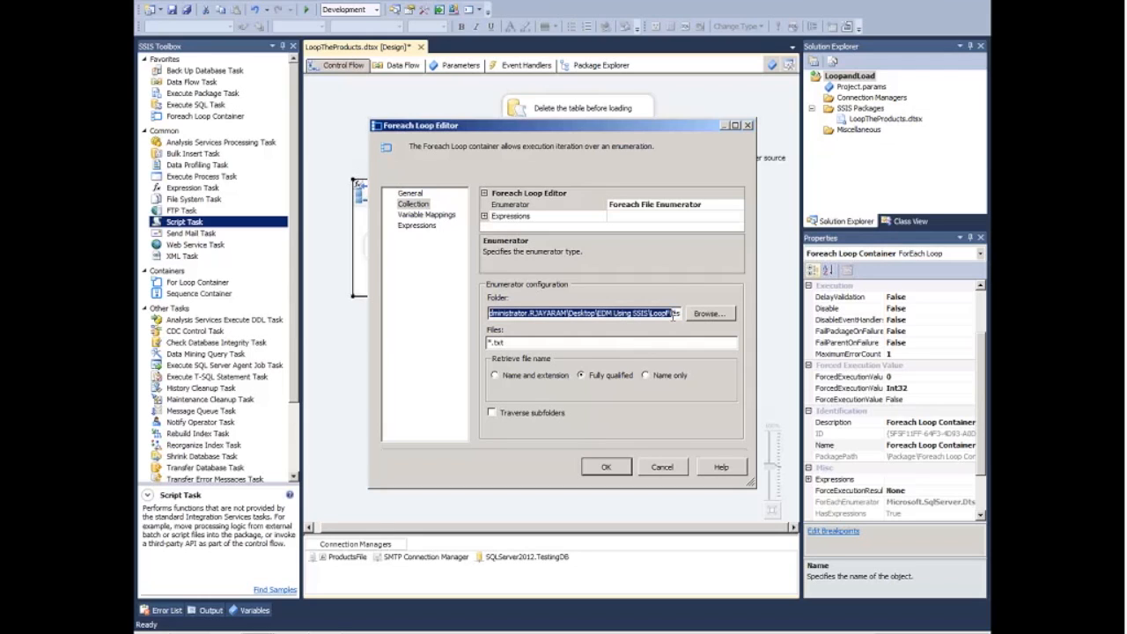
key(Tab)
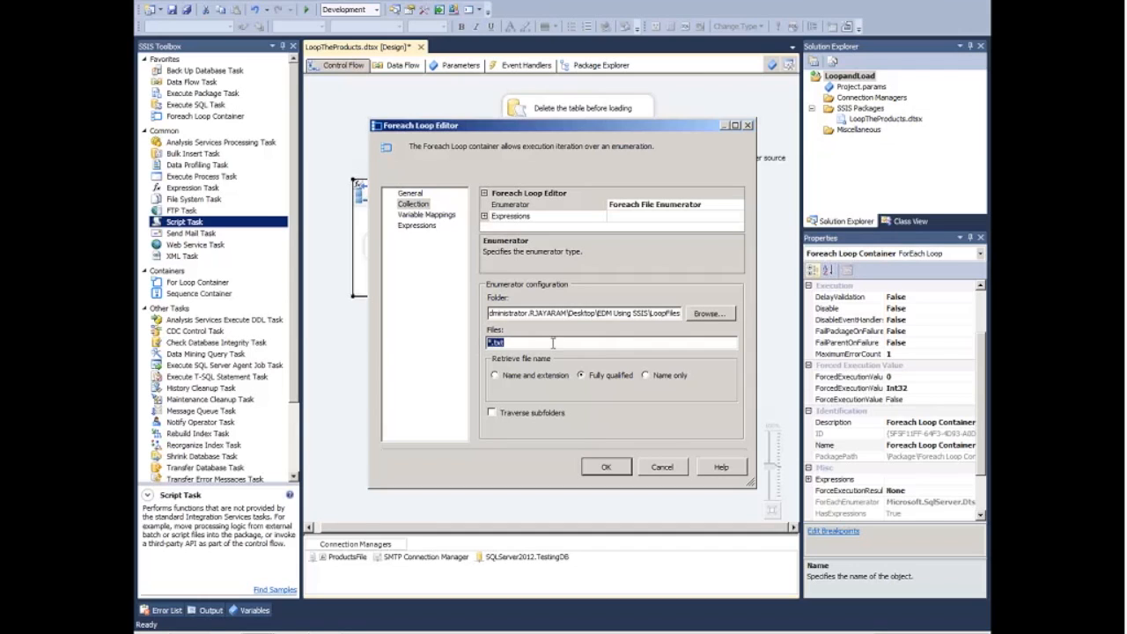
click(505, 343)
double_click(502, 342)
text(txt)
click(426, 214)
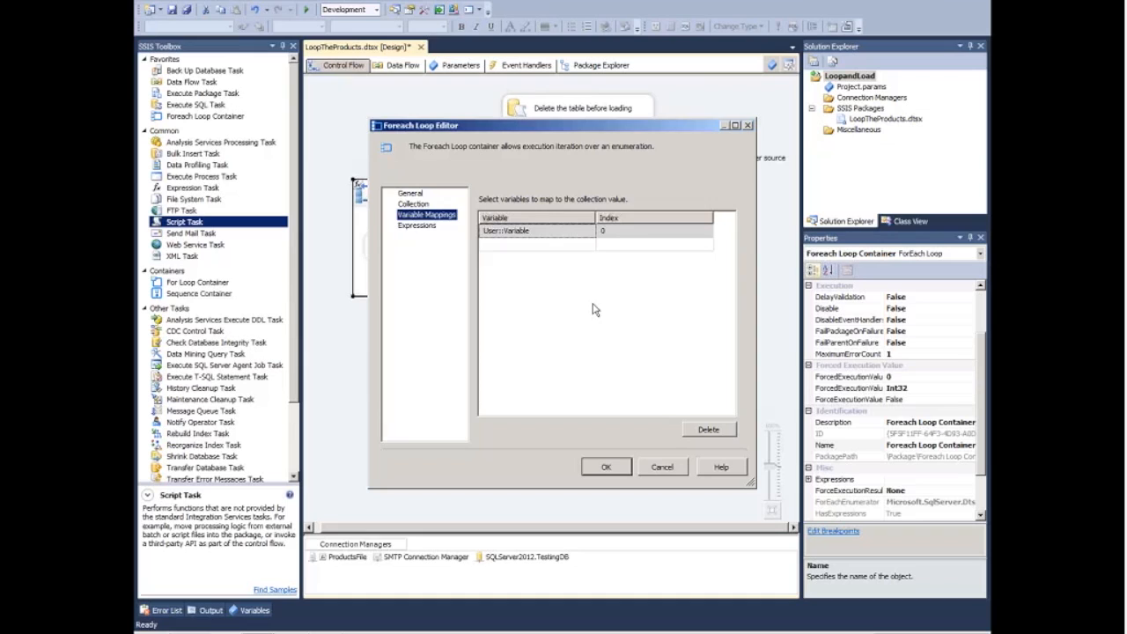
key(Return)
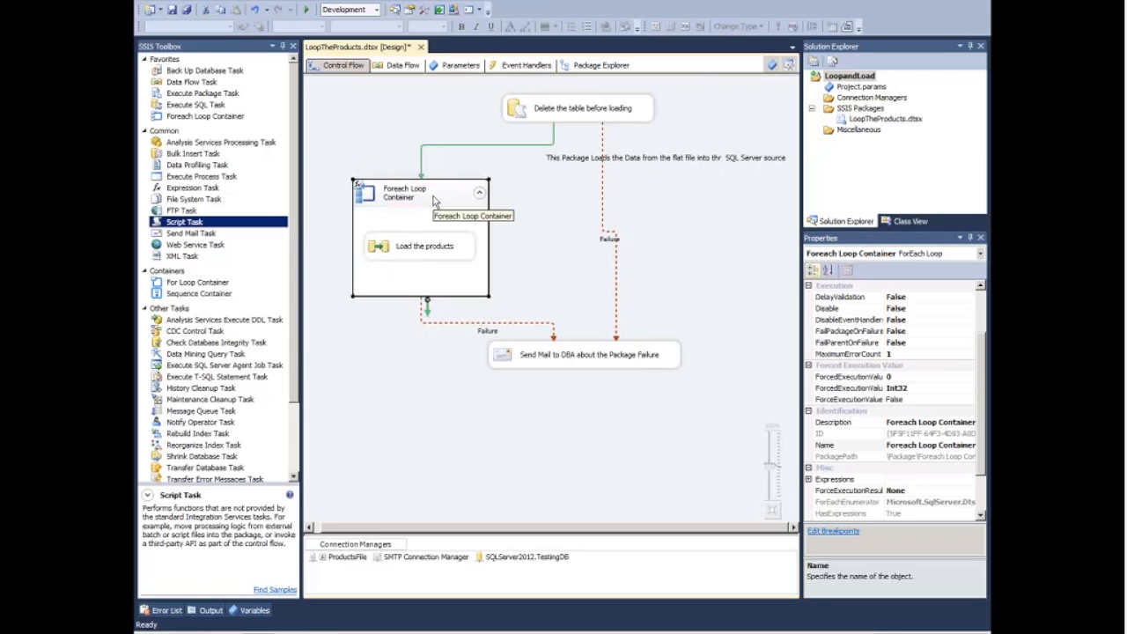
- View the data flow inside "Load the products", then inspect the control flow's Send Mail task and the constraint leading to the Foreach Loop Container
click(421, 248)
double_click(425, 253)
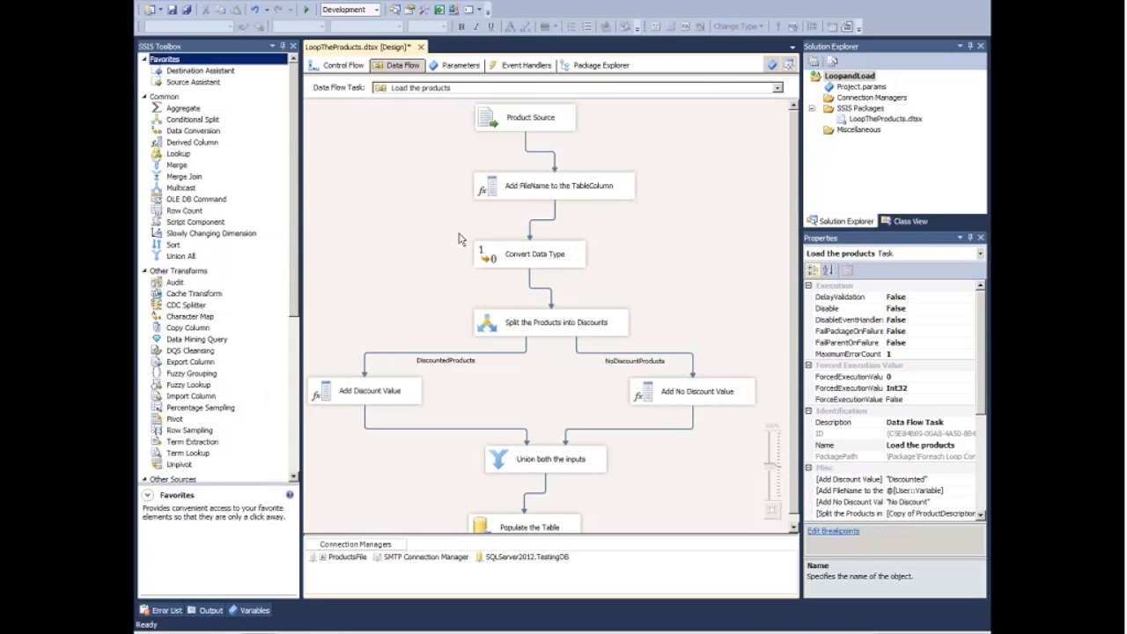
click(342, 65)
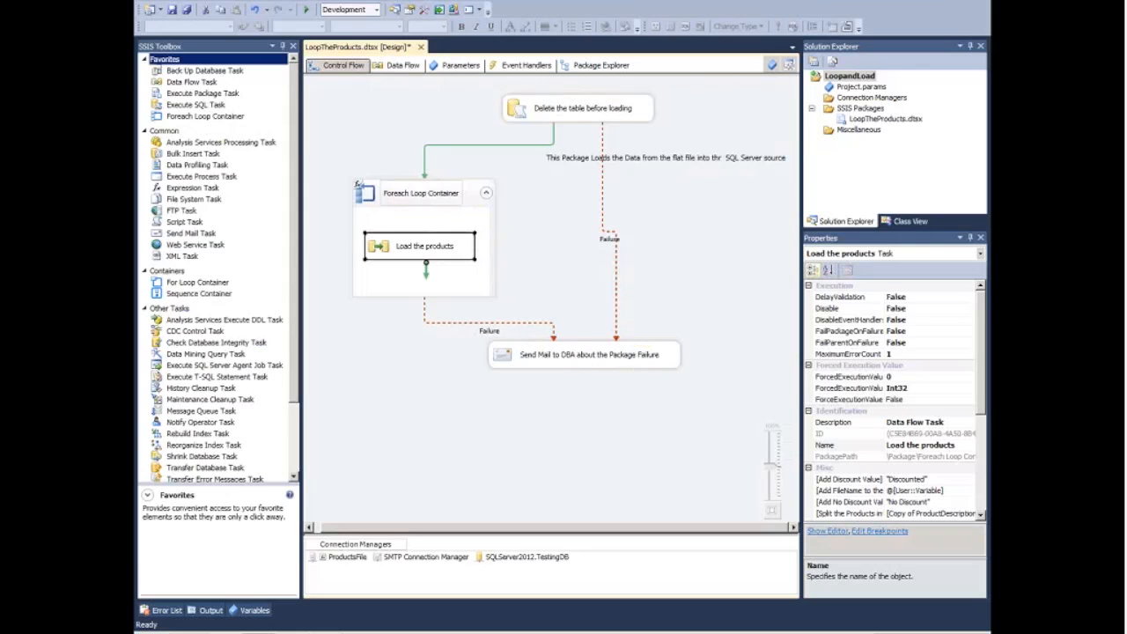
click(582, 357)
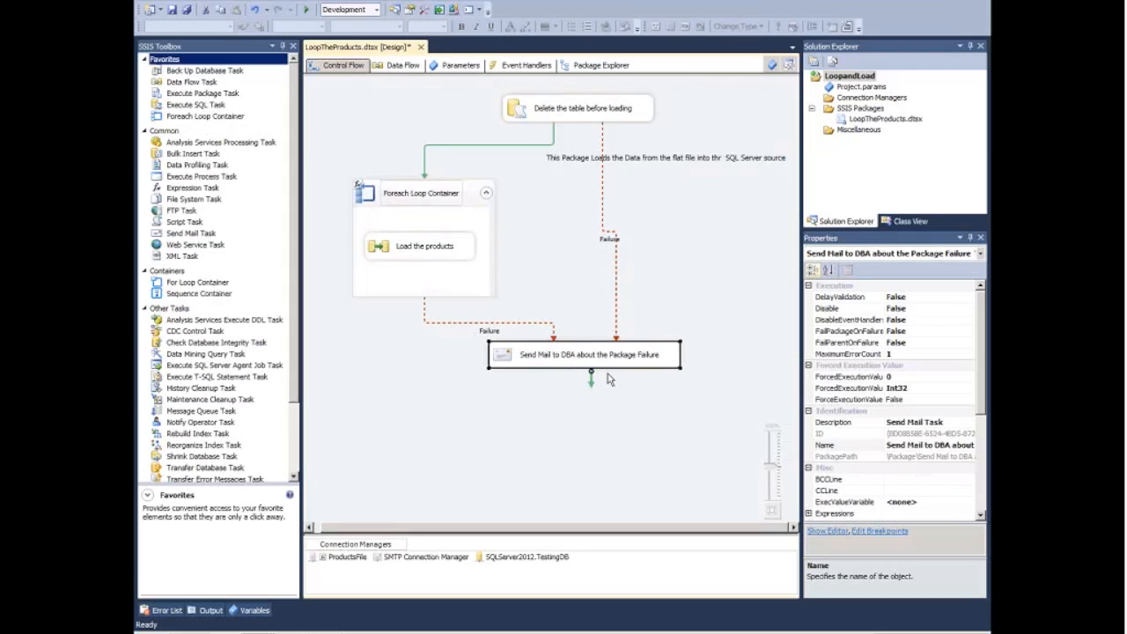
click(527, 143)
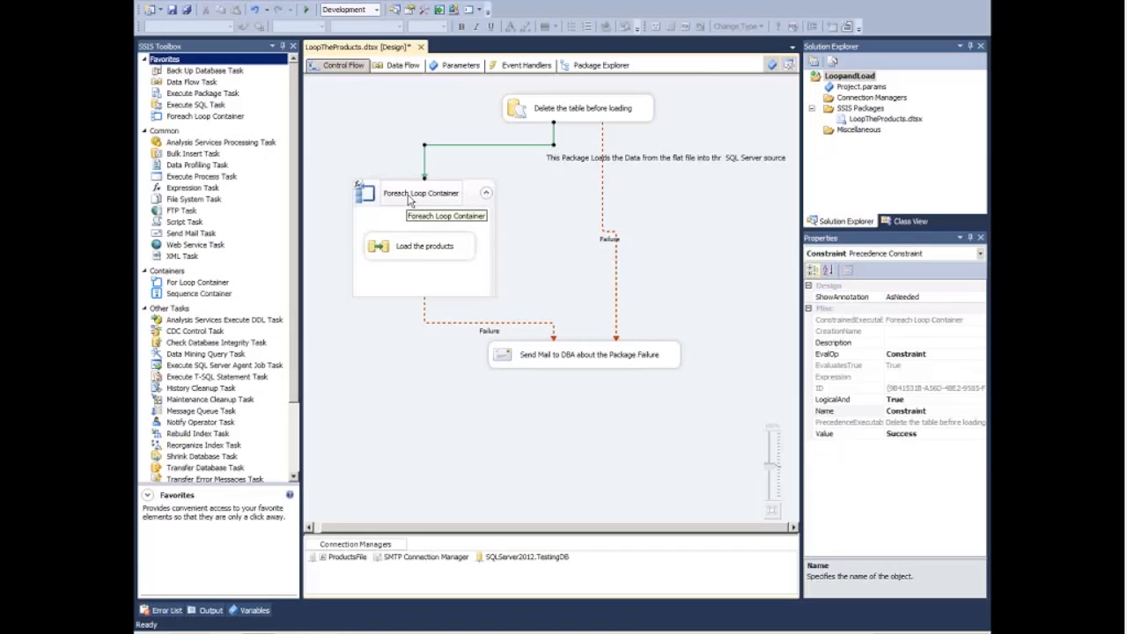
- Examine the "Load the products" data flow from Product Source to Populate the Table and select the Convert Data Type component
double_click(407, 253)
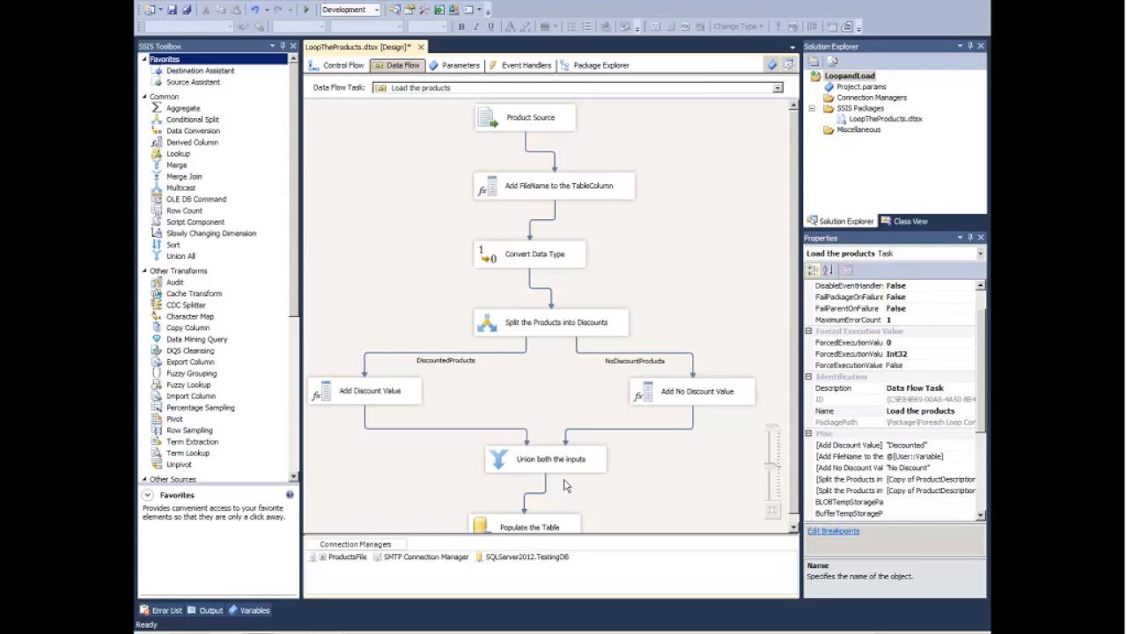
drag(793, 227, 788, 282)
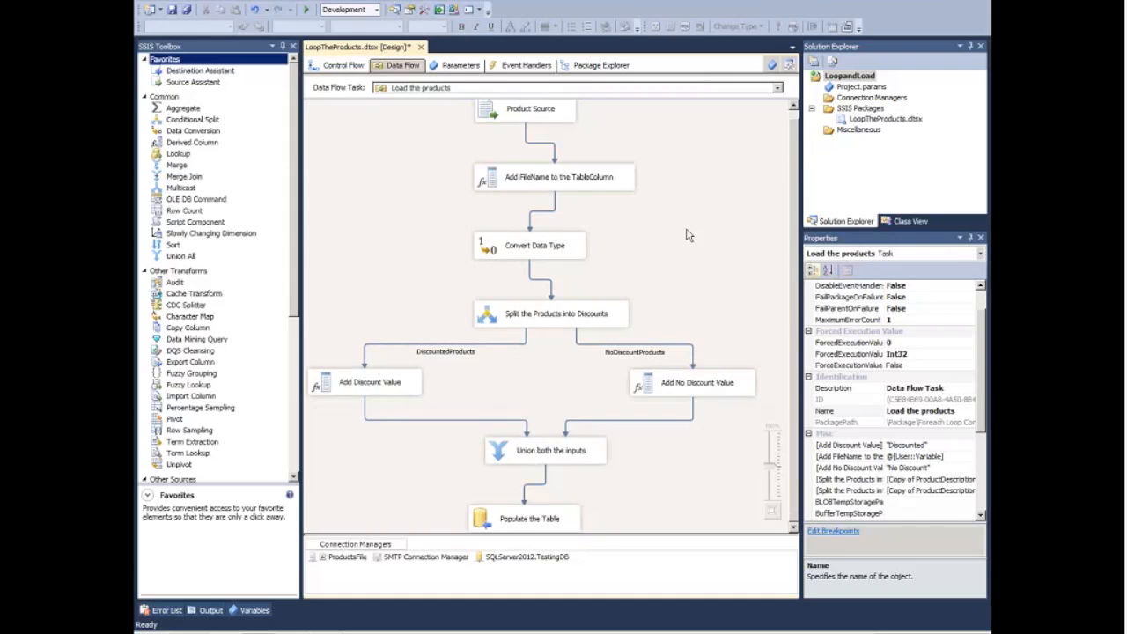
click(578, 243)
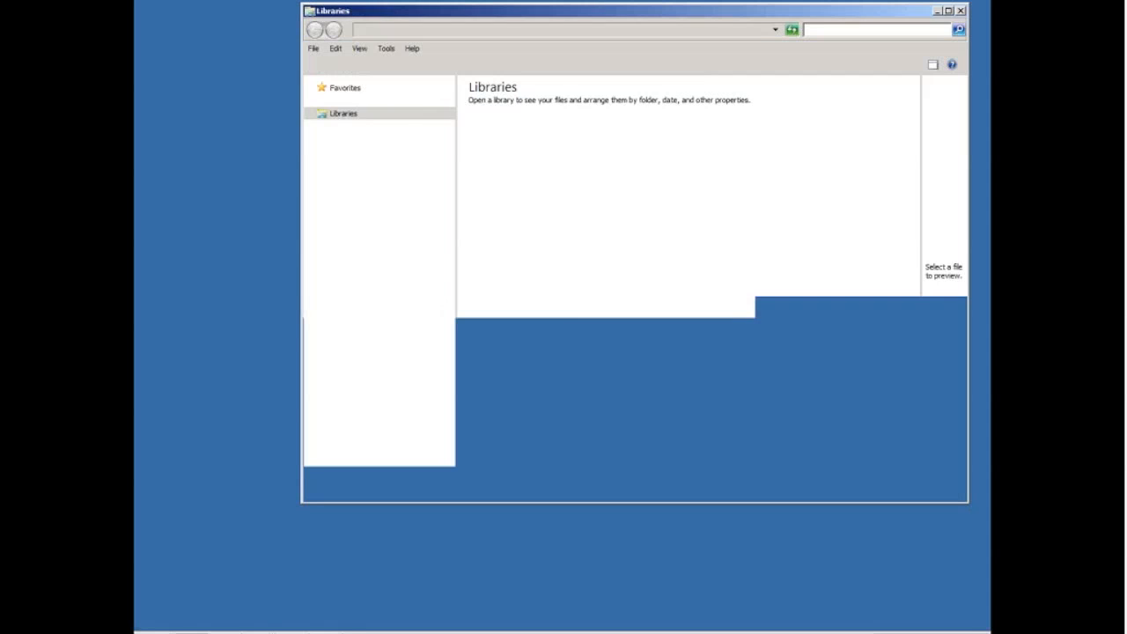
- Browse from the Desktop to the LoopFiles folder in EDM Using SSIS and open ProductDescriptions1.txt in Notepad
click(350, 102)
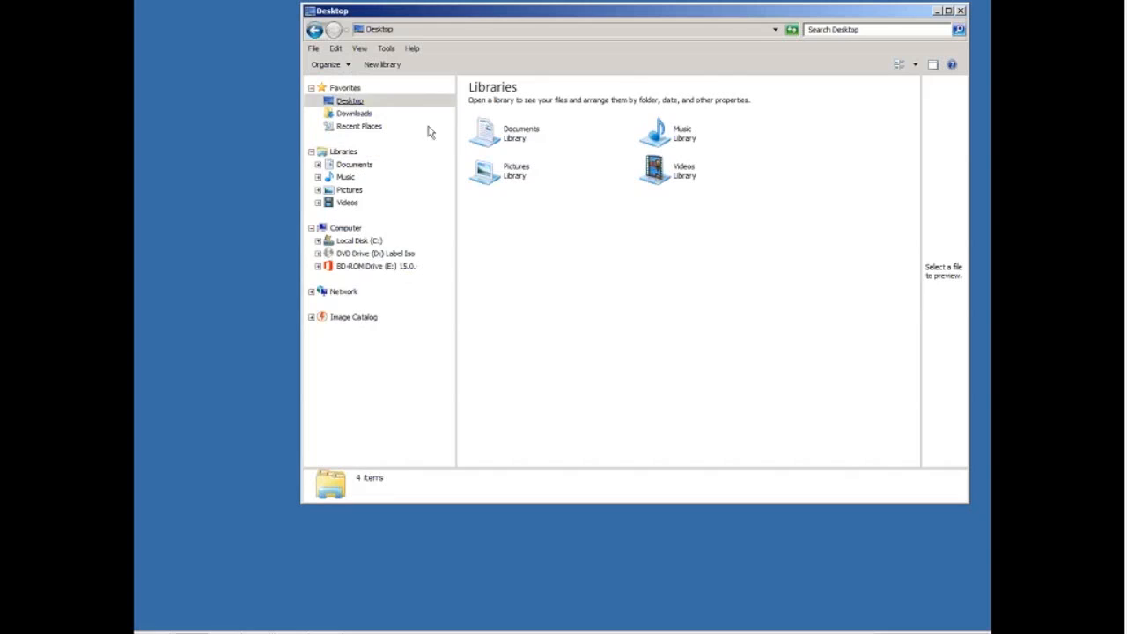
double_click(709, 327)
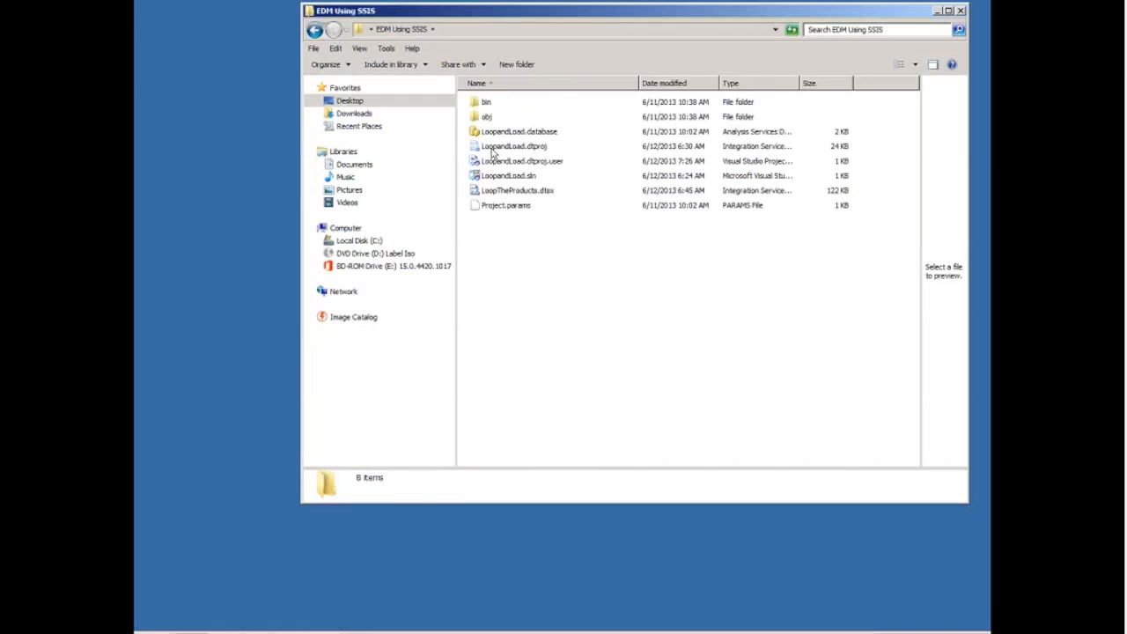
click(315, 30)
double_click(495, 132)
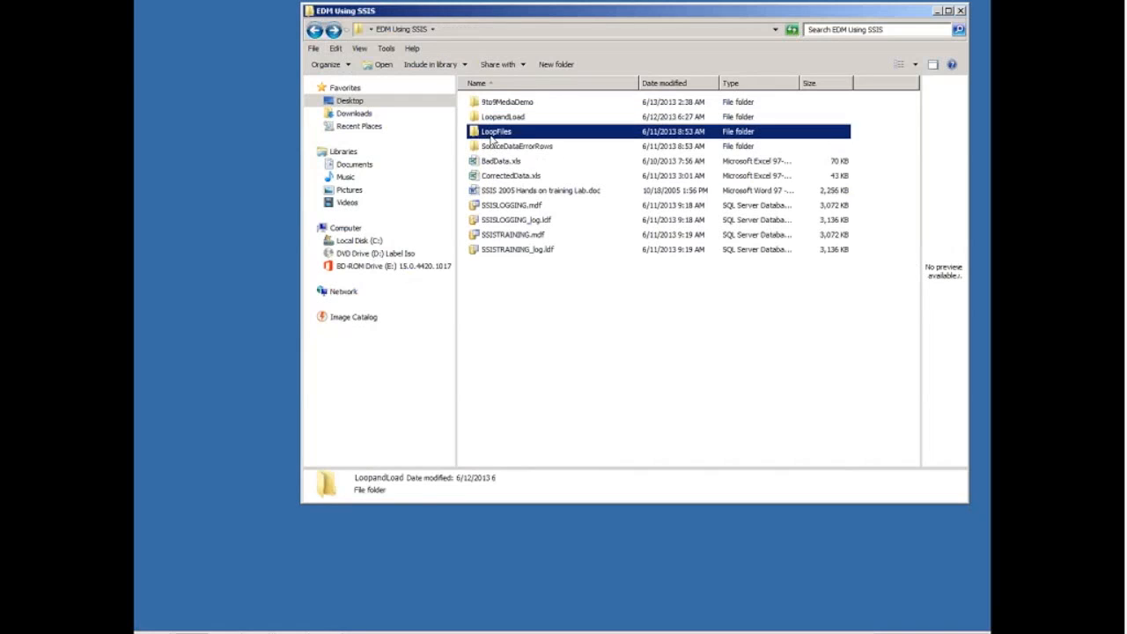
click(948, 10)
drag(427, 138, 715, 141)
double_click(333, 76)
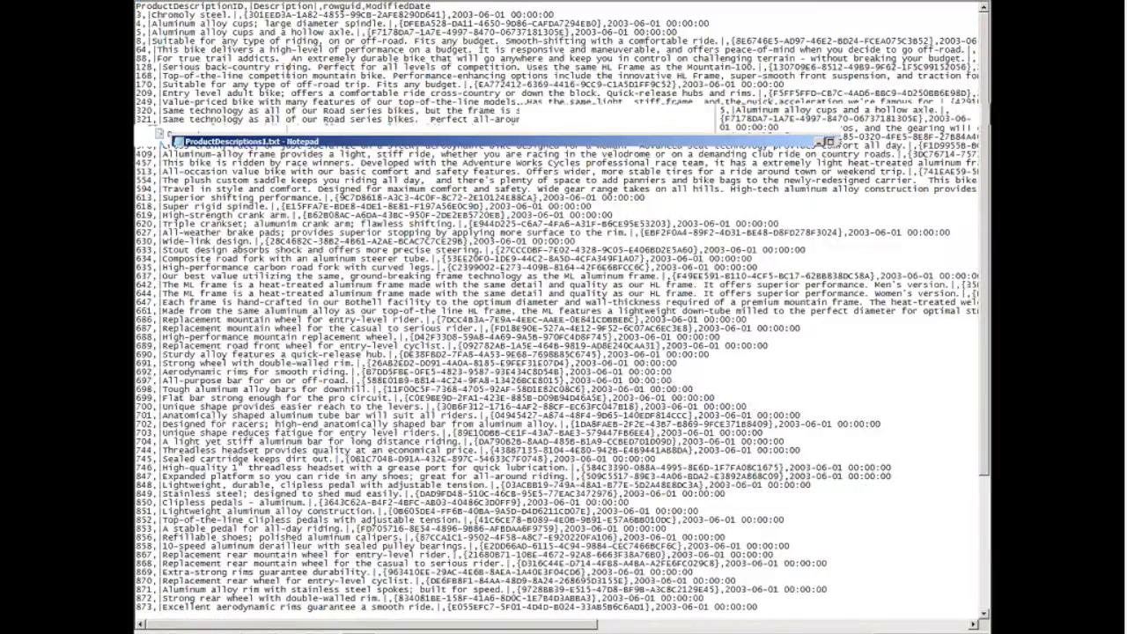
- Examine the header row and the ID, description and rowguid fields of the first record, and close the text file
drag(138, 10, 462, 7)
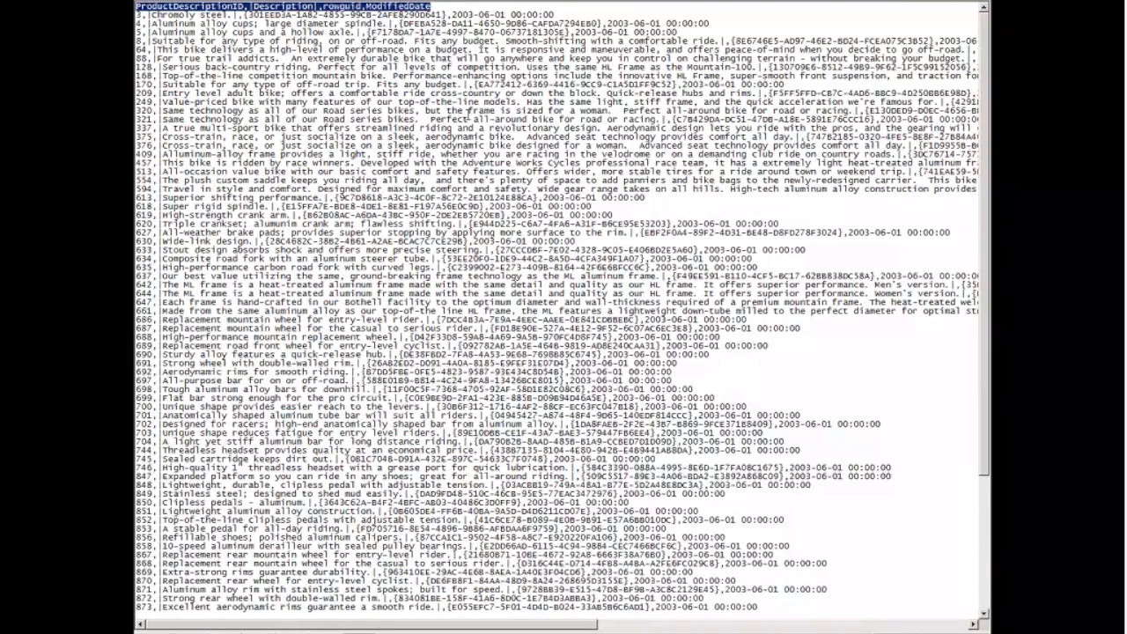
click(468, 115)
drag(248, 15, 445, 16)
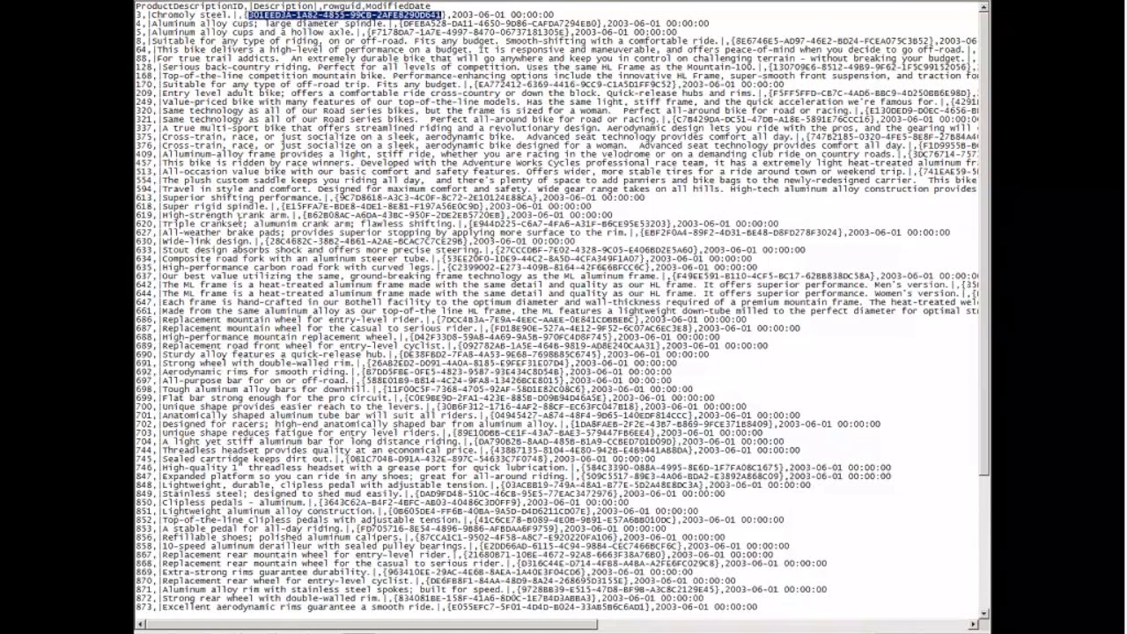
click(141, 15)
click(147, 17)
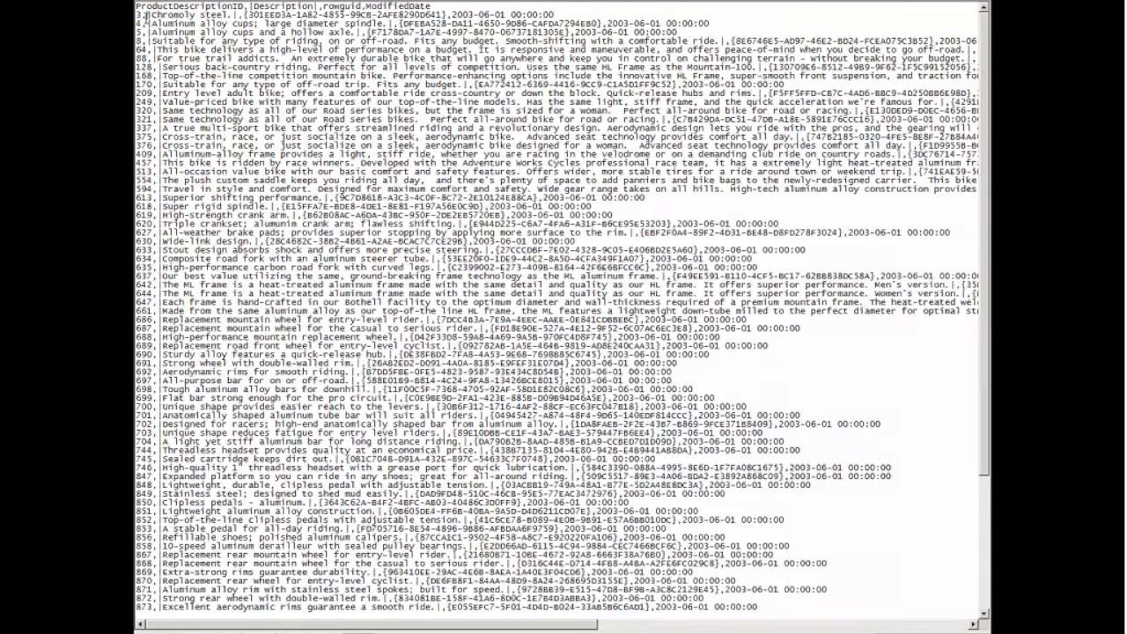
double_click(139, 15)
drag(238, 15, 147, 14)
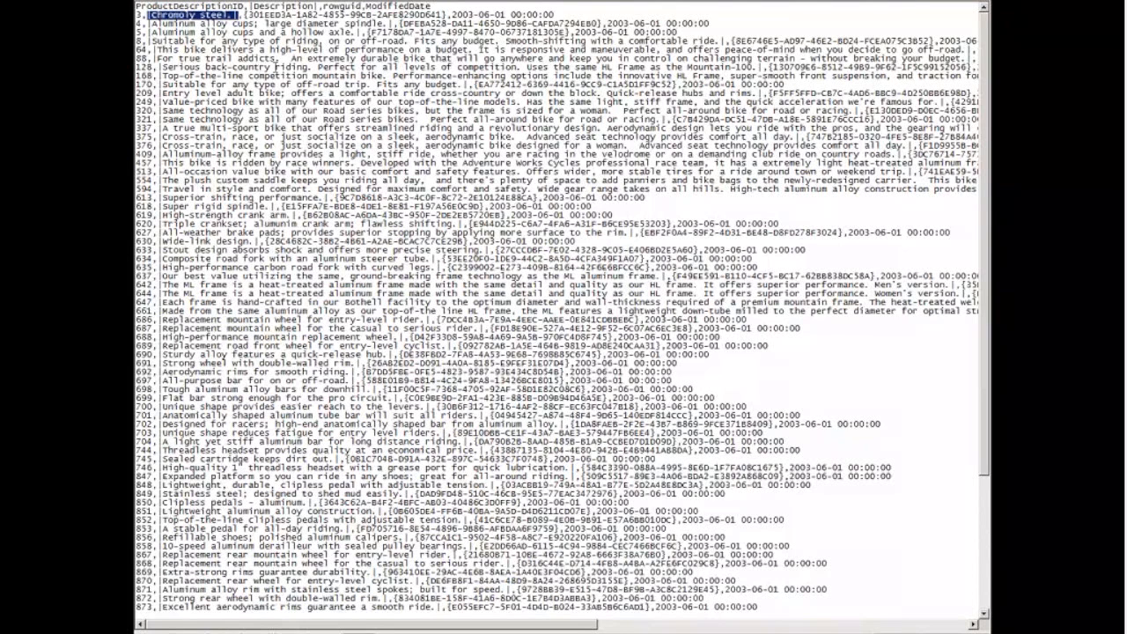
drag(245, 15, 447, 15)
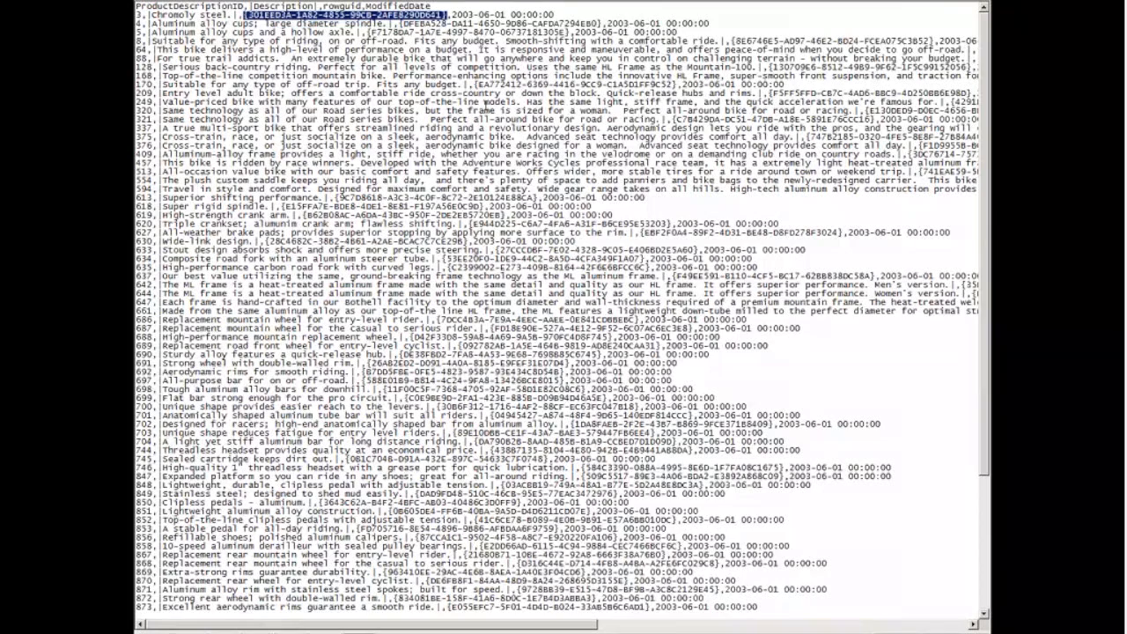
key(alt+F4)
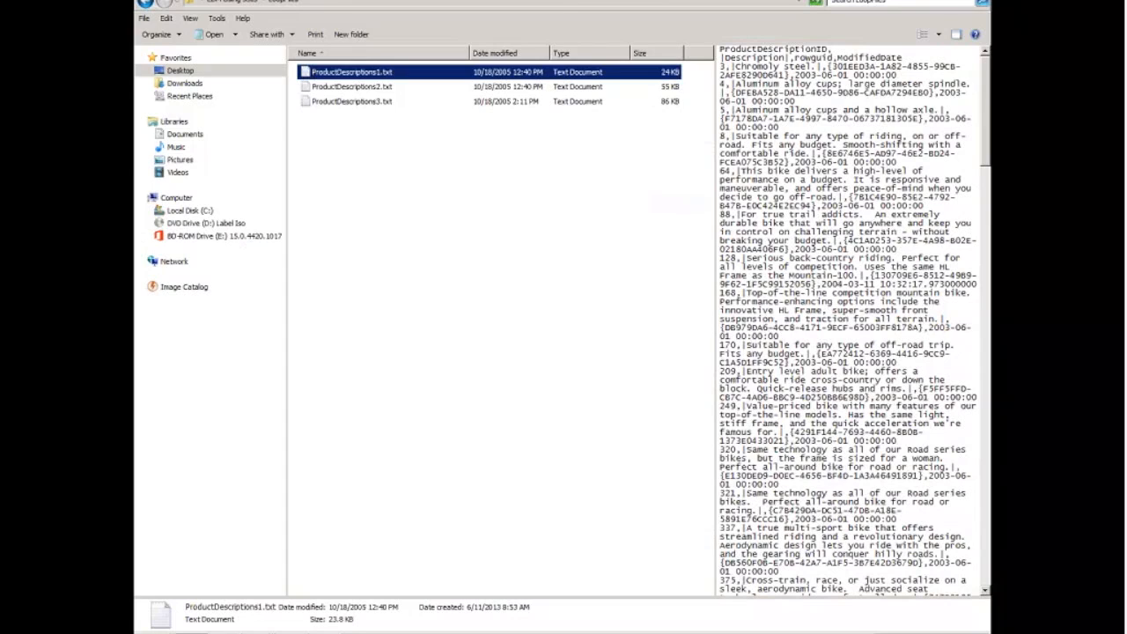
- Switch back to the LoopandLoad project in Visual Studio and execute the LoopTheProducts.dtsx package from its control flow
mouse_move(245, 613)
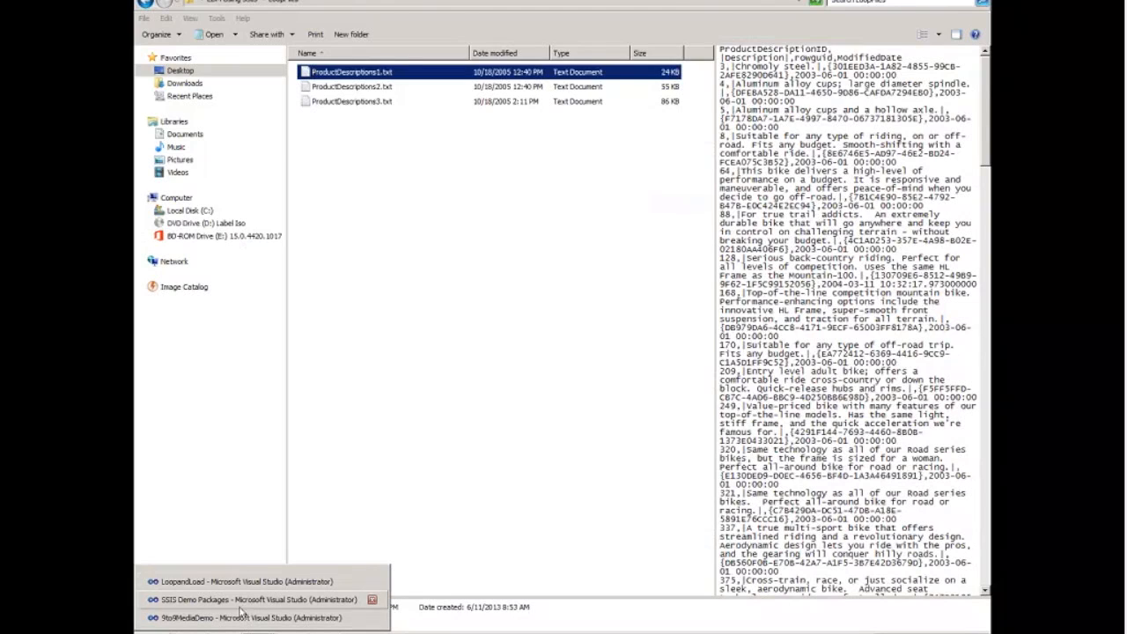
click(243, 604)
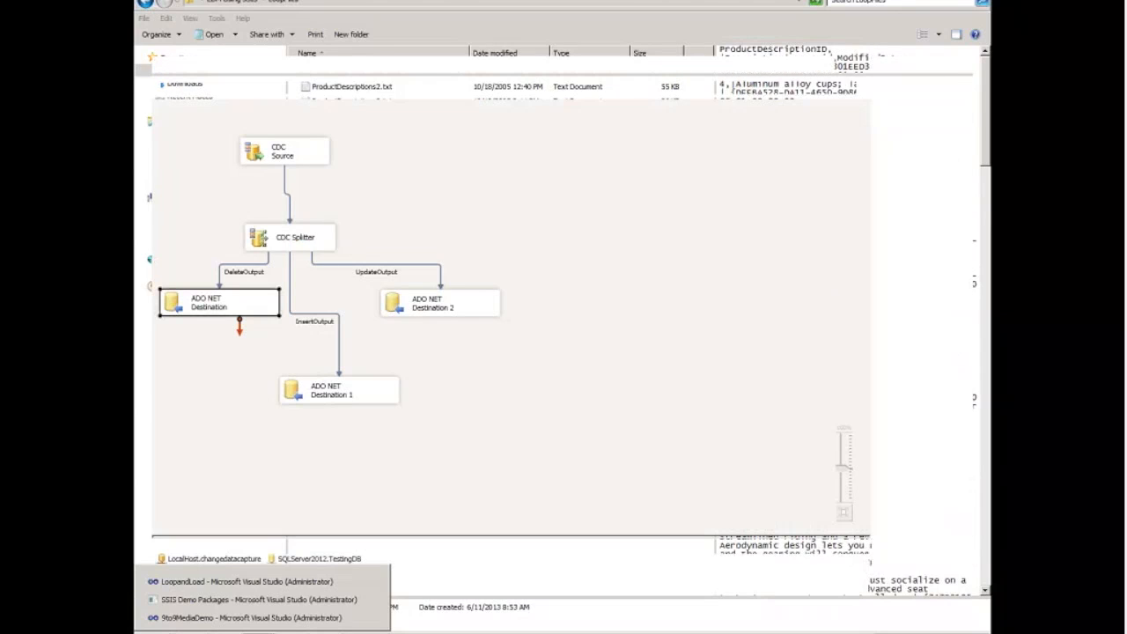
click(236, 583)
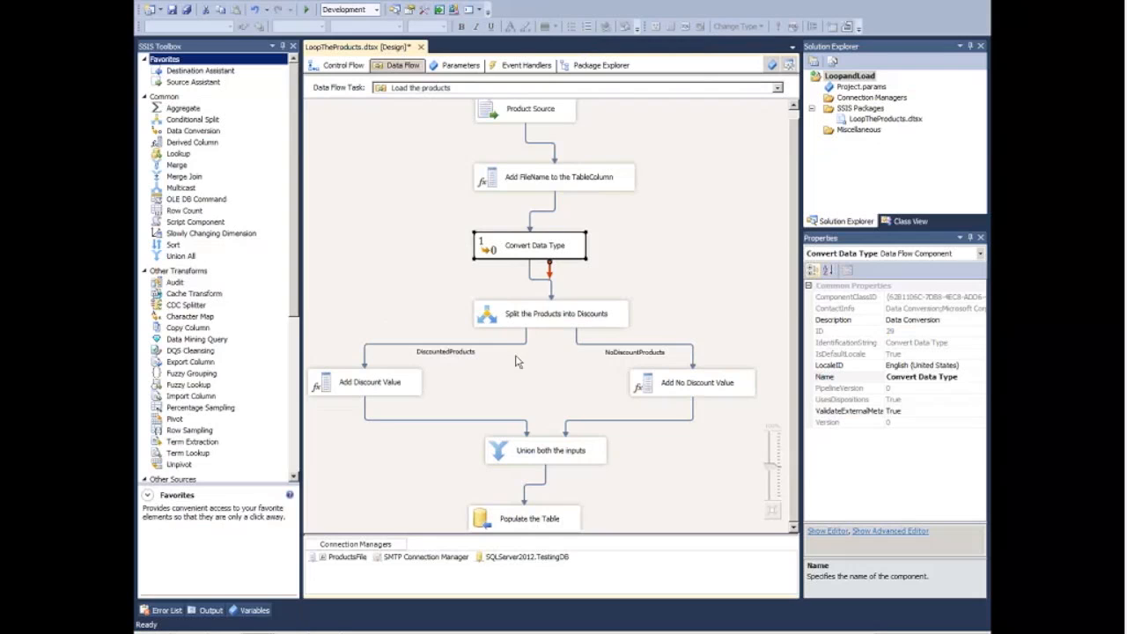
click(345, 67)
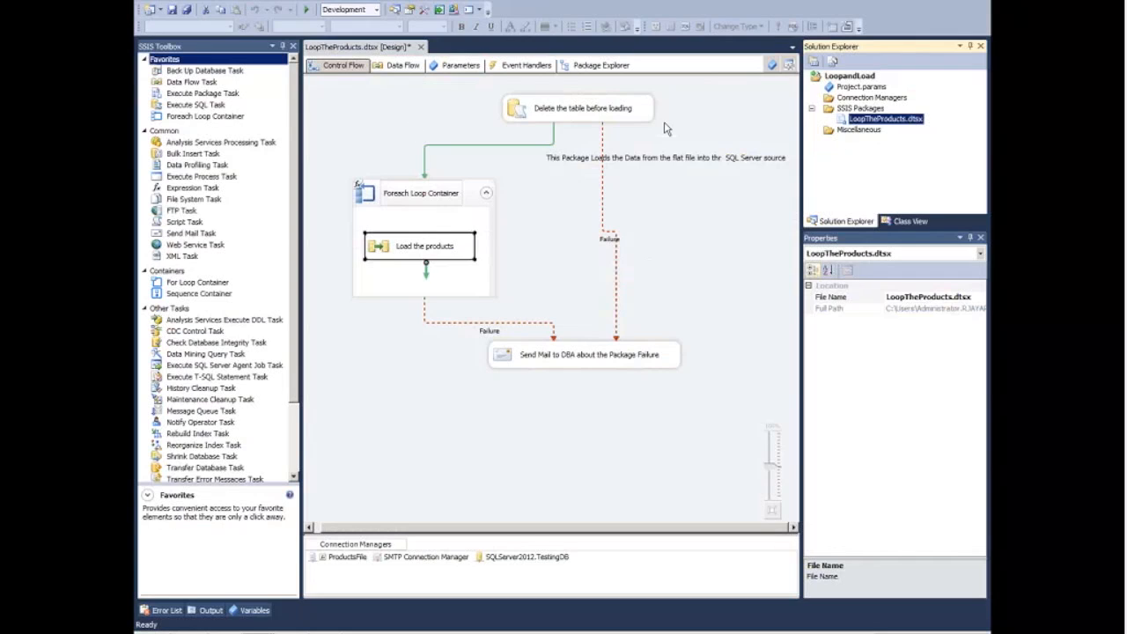
right_click(871, 125)
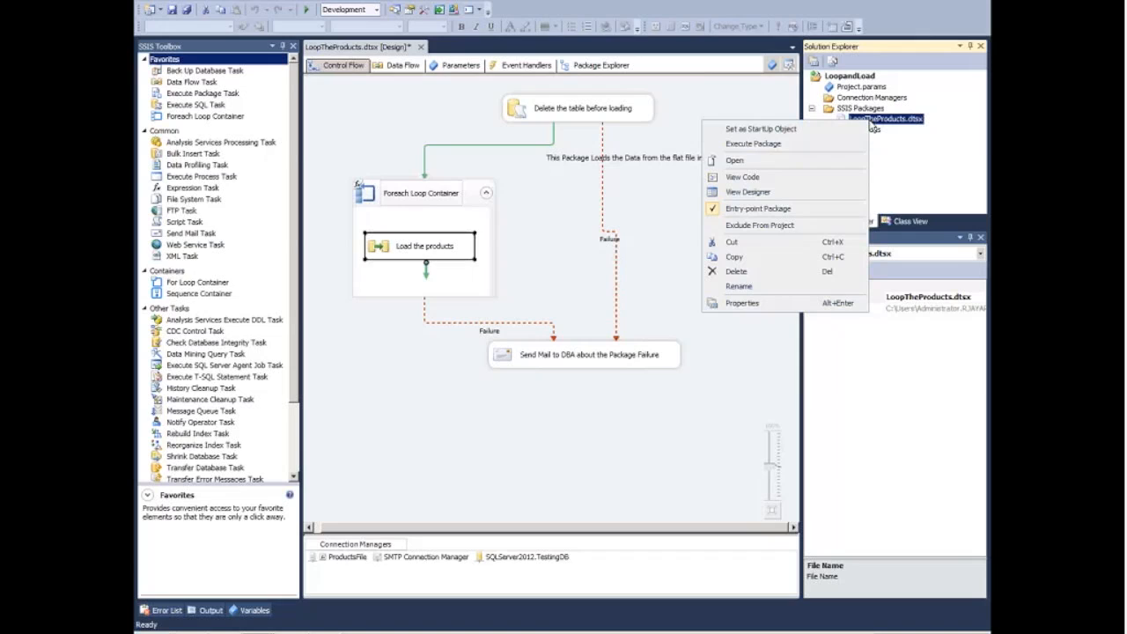
click(786, 143)
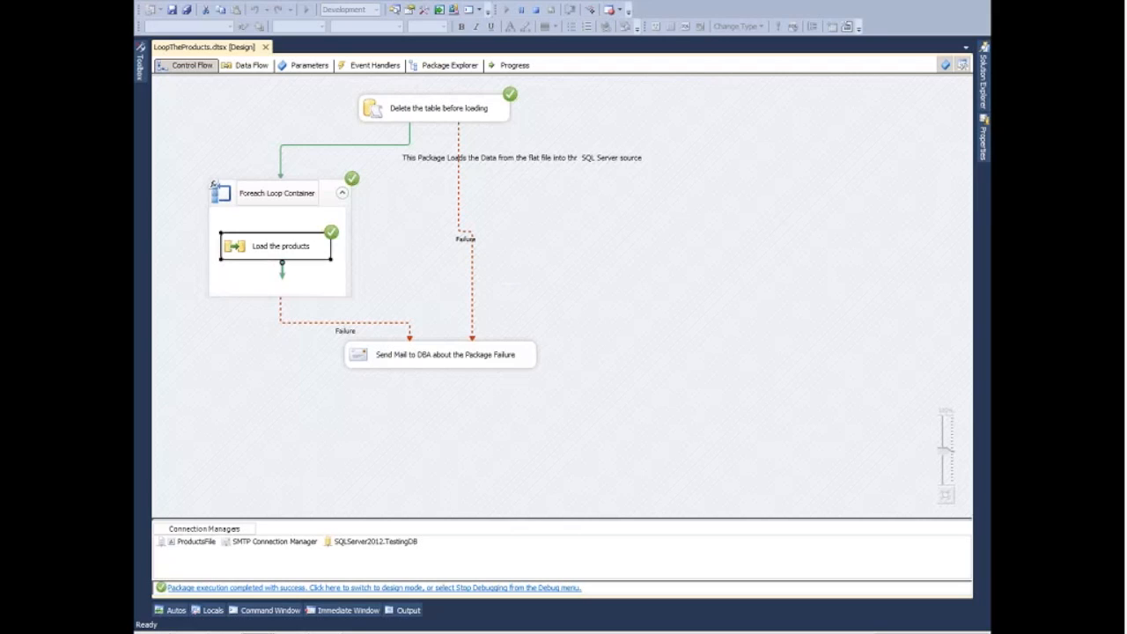
- Switch to SQL Server Management Studio, collapse the changedatacapture database and expand TestingDB in the database tree
key(alt+Tab)
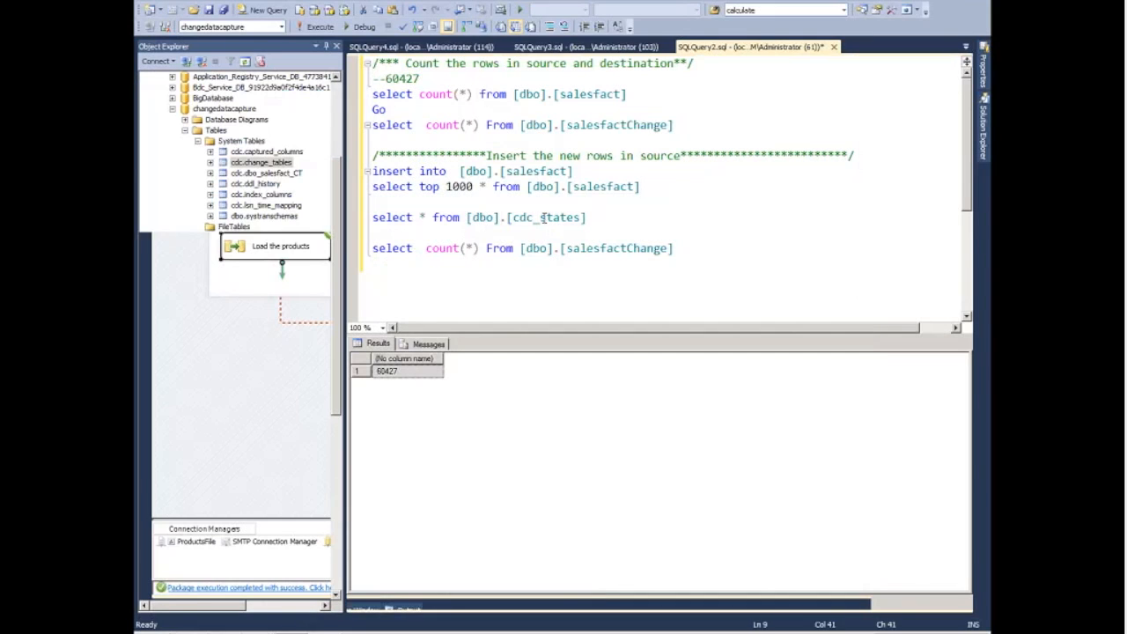
click(198, 140)
click(185, 131)
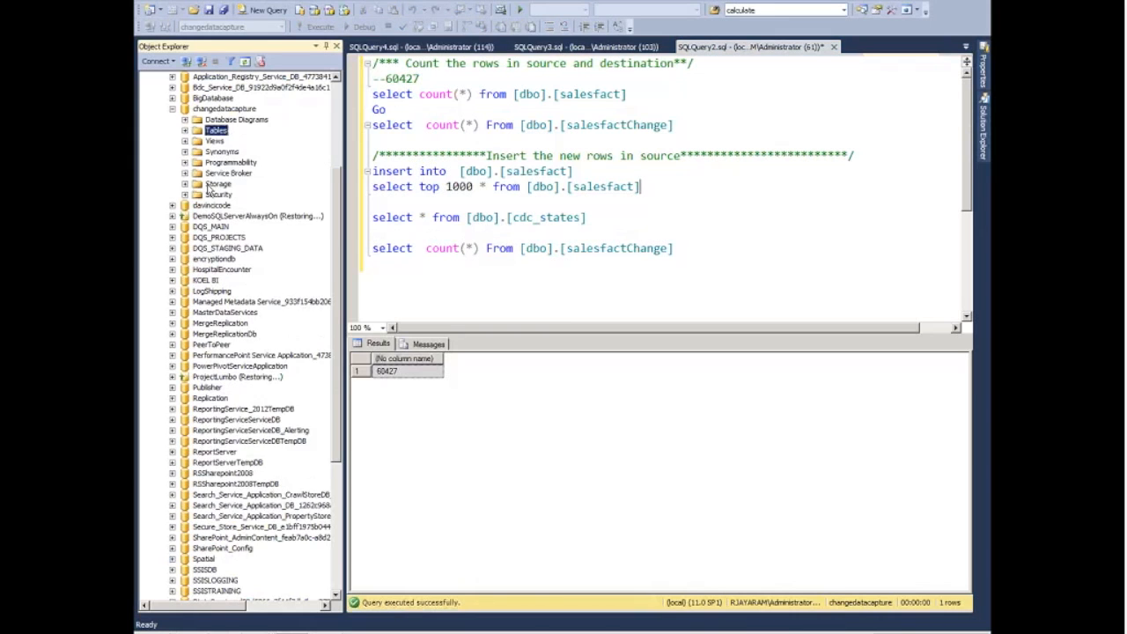
click(173, 109)
scroll(185, 131, down, 5)
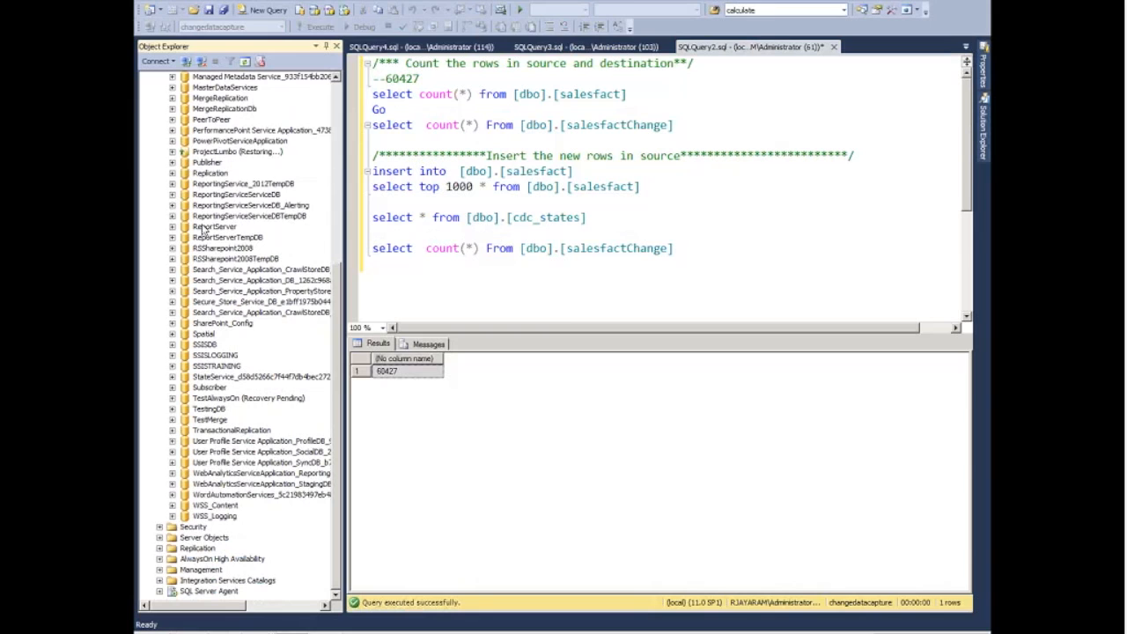
click(212, 409)
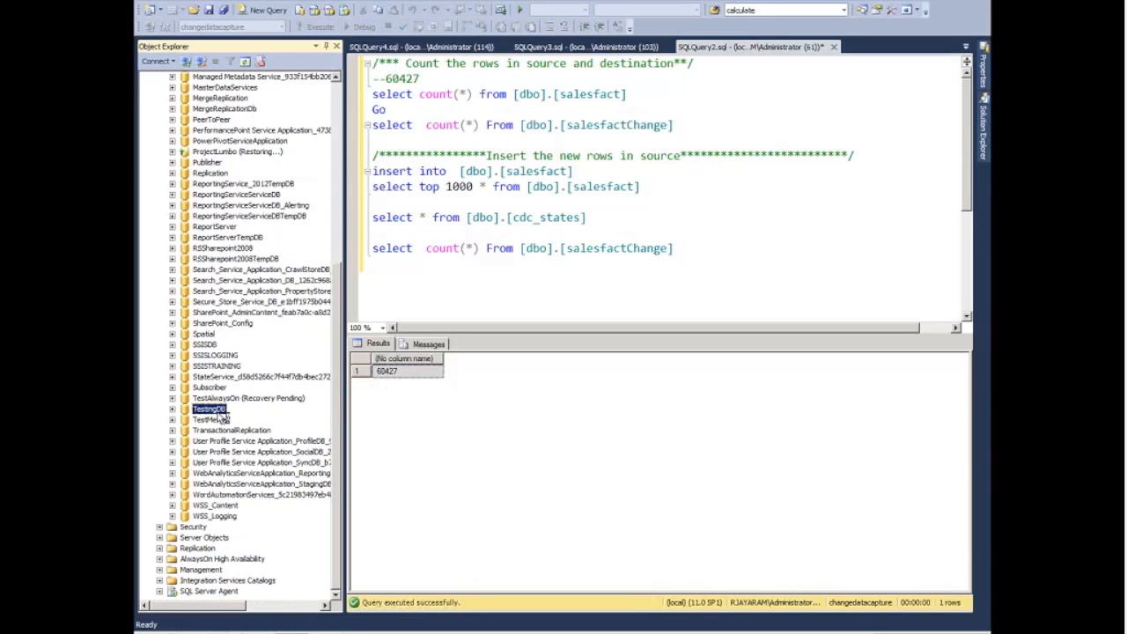
double_click(218, 411)
scroll(218, 419, down, 2)
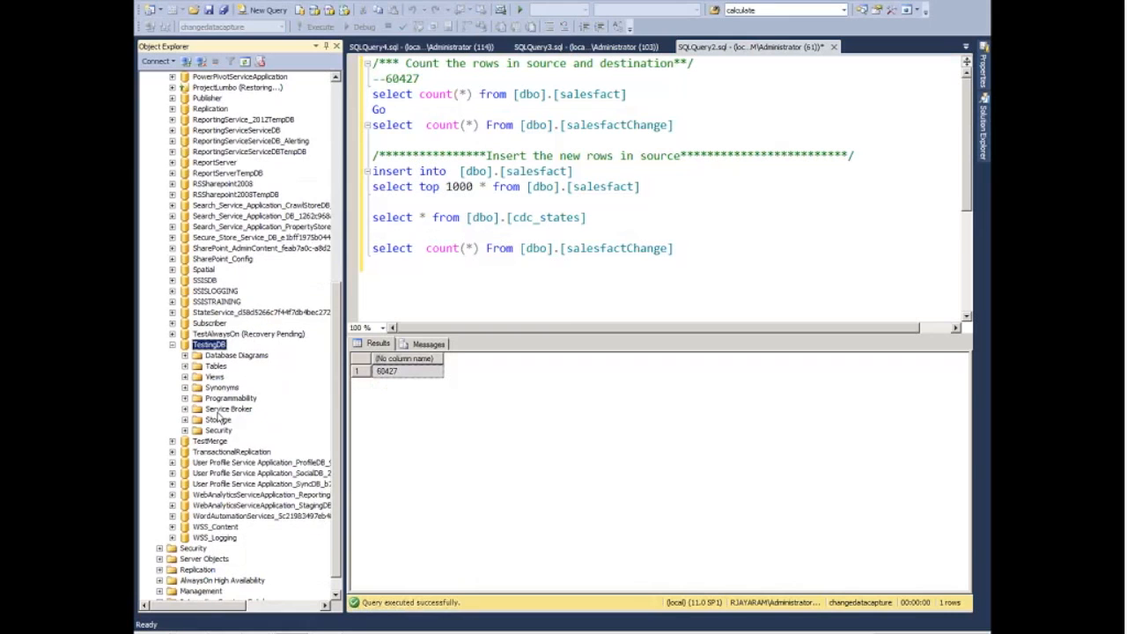
- Switch back to the LoopandLoad project in Visual Studio, stop debugging and open the data flow of the Load the products task
click(242, 632)
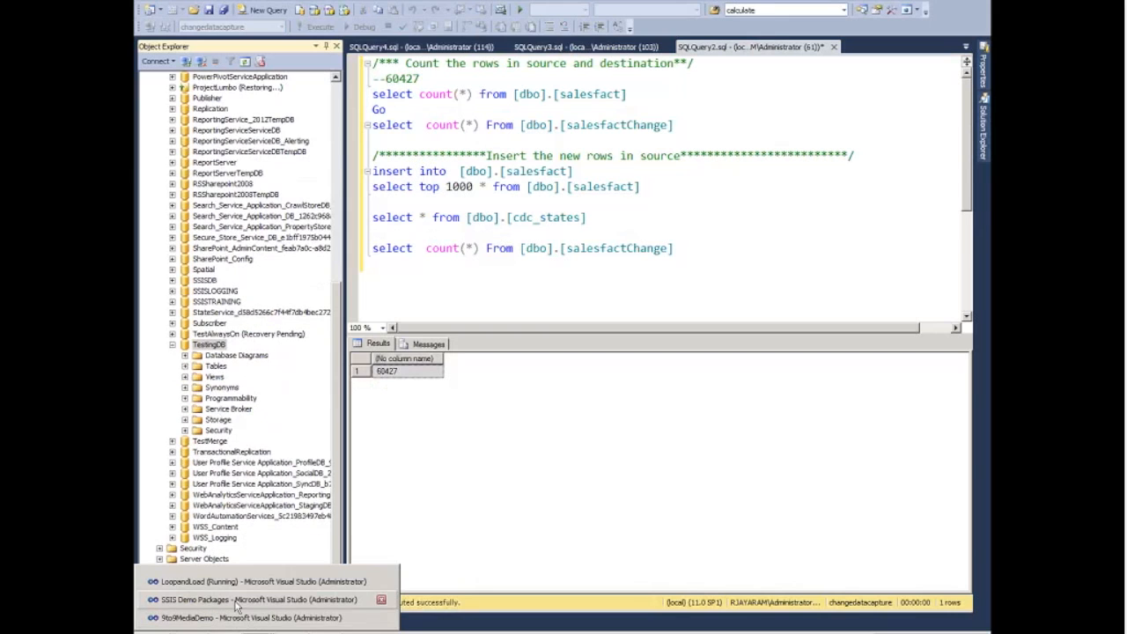
click(245, 618)
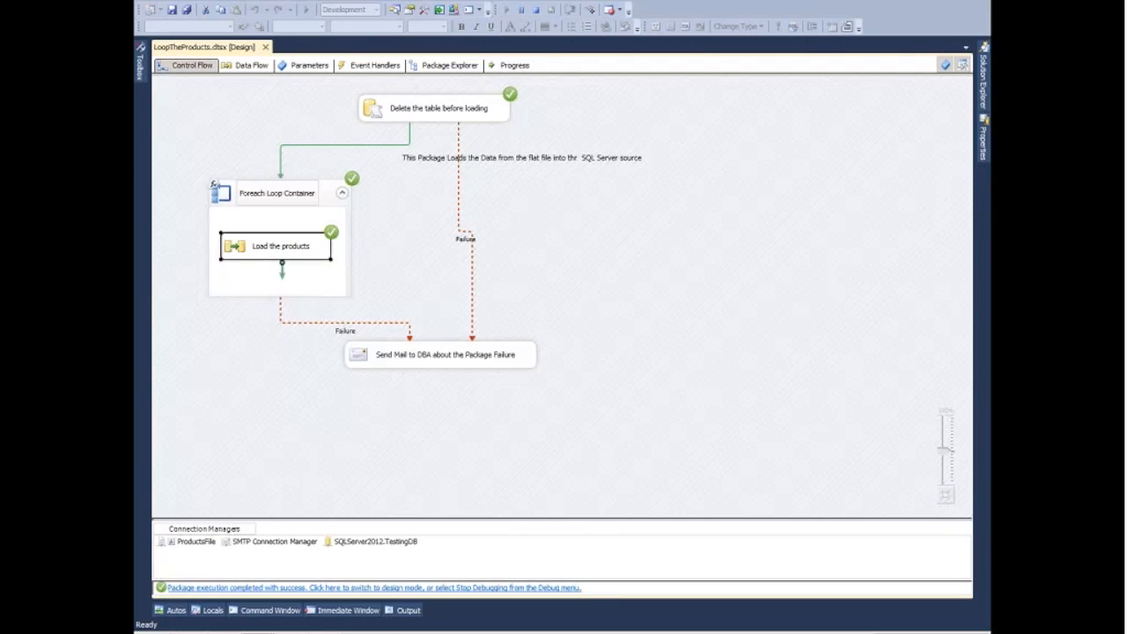
click(534, 10)
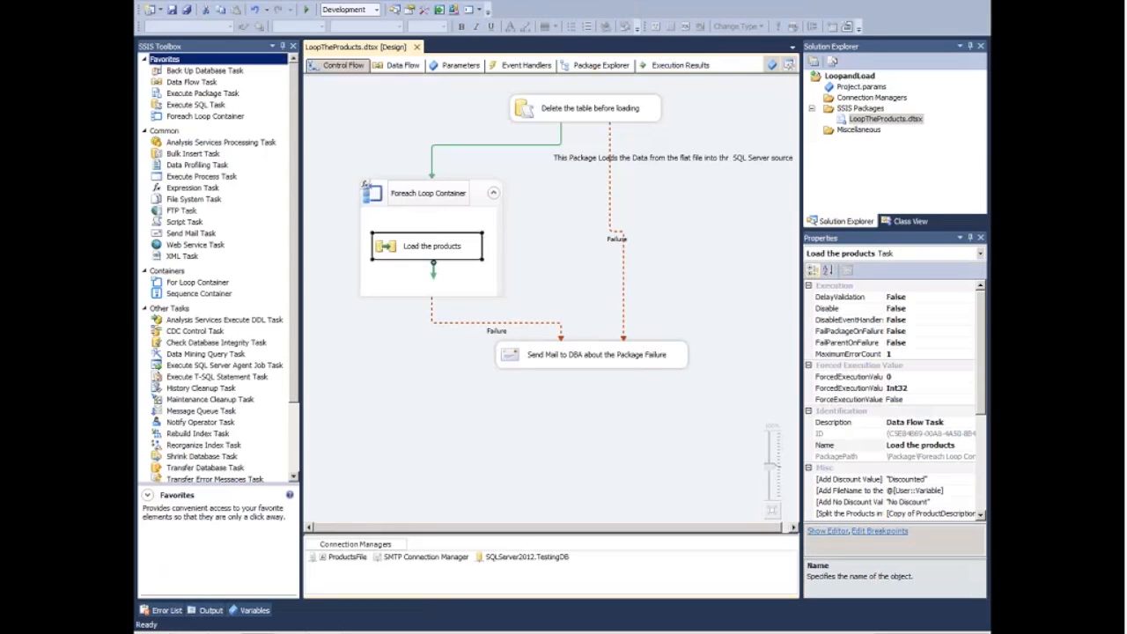
double_click(415, 247)
scroll(404, 221, down, 1)
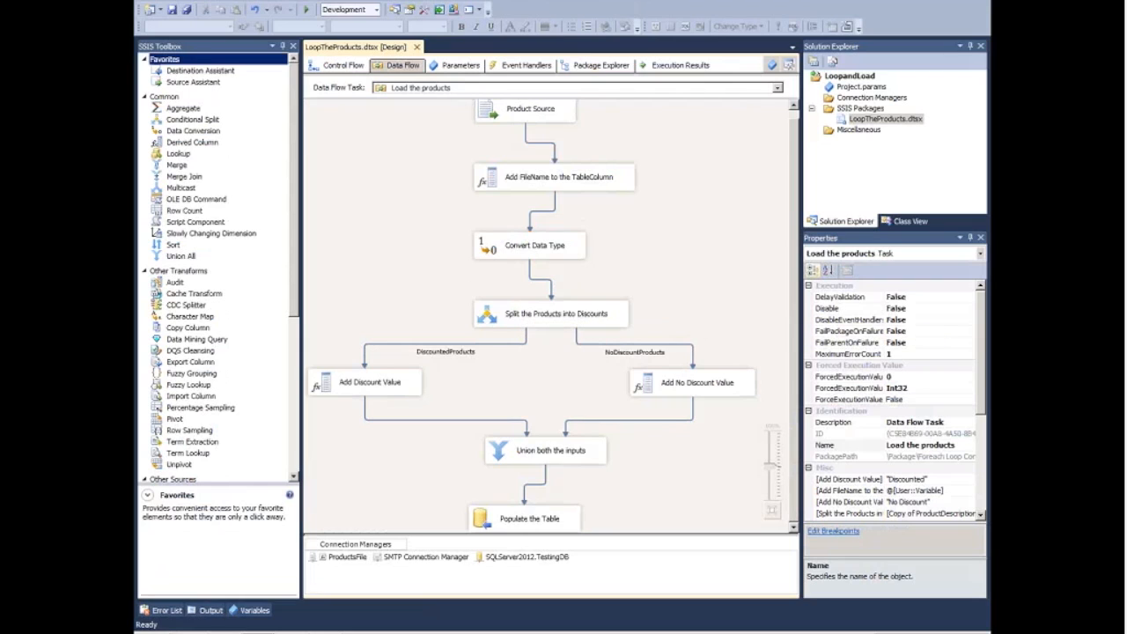
- Open the Split the Products into Discounts transformation and examine the conditions of the DiscountedProducts and NoDiscountProducts outputs
click(616, 302)
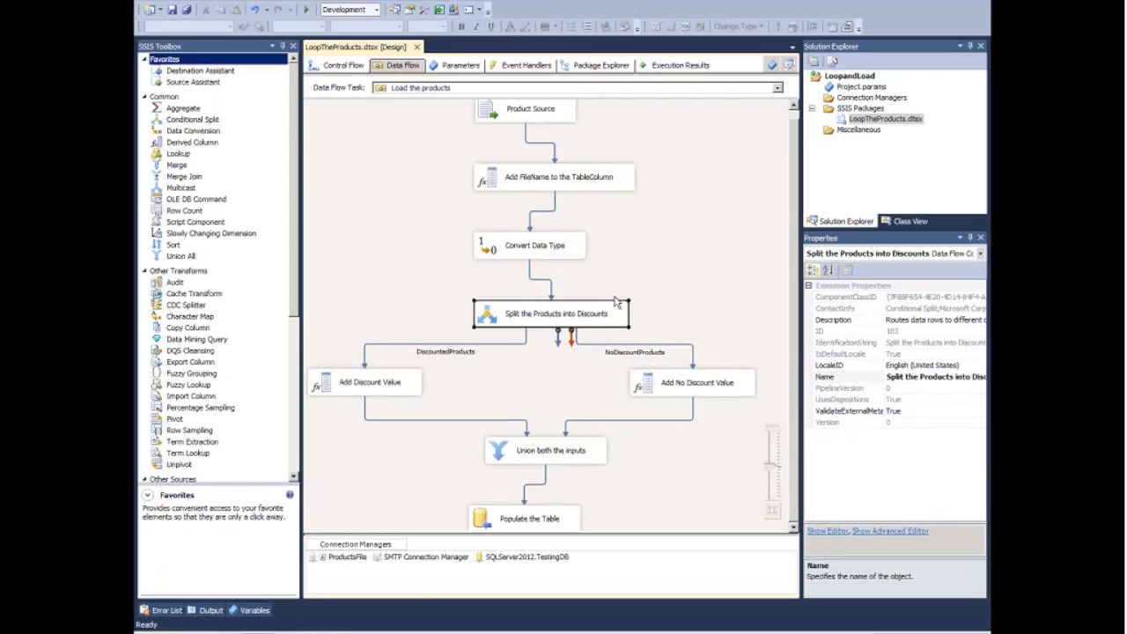
double_click(617, 302)
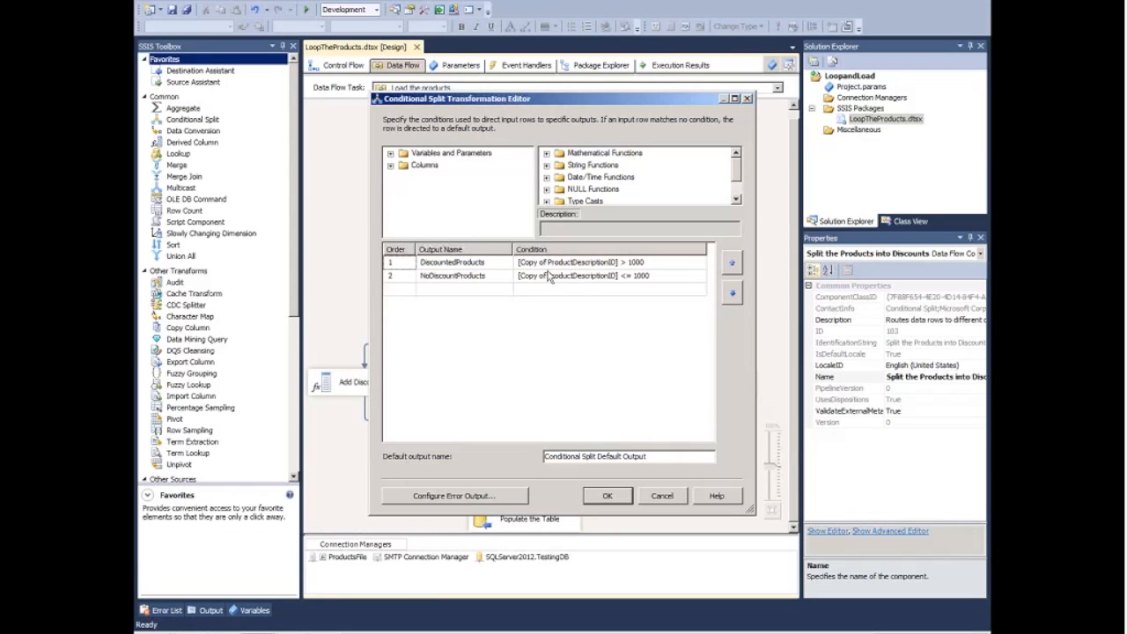
click(490, 267)
click(666, 279)
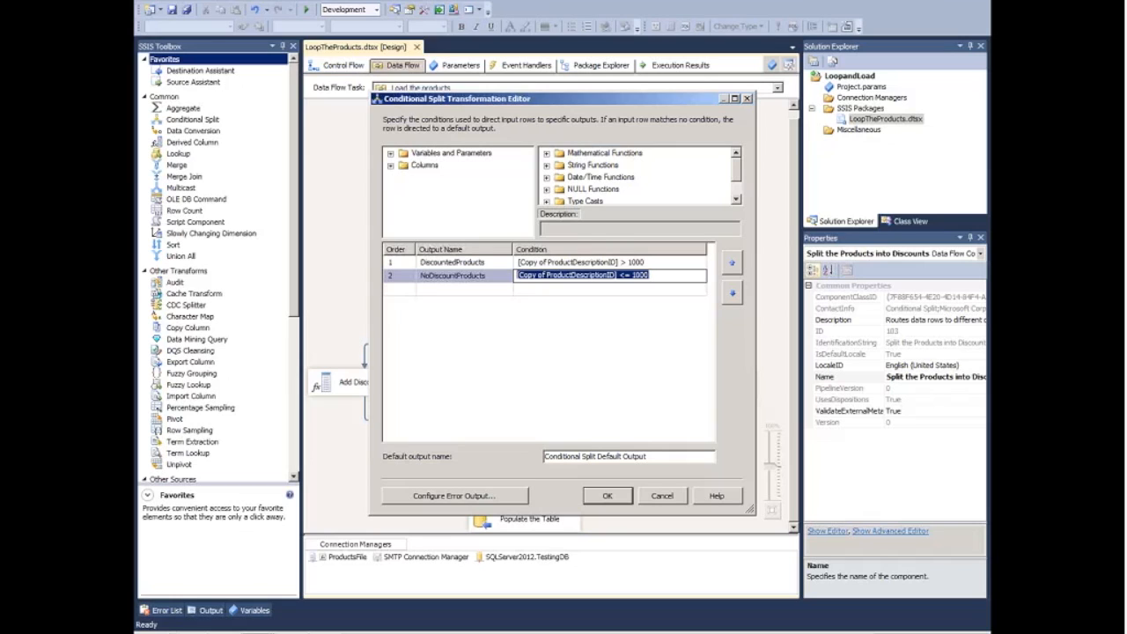
click(498, 275)
click(461, 310)
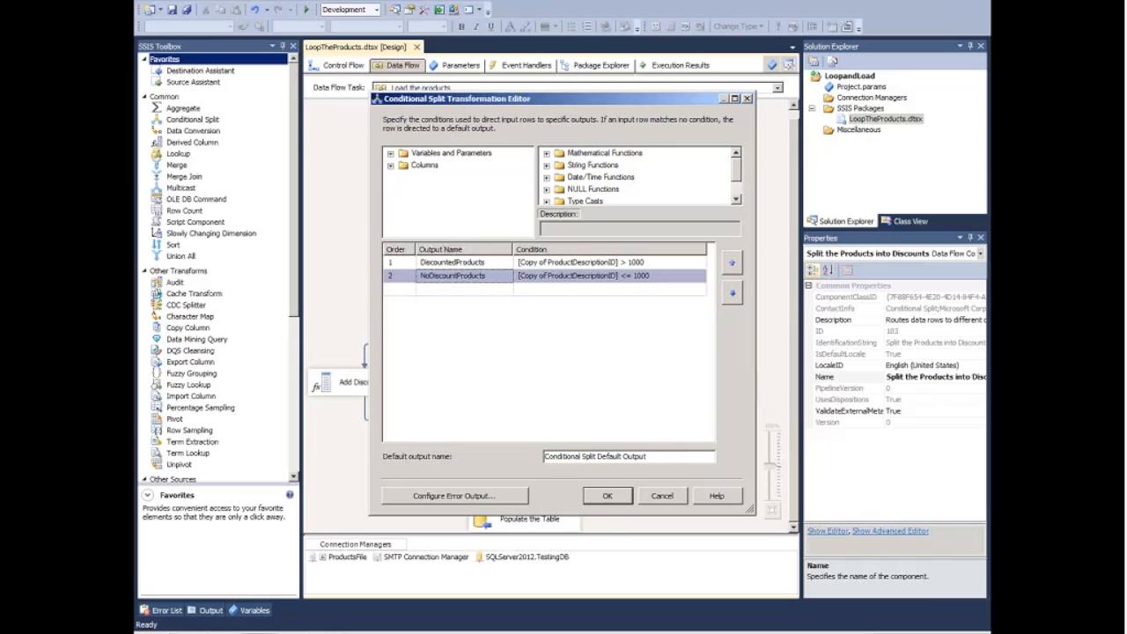
- Look through the variables and the string functions, including REPLACE, offered for building the conditional split's expressions
click(390, 153)
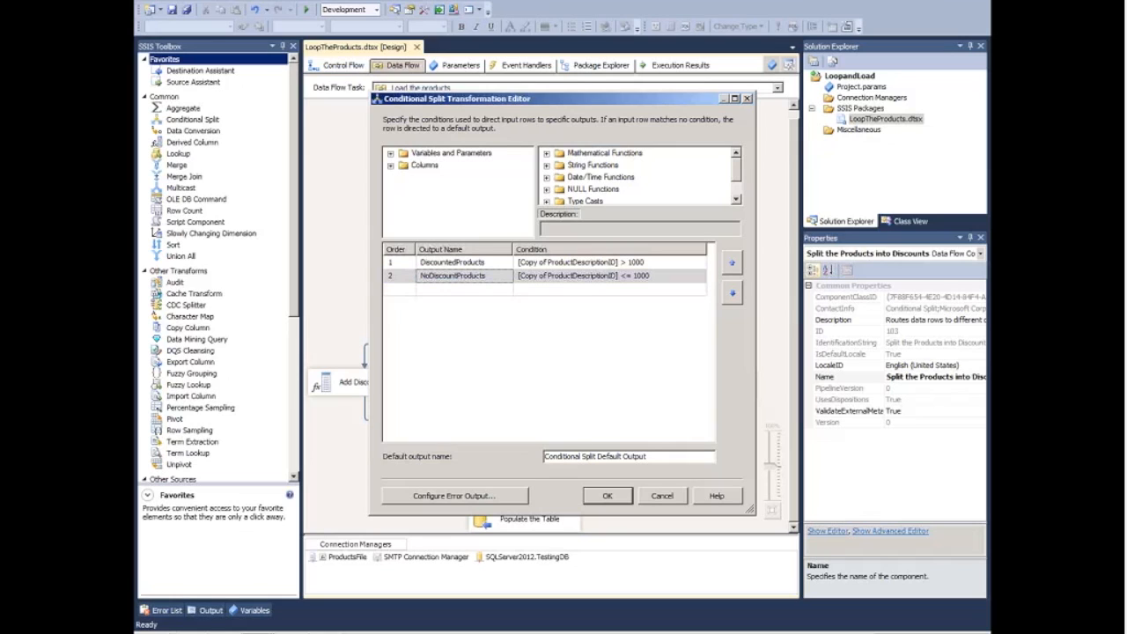
click(546, 165)
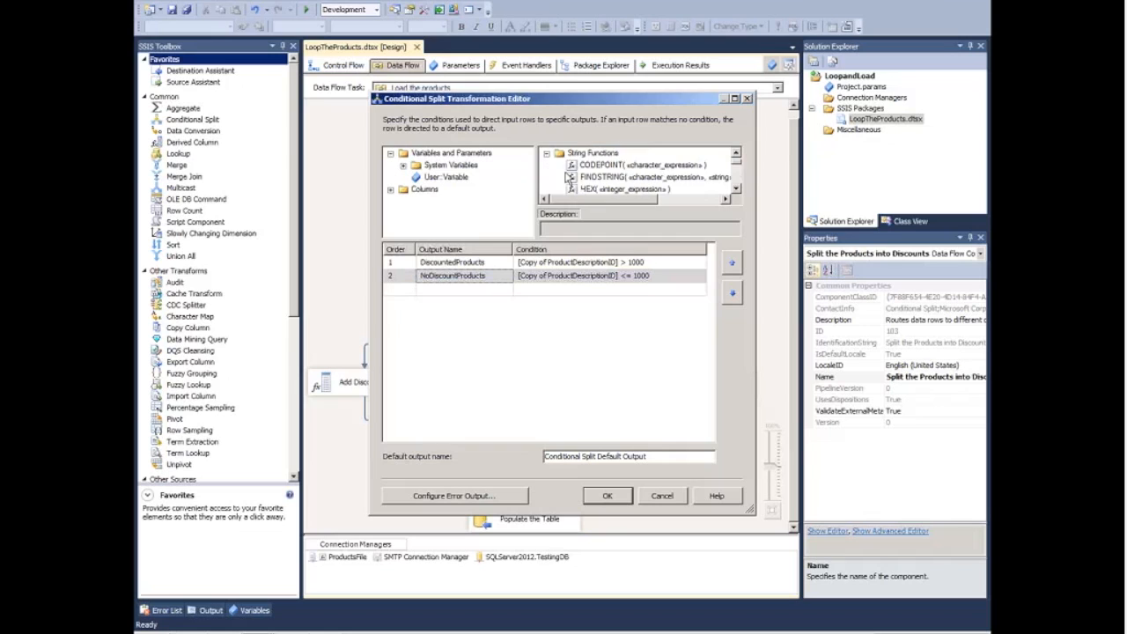
scroll(581, 174, down, 2)
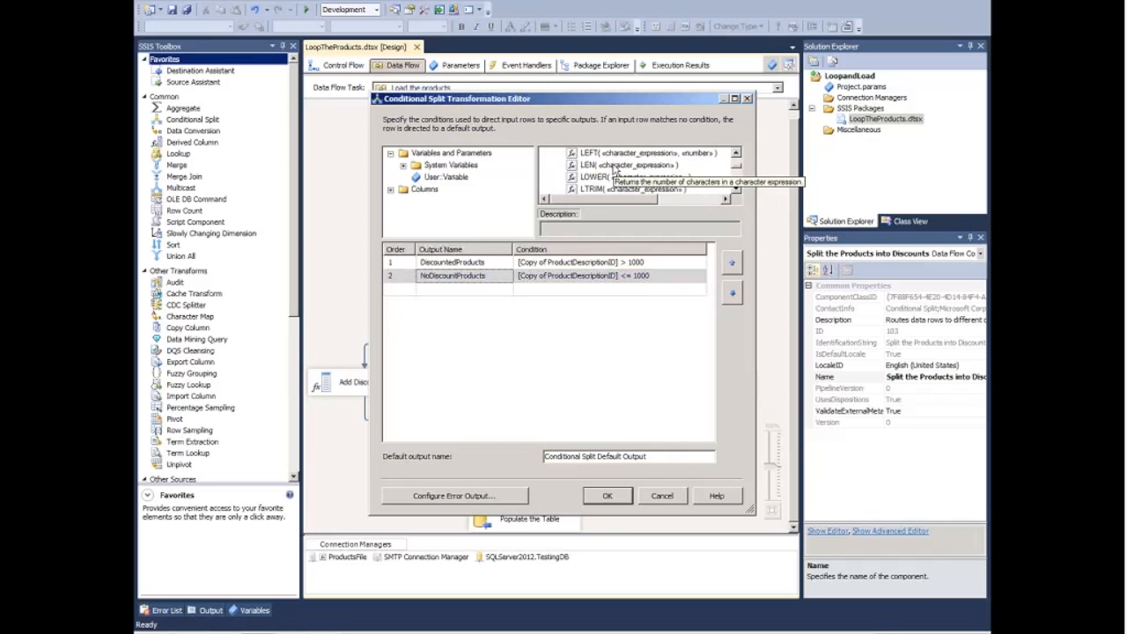
click(621, 177)
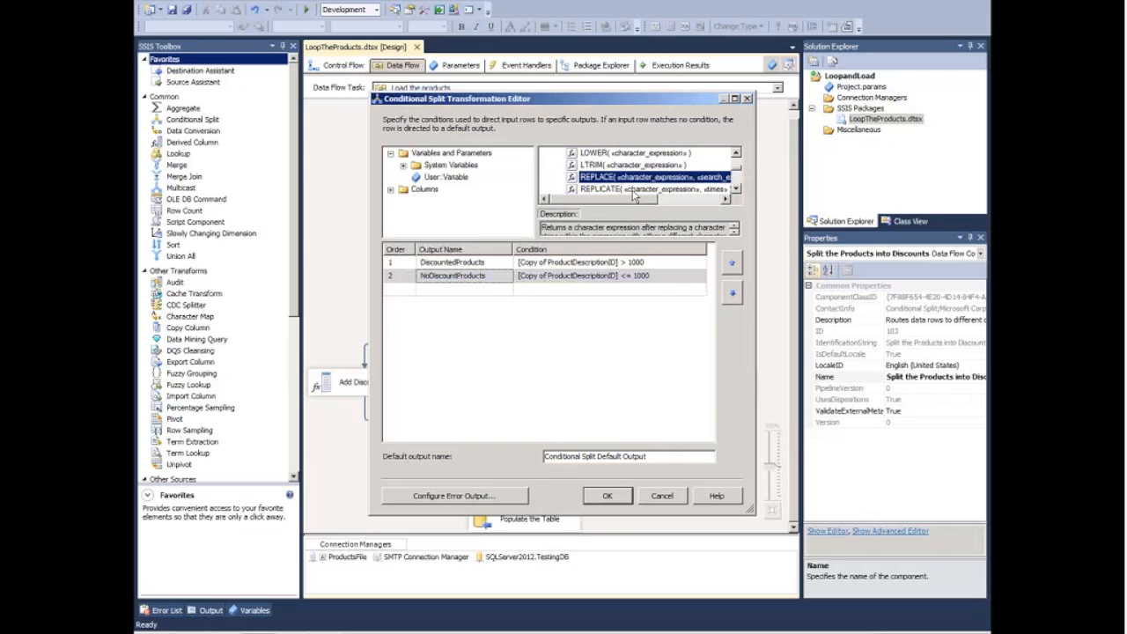
scroll(581, 181, down, 4)
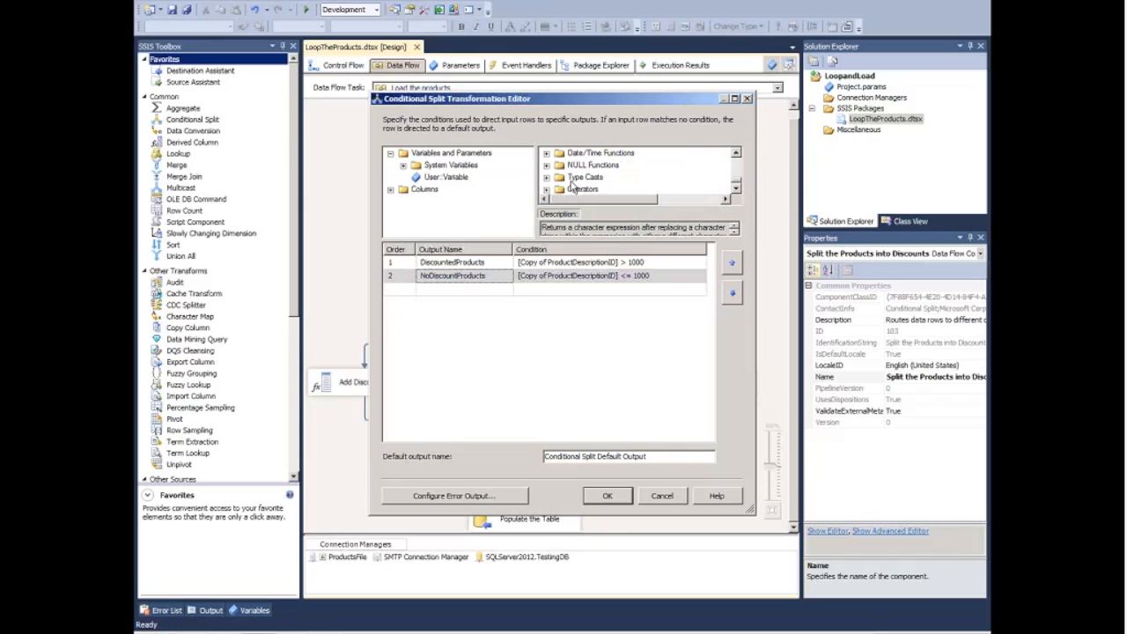
scroll(562, 183, down, 1)
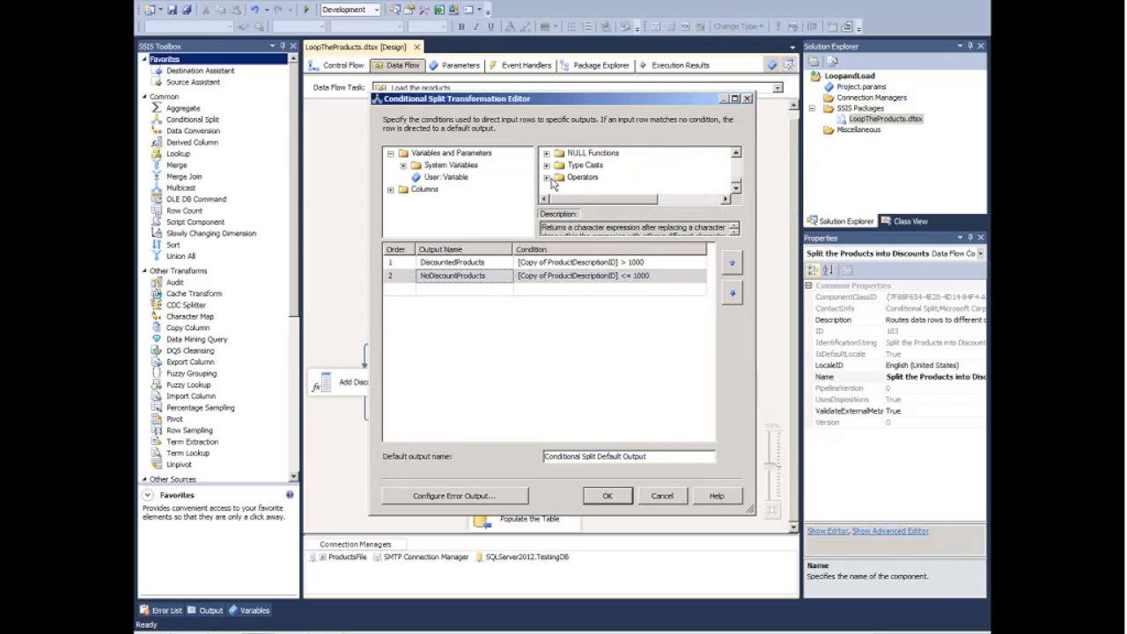
scroll(553, 180, up, 6)
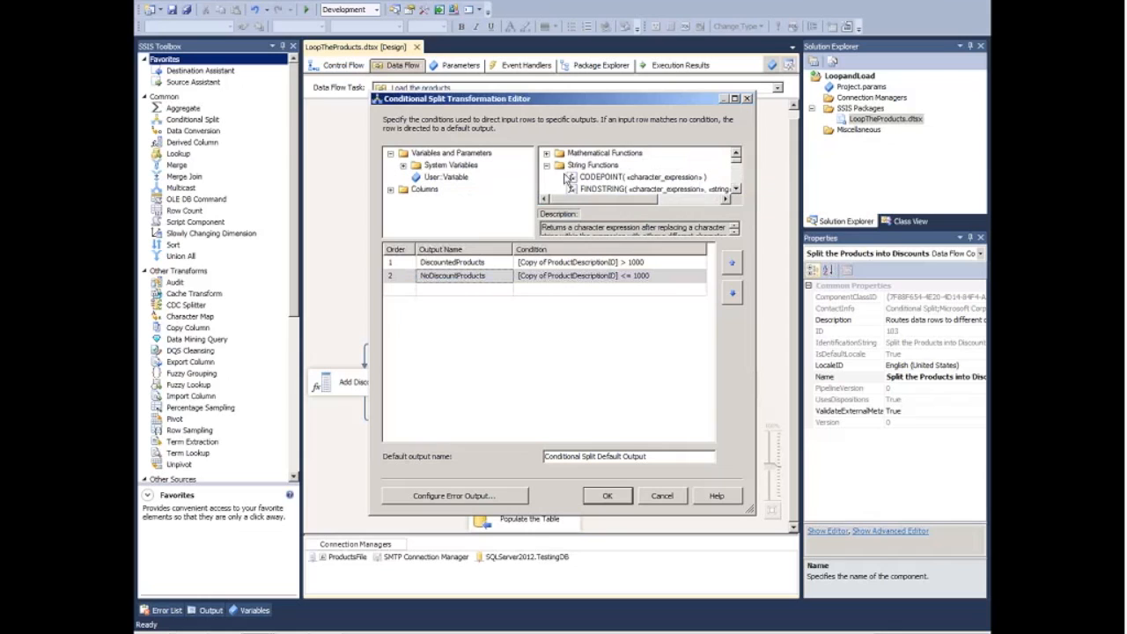
- Look through the date/time functions, including DATEDIFF and DATEPART, and close the Conditional Split editor without changes
click(548, 166)
double_click(571, 181)
scroll(606, 182, down, 2)
scroll(607, 184, up, 2)
click(586, 153)
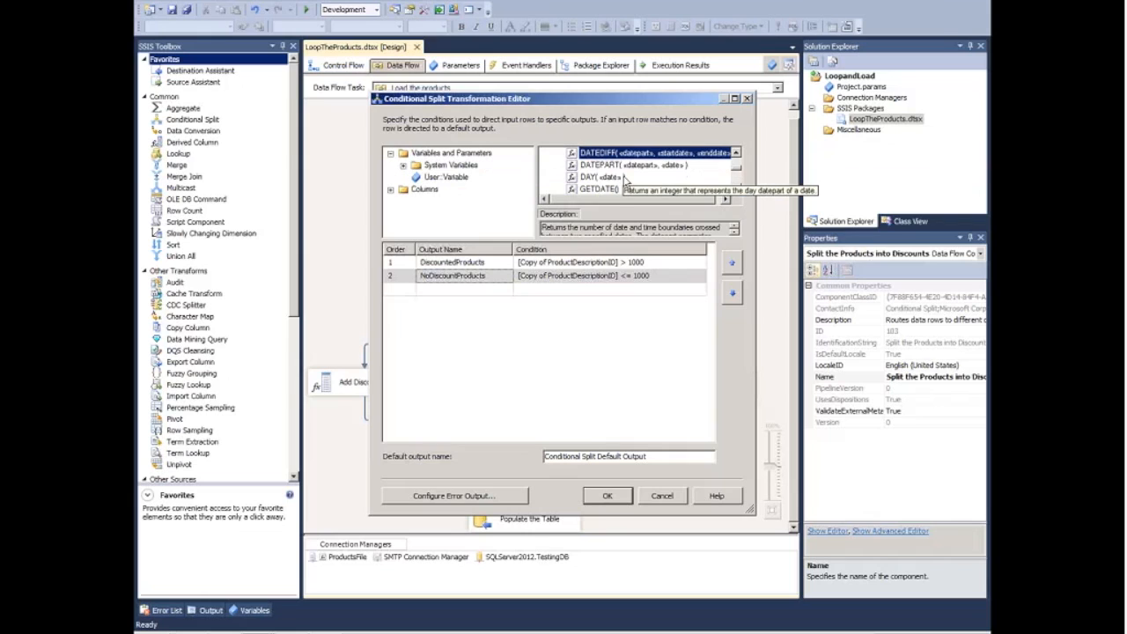
click(616, 165)
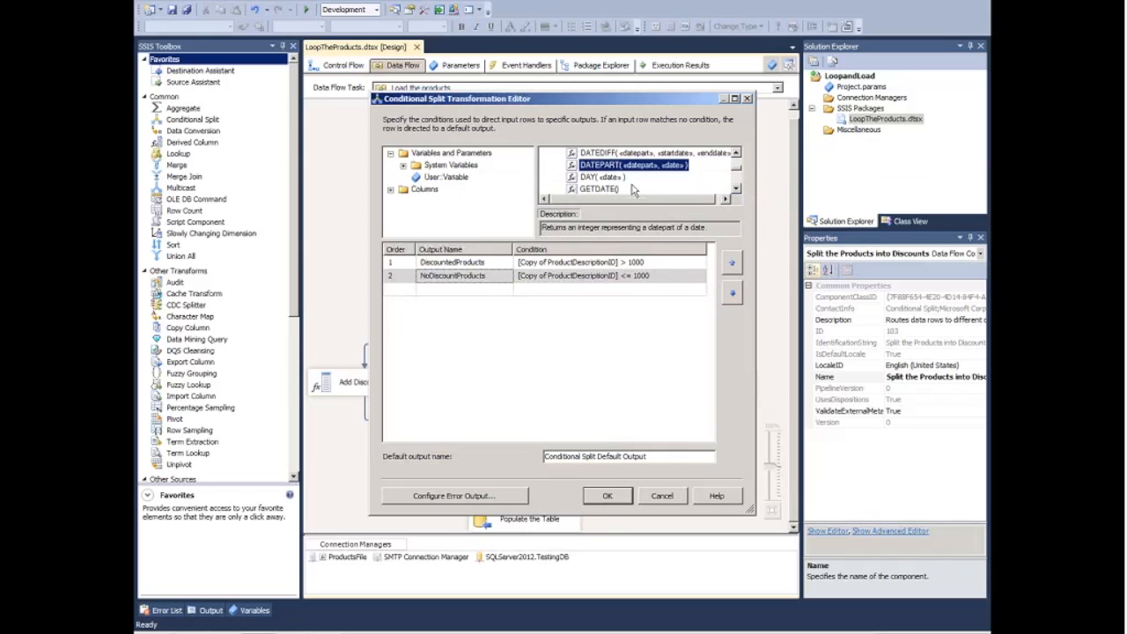
scroll(631, 188, down, 4)
scroll(631, 188, up, 8)
double_click(599, 177)
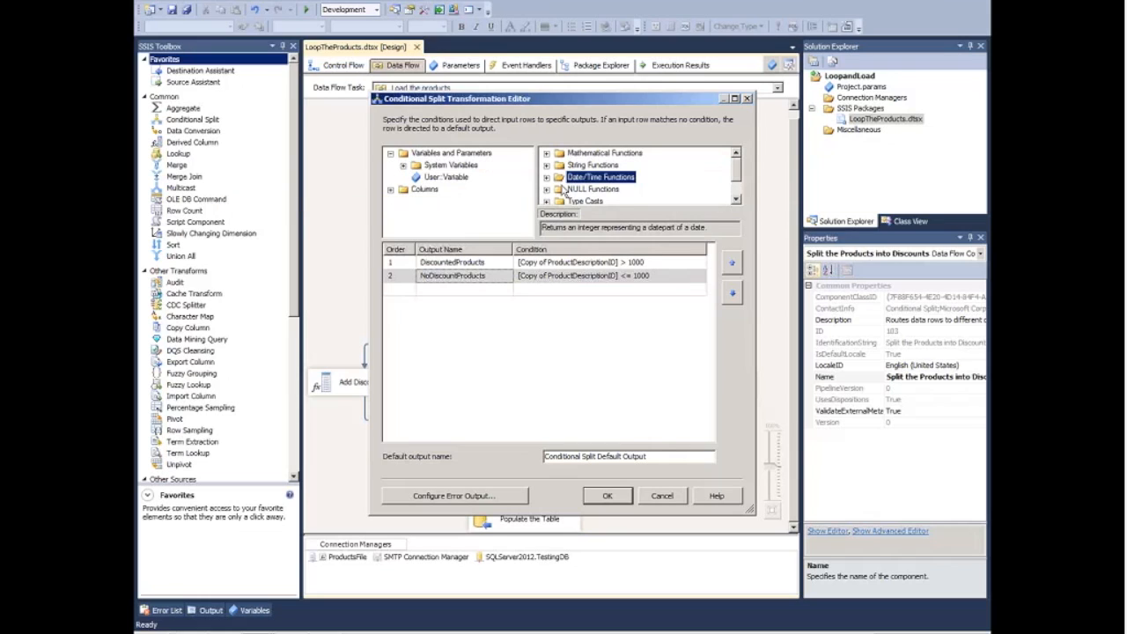
scroll(617, 193, down, 1)
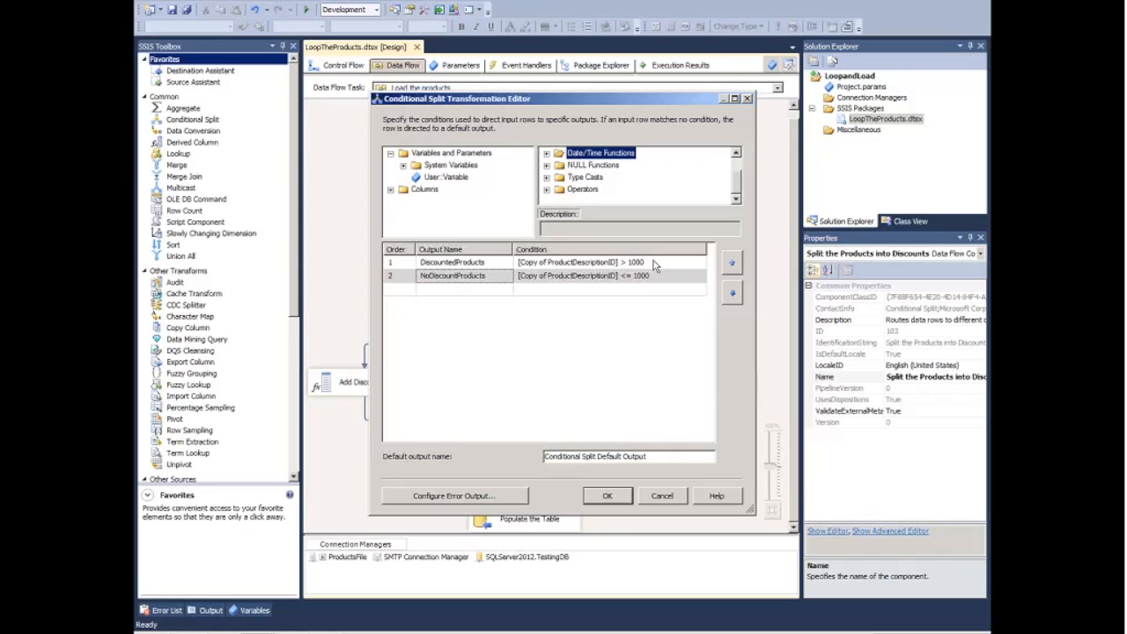
click(662, 496)
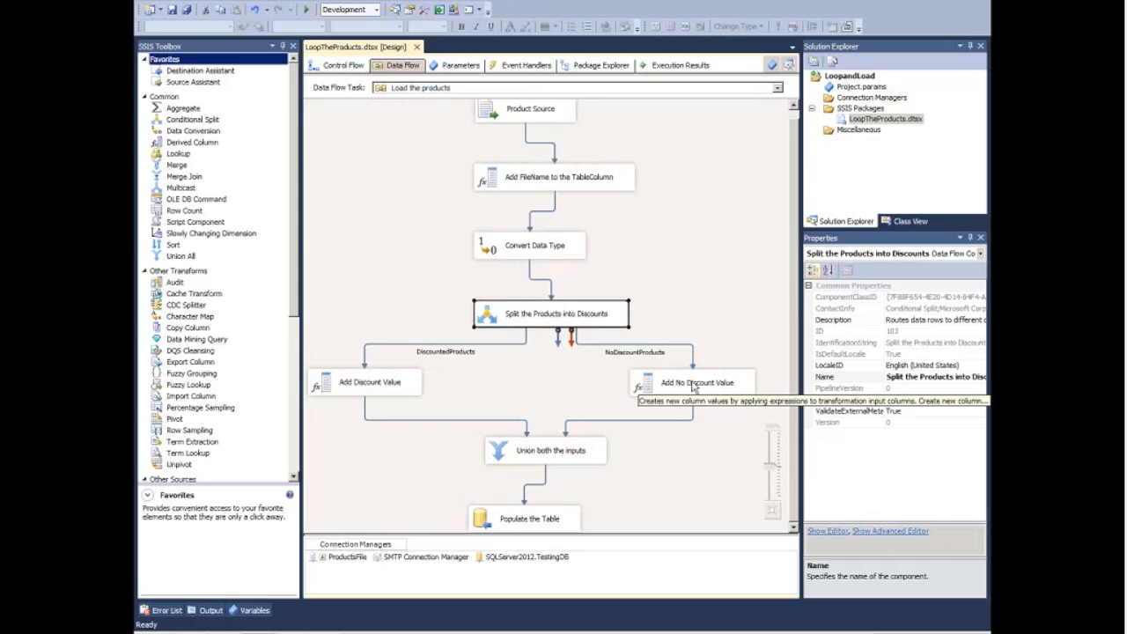
- Examine the DiscountType expressions in the Add Discount Value and Add No Discount Value derived columns, cancelling both editors
click(524, 387)
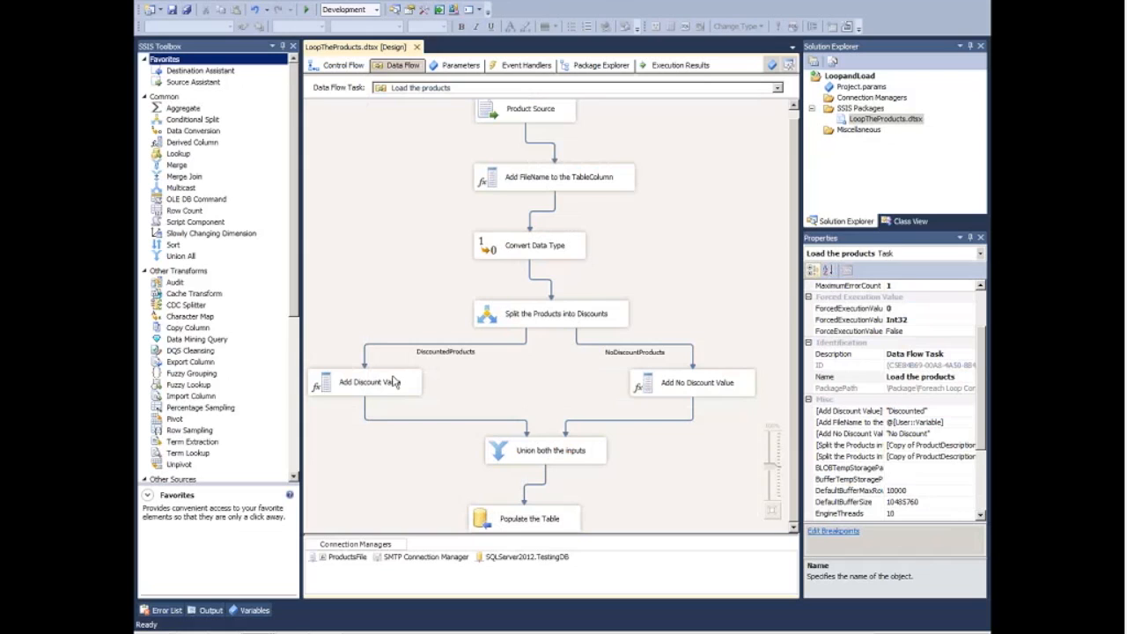
double_click(393, 381)
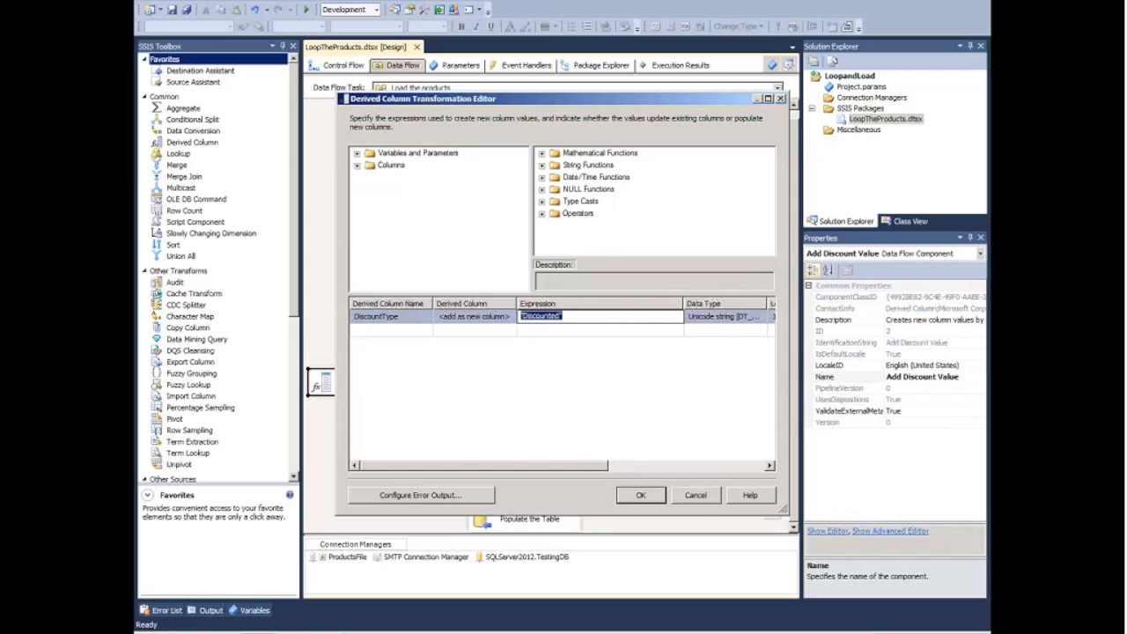
click(696, 495)
click(692, 392)
double_click(691, 396)
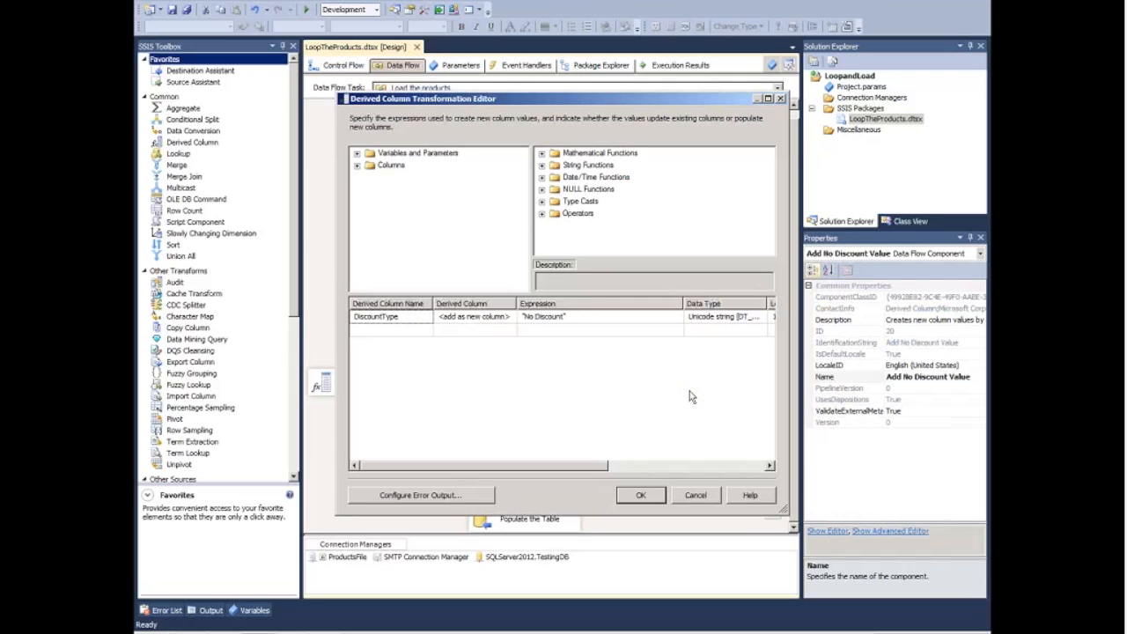
click(541, 315)
click(696, 495)
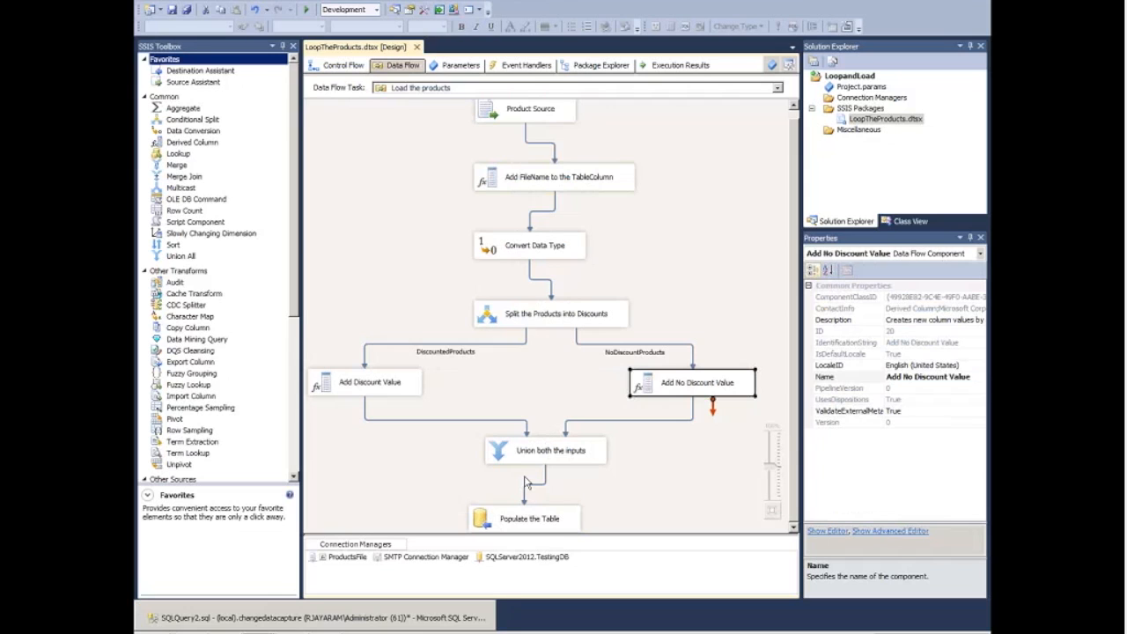
- Open the editor of the Populate the Table destination and cancel it without changes
click(541, 524)
double_click(542, 521)
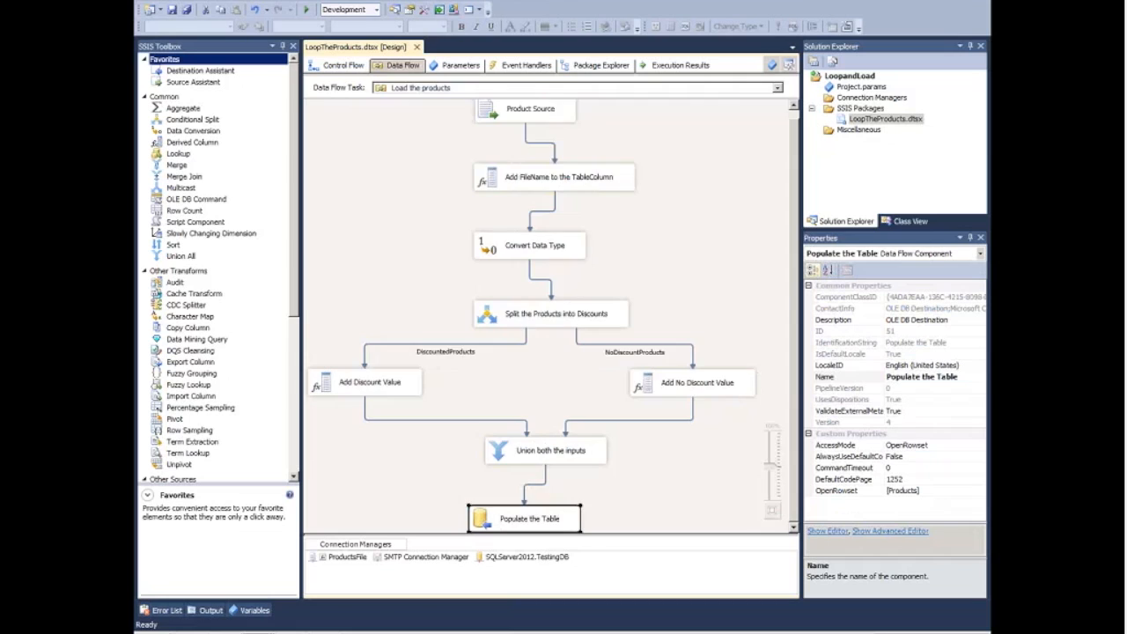
click(685, 498)
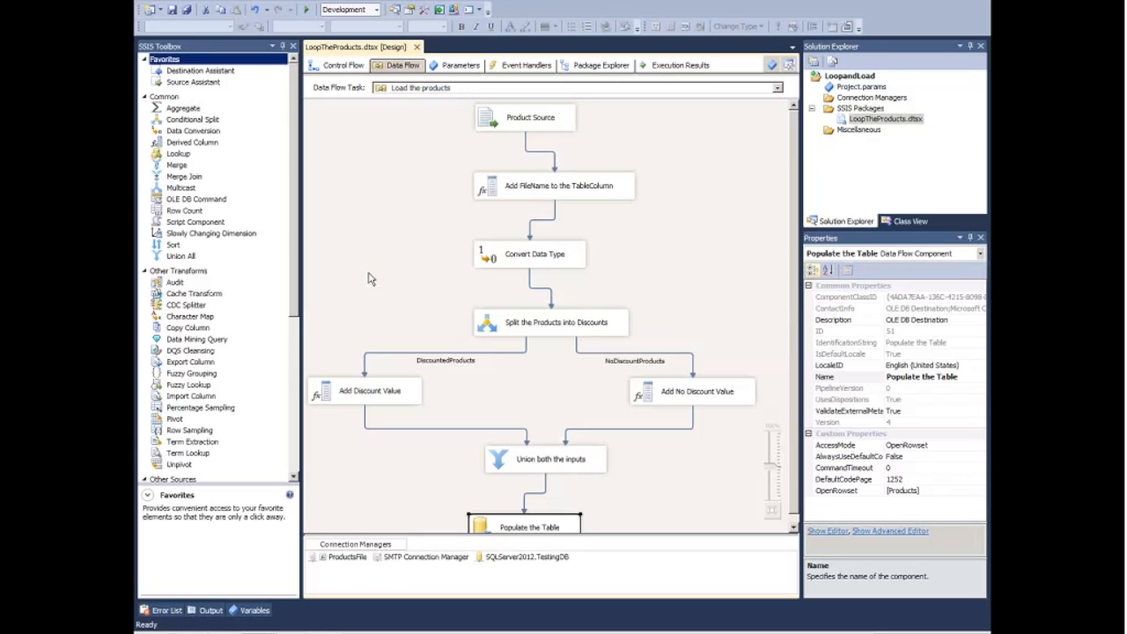
- Review the whole Load the products data flow from Product Source through the split and union to the destination
click(715, 180)
scroll(681, 296, down, 1)
scroll(681, 296, up, 1)
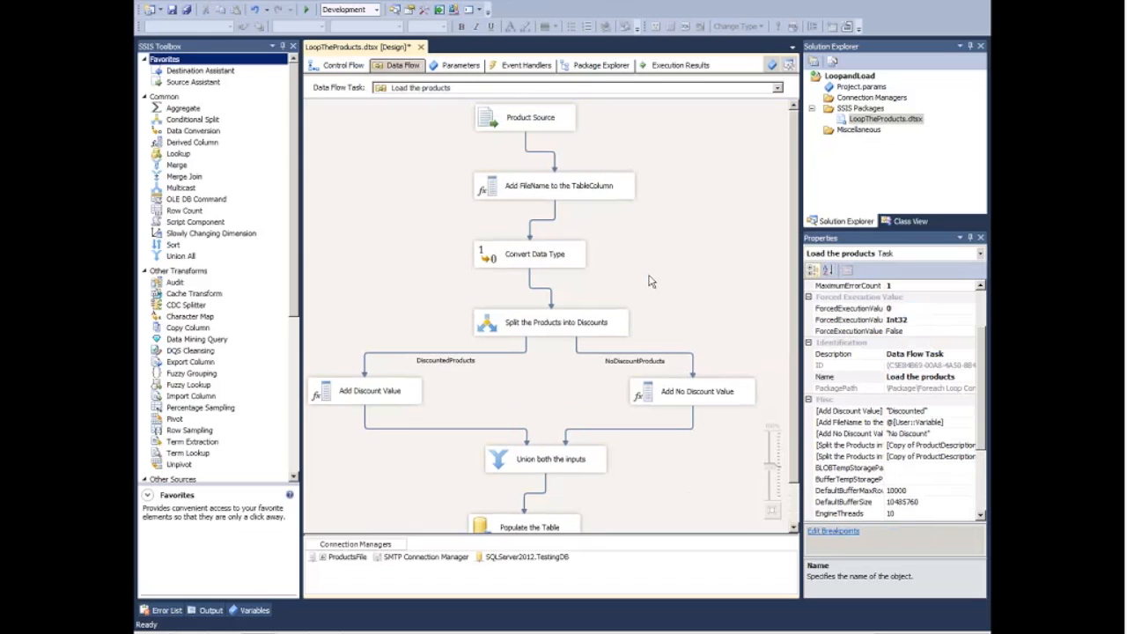
scroll(549, 273, down, 2)
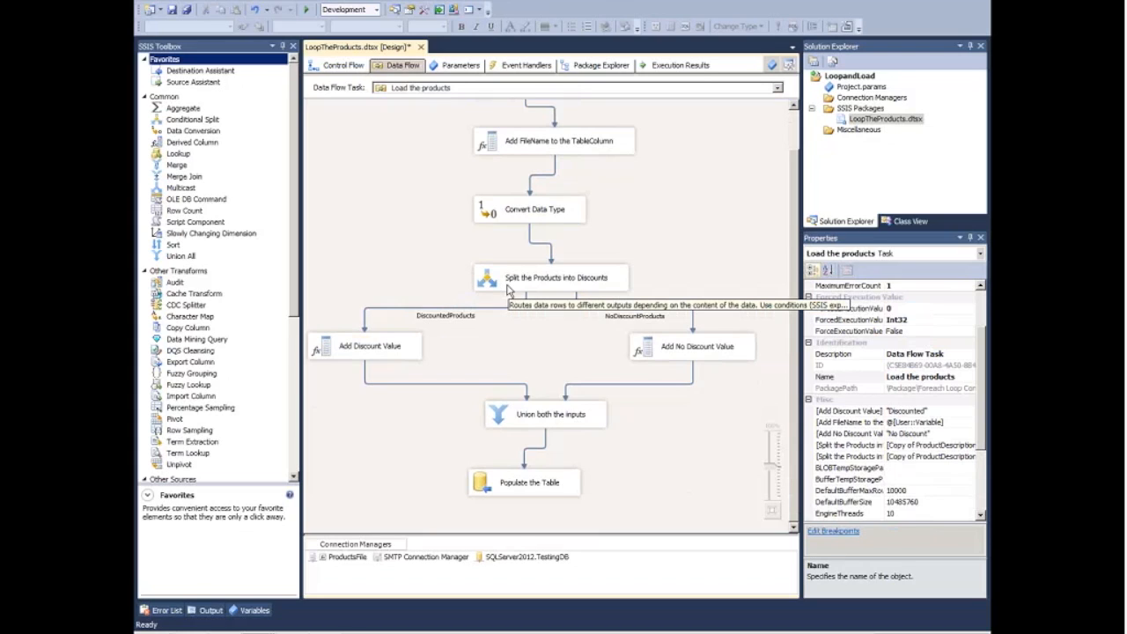
scroll(519, 278, up, 2)
click(529, 118)
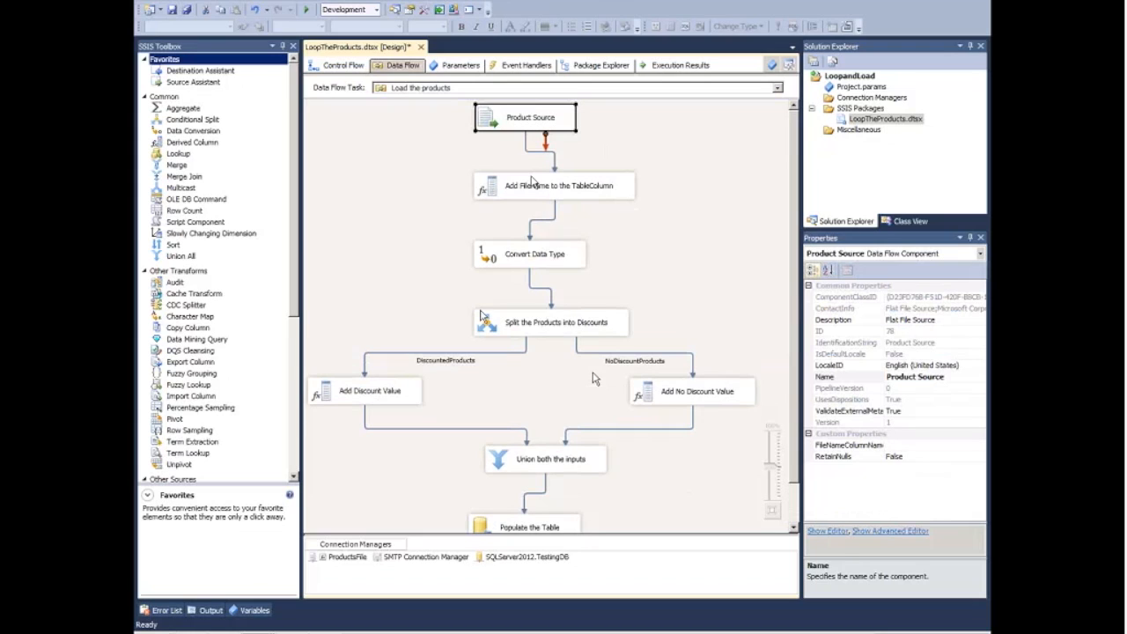
scroll(523, 399, down, 1)
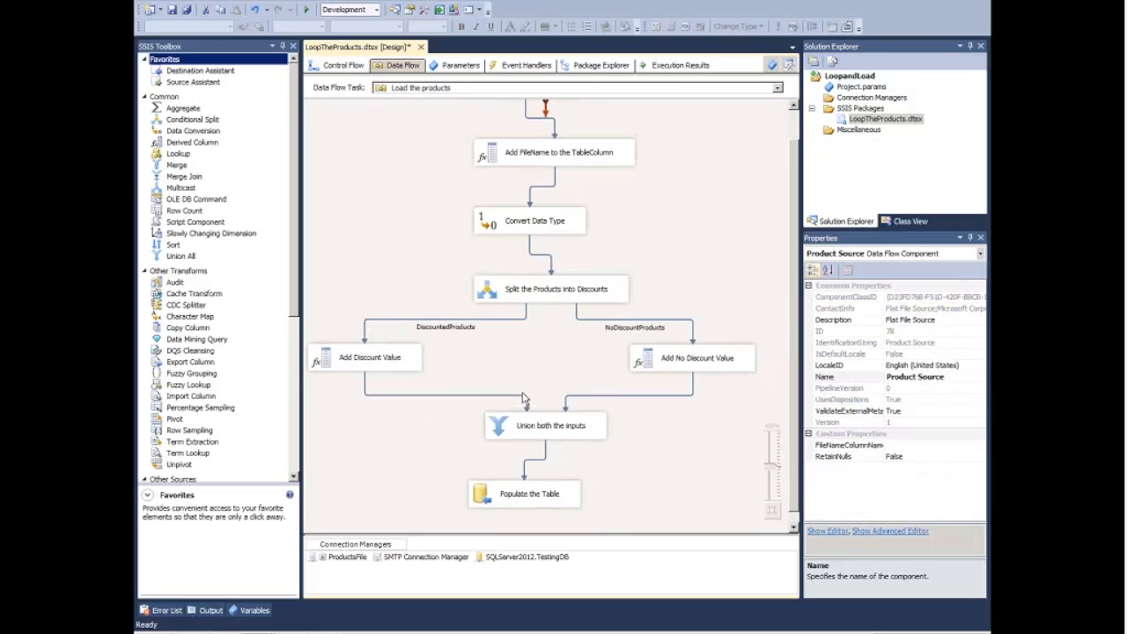
scroll(523, 399, down, 1)
- Examine the connection manager, data access mode and target table of the Populate the Table destination, and cancel its editor
click(550, 491)
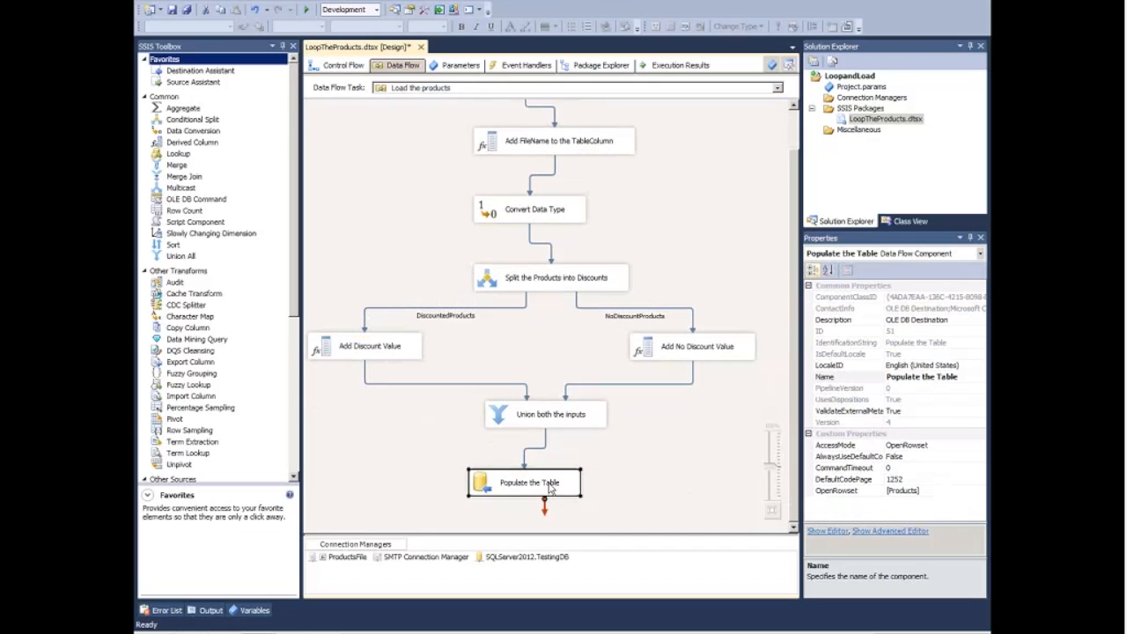
double_click(551, 487)
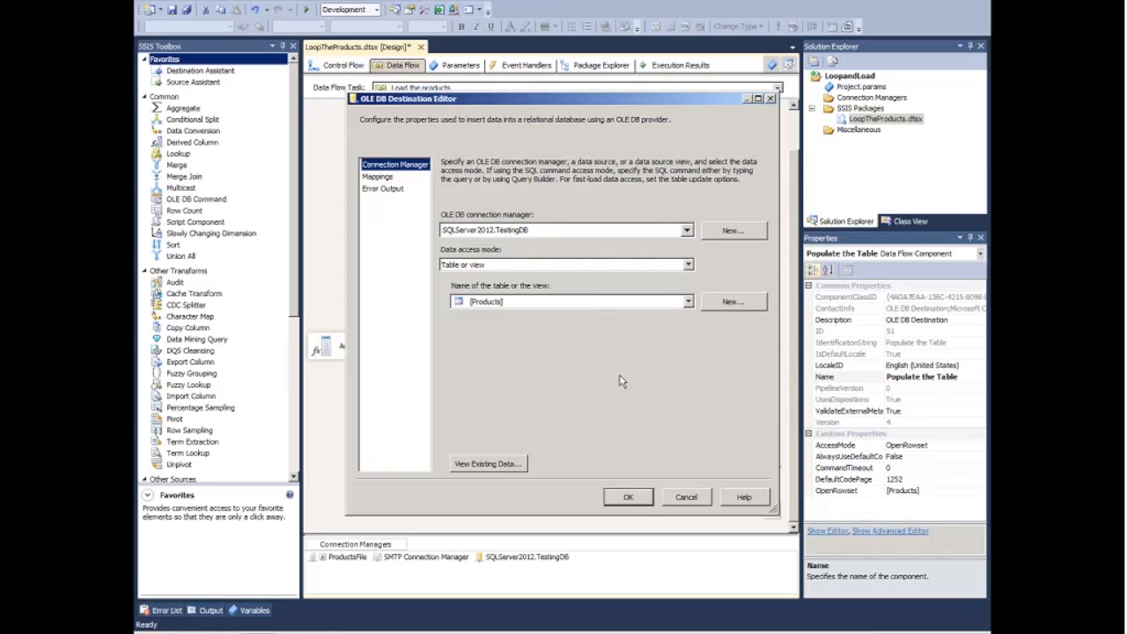
click(691, 500)
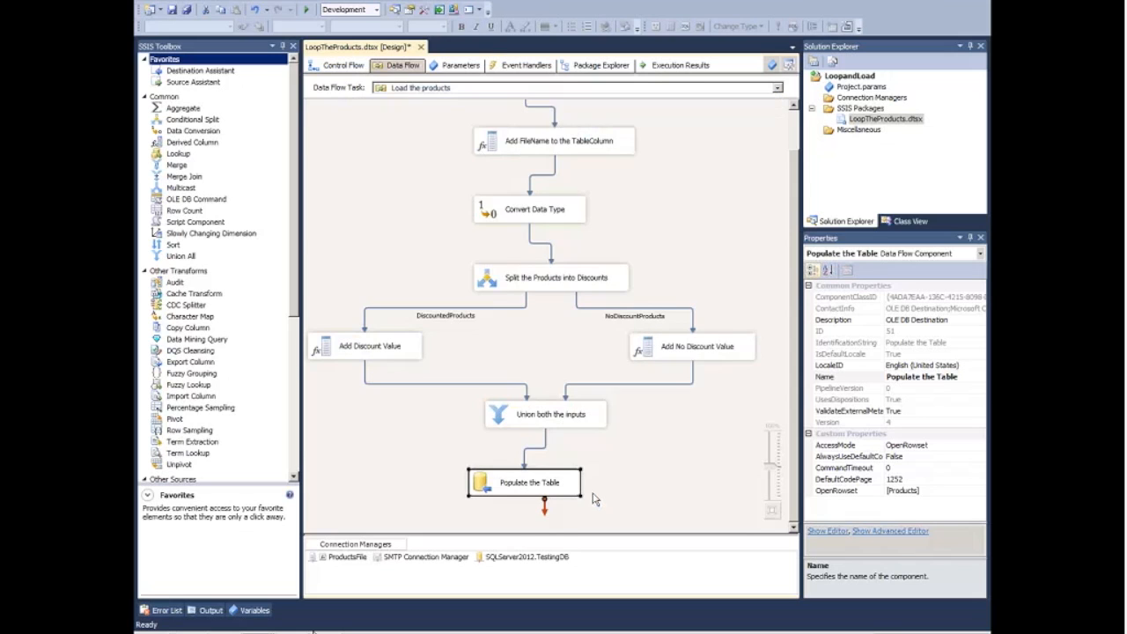
- Switch to SQL Server Management Studio and open a new query window for the TestingDB database
key(alt+Tab)
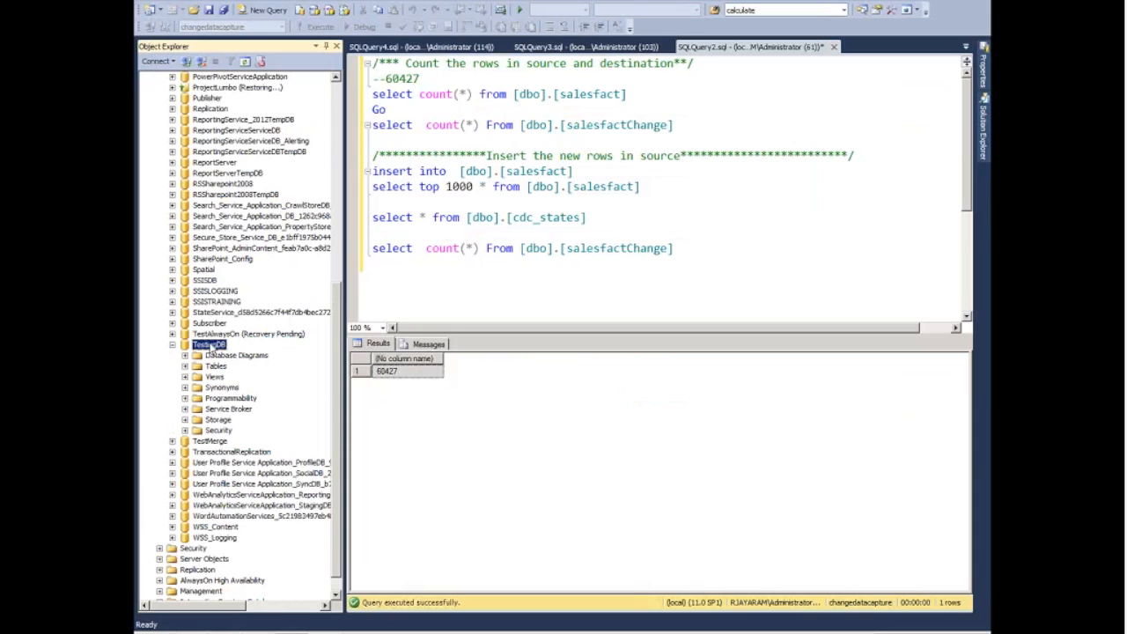
right_click(228, 346)
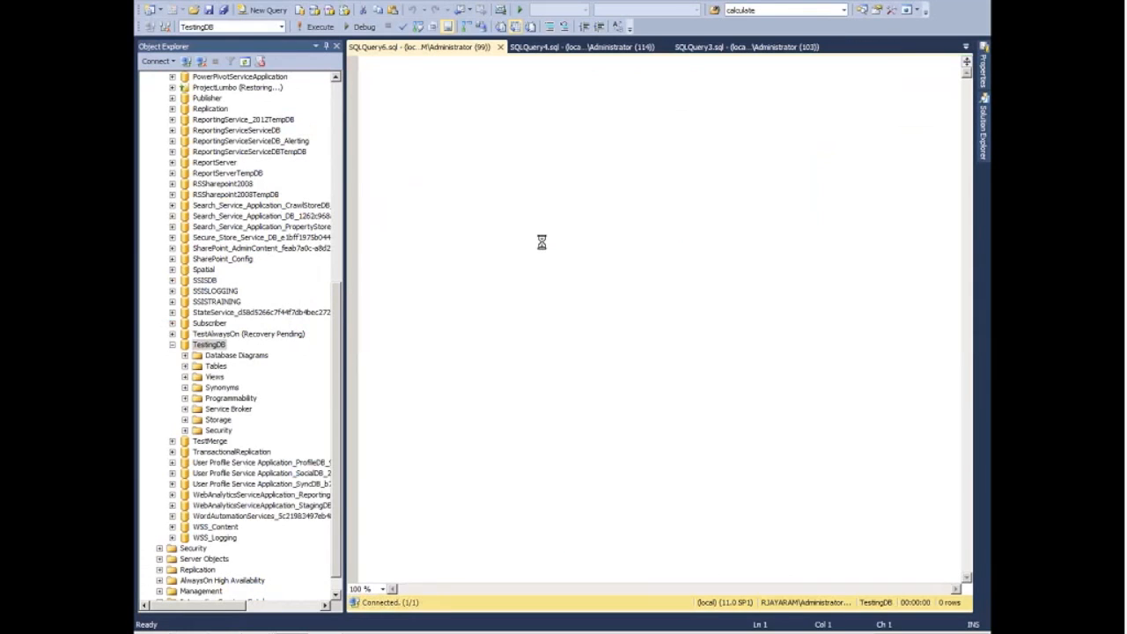
- Run "select * from products" in the TestingDB query window and auto-hide the Object Explorer to widen the results
text(sel)
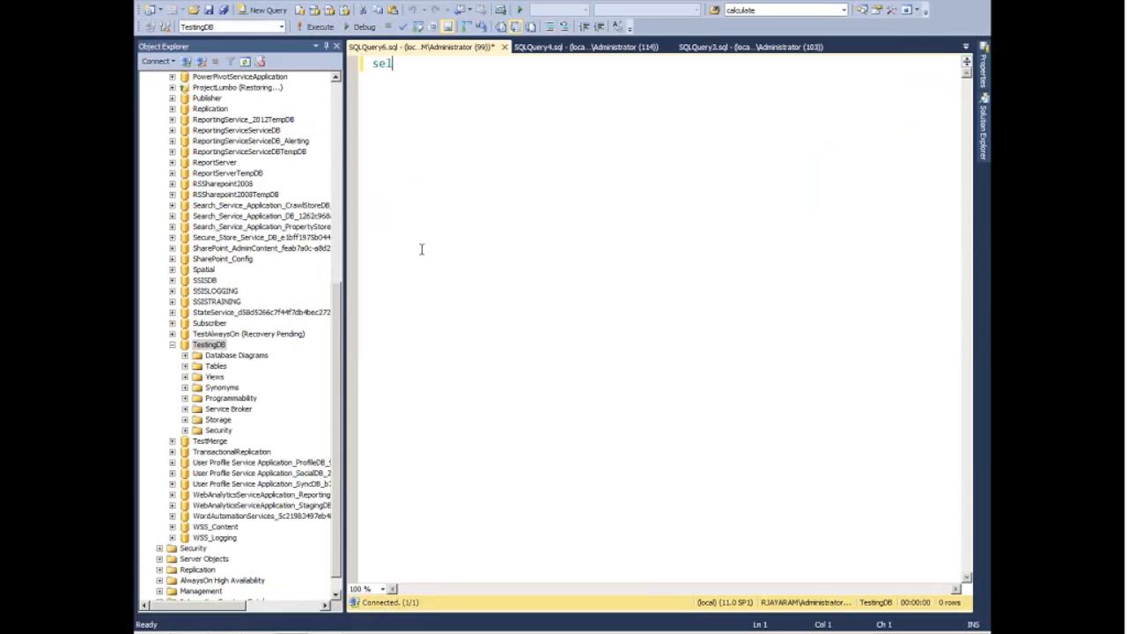
text(ect * from products)
key(F5)
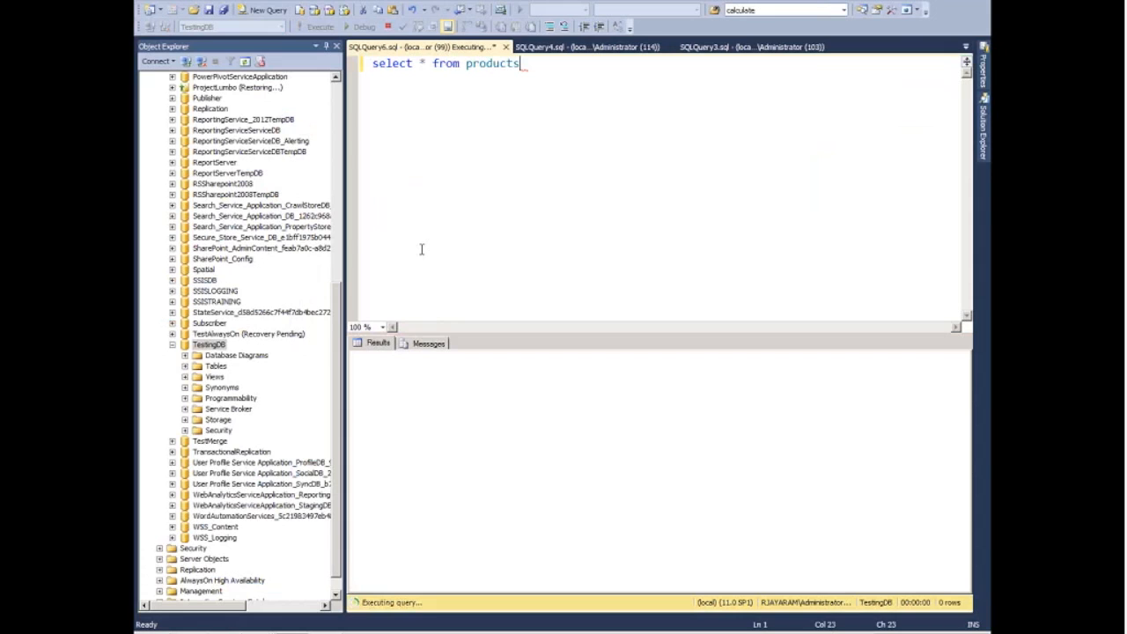
click(429, 386)
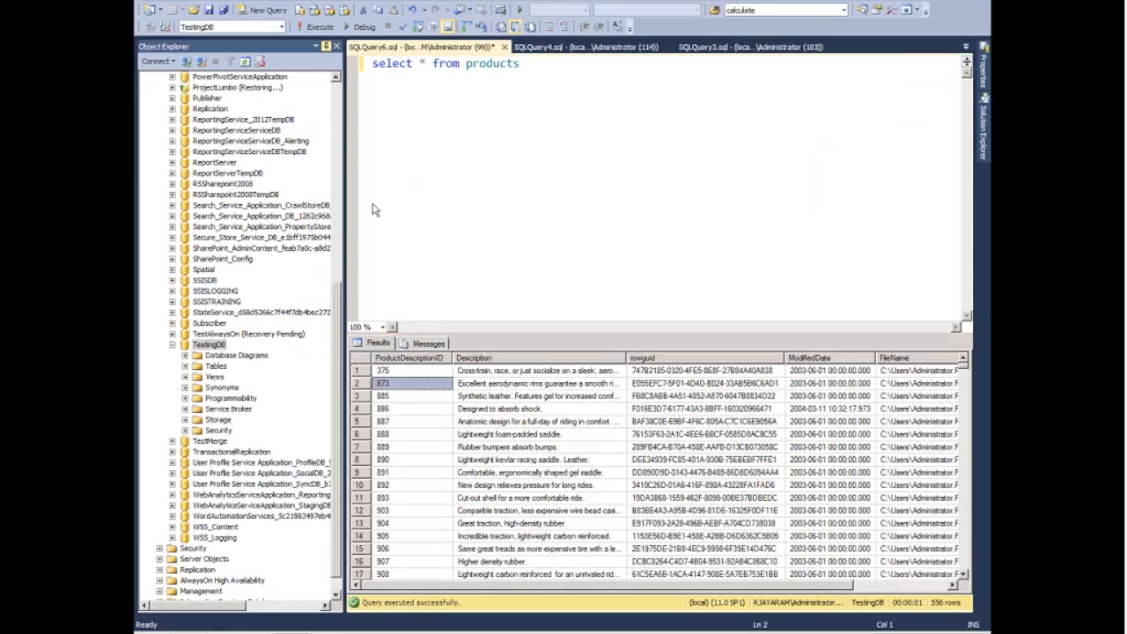
key(alt+F5)
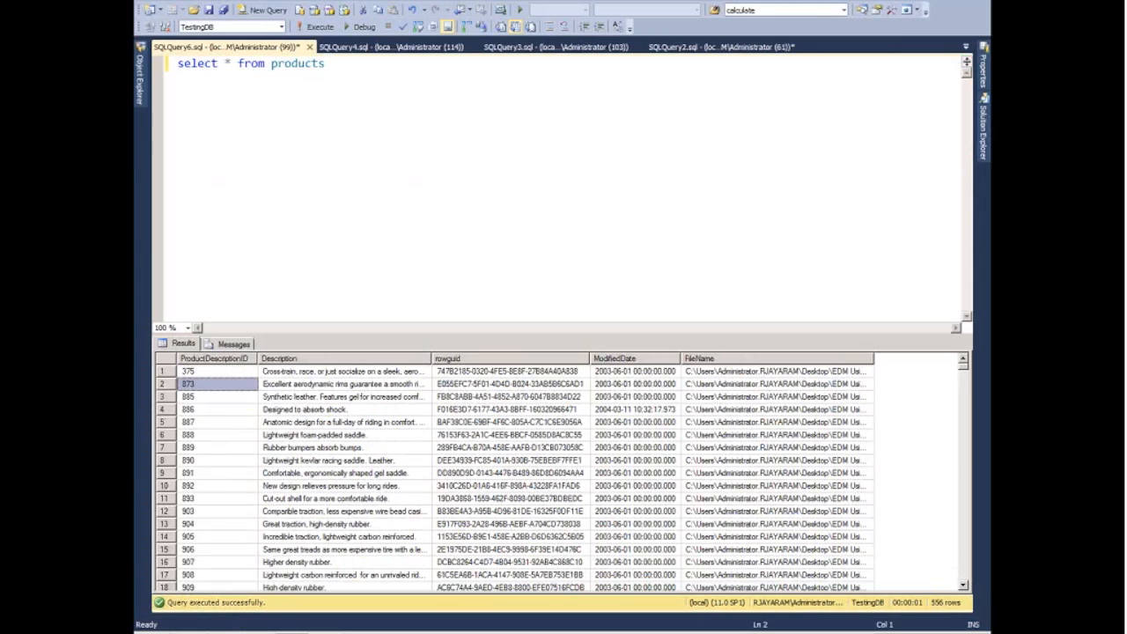
- Look through the first product rows in the query results, including their FileName values
click(236, 373)
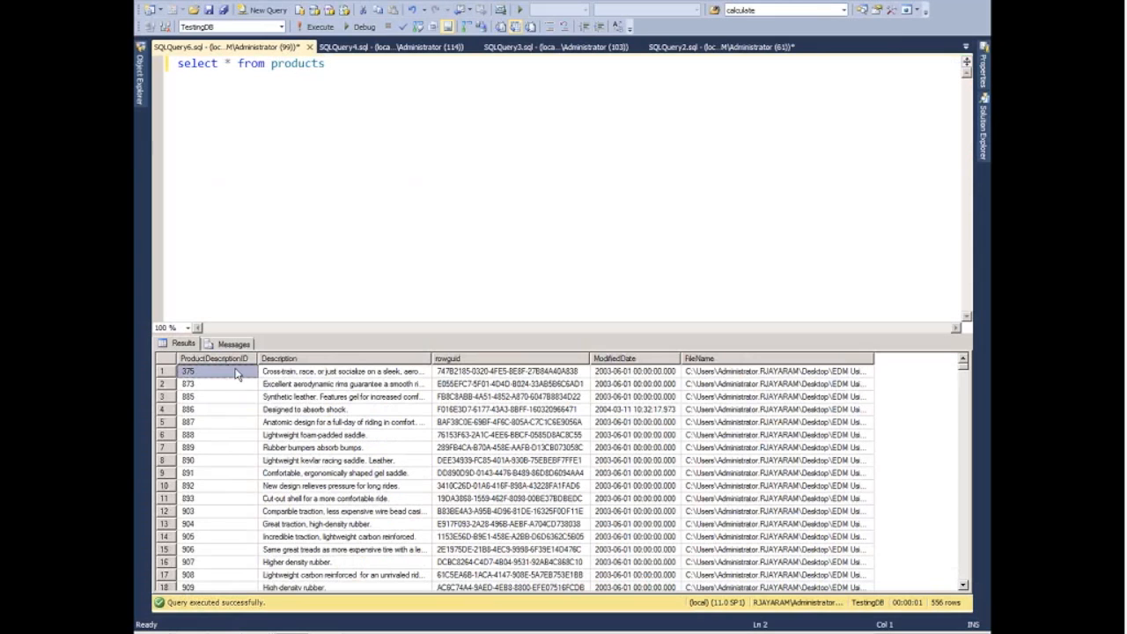
scroll(247, 434, down, 7)
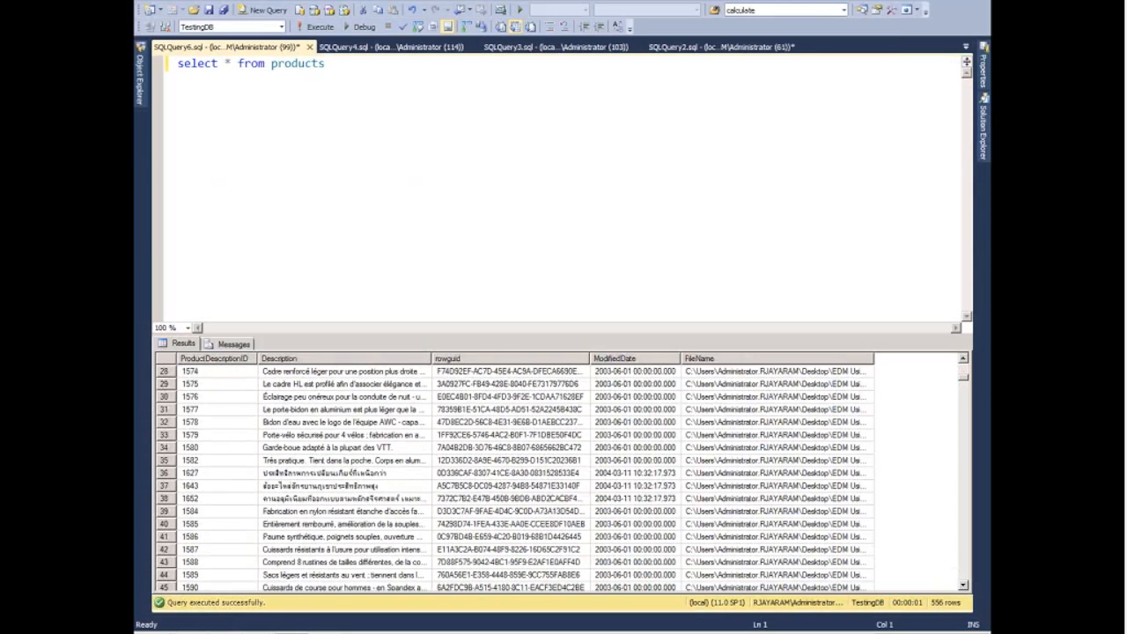
scroll(246, 434, up, 1)
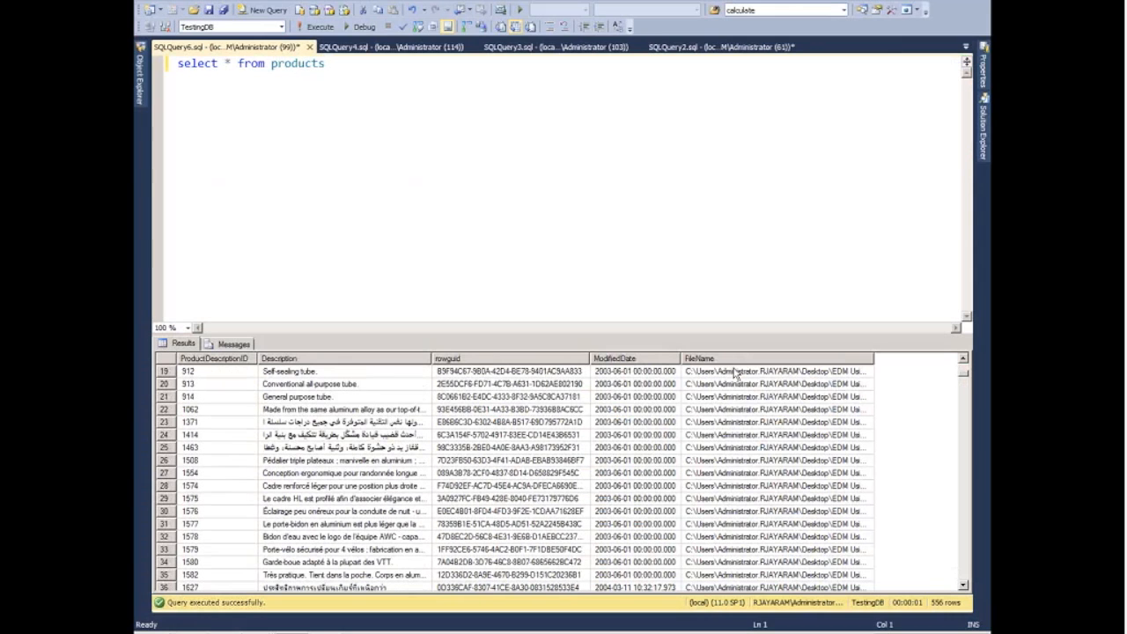
click(735, 371)
scroll(770, 414, up, 6)
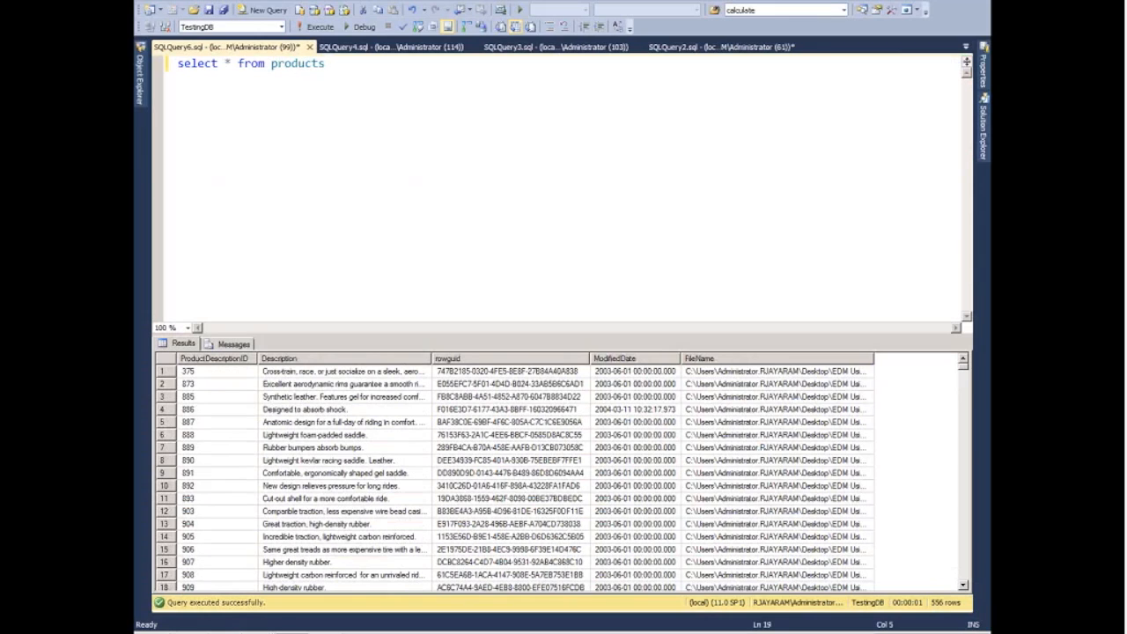
- Widen the FileName column to fit its contents and examine the full source file paths of the first rows
double_click(874, 359)
drag(871, 371, 868, 407)
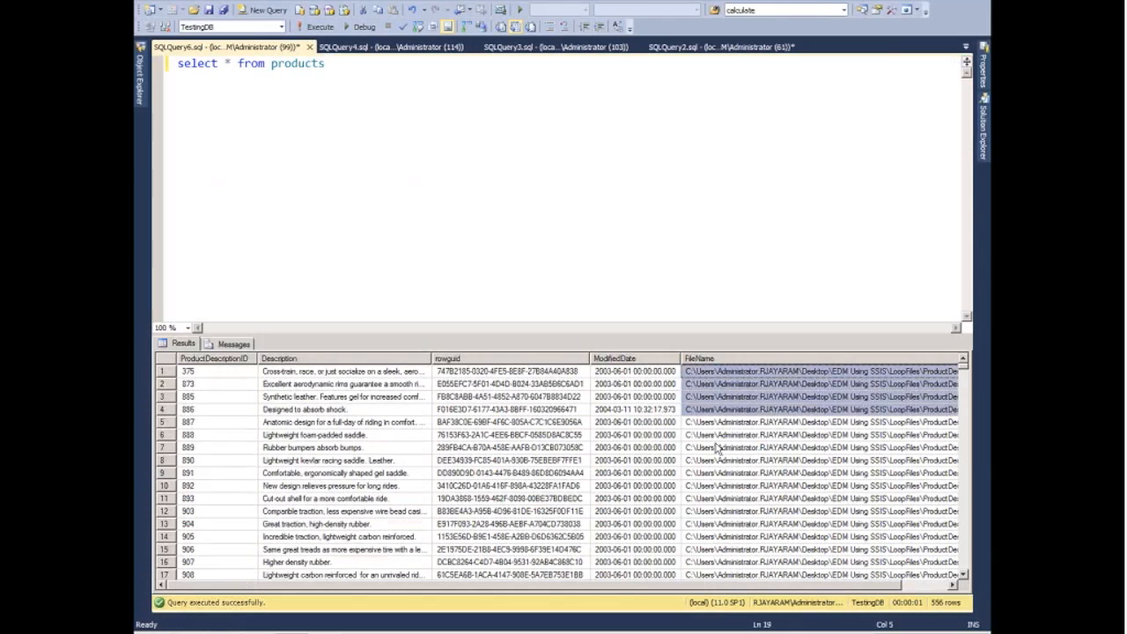
scroll(716, 447, down, 3)
scroll(715, 447, down, 8)
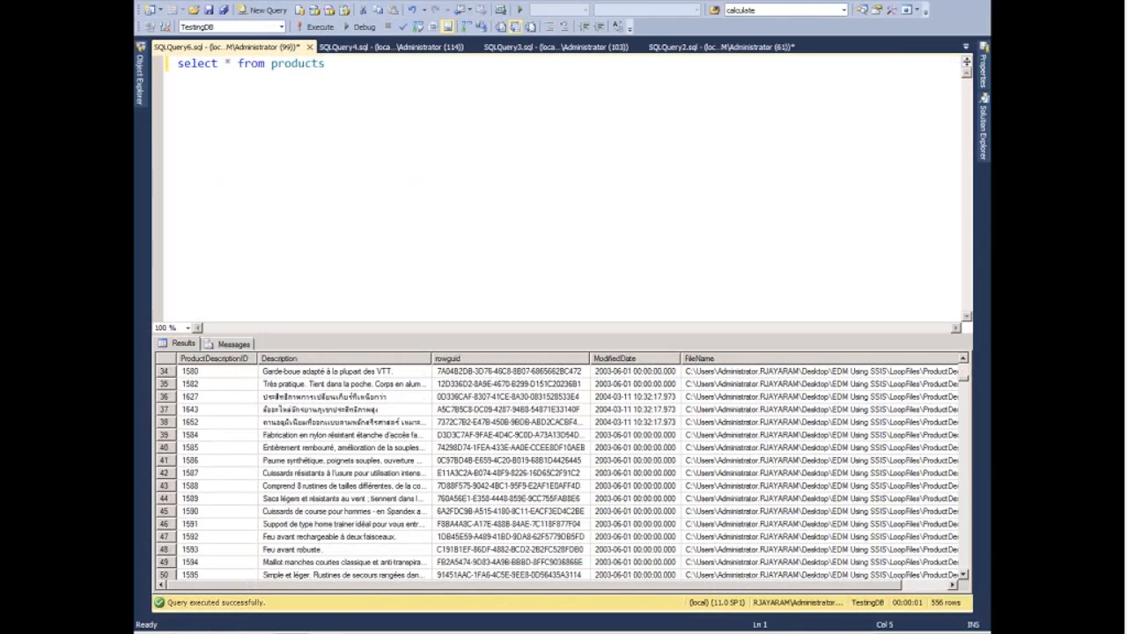
scroll(716, 448, up, 11)
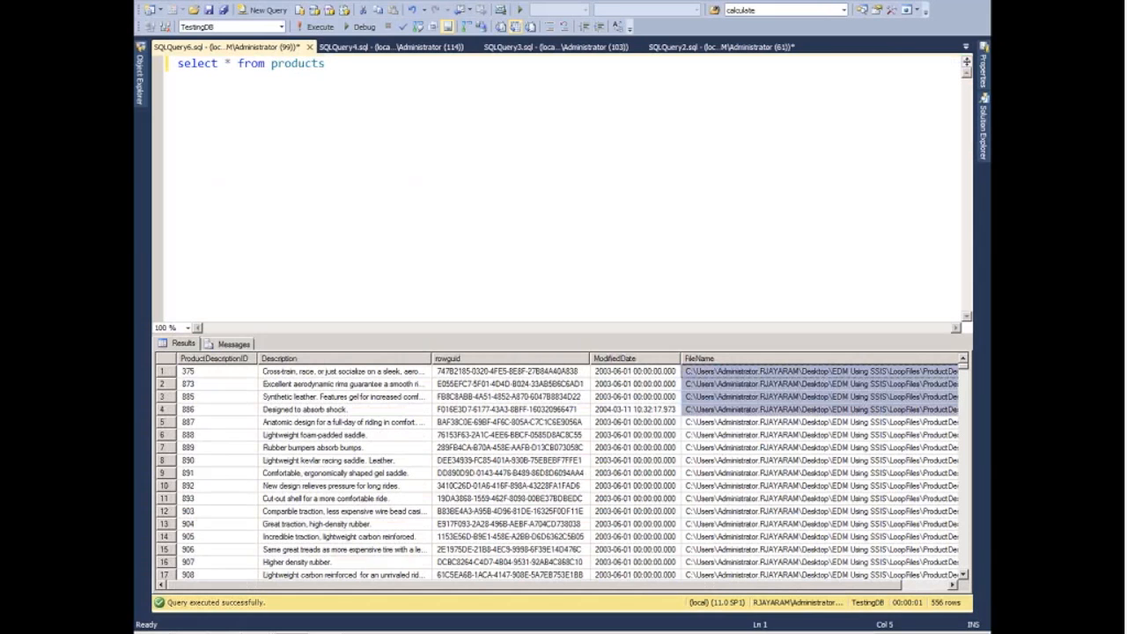
drag(716, 585, 765, 586)
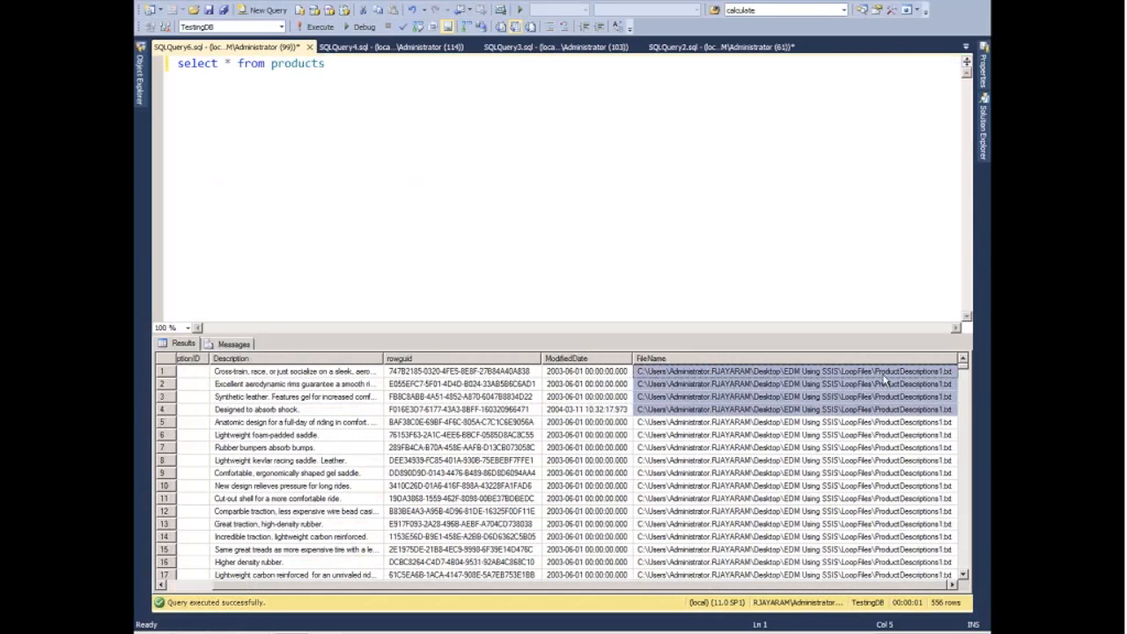
click(942, 373)
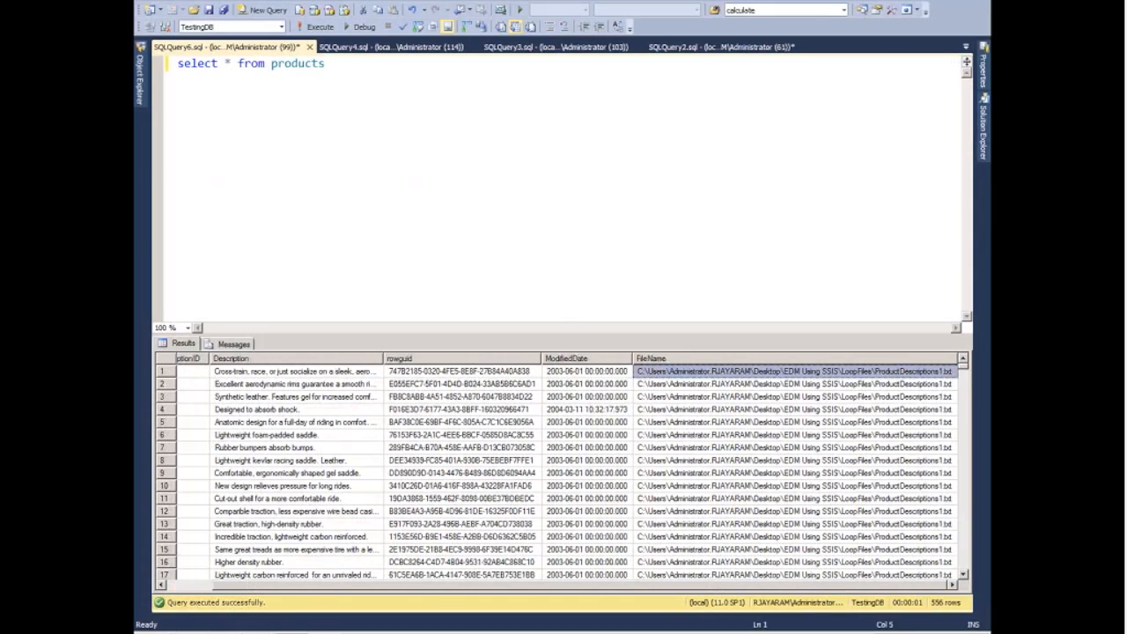
drag(421, 584, 371, 585)
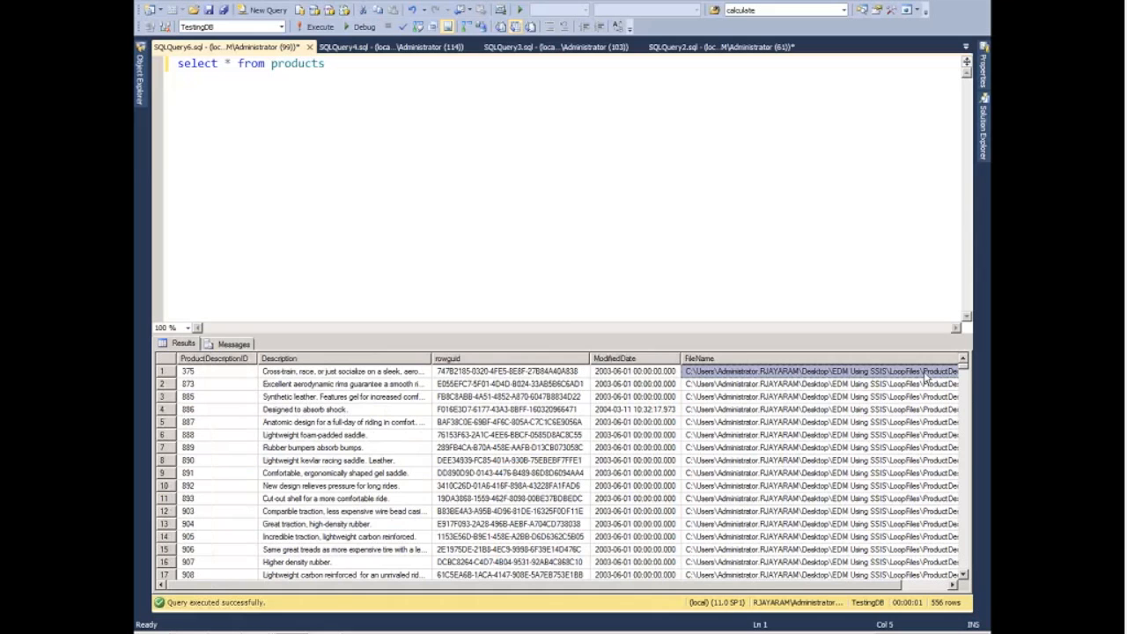
- Look through all the loaded product rows down to the end of the query results
scroll(793, 377, down, 5)
scroll(614, 410, down, 3)
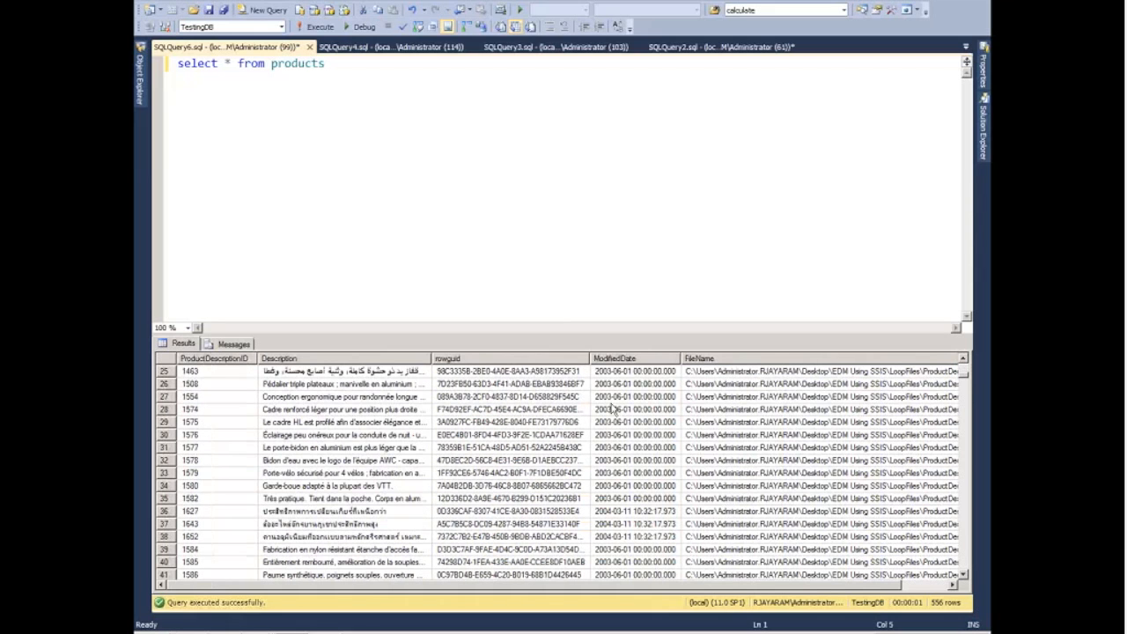
scroll(613, 410, down, 20)
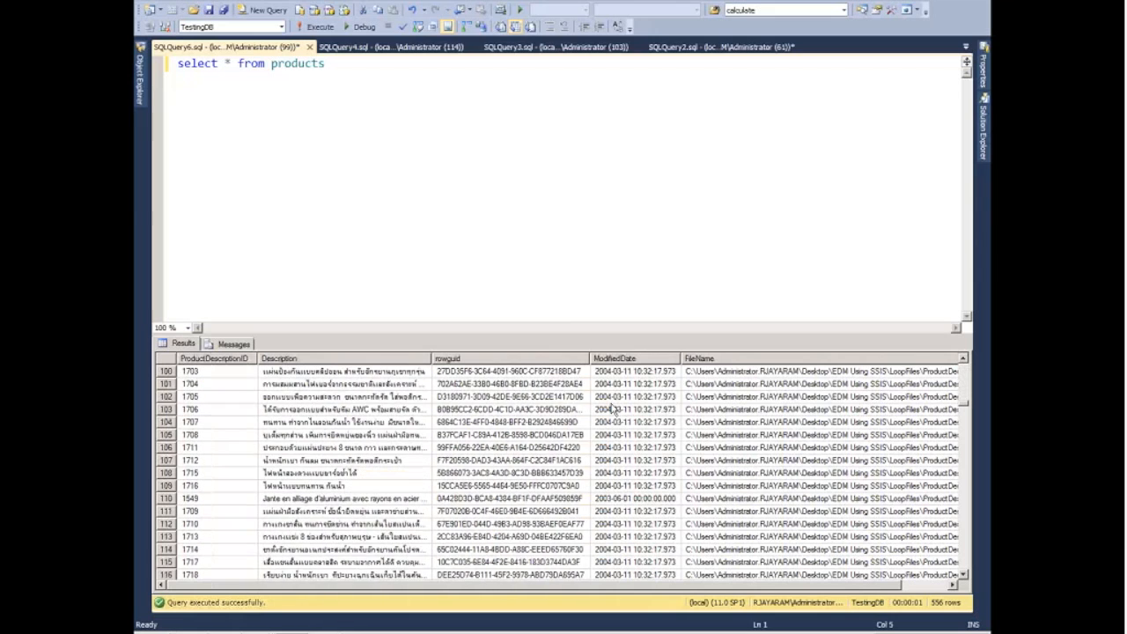
scroll(614, 410, down, 20)
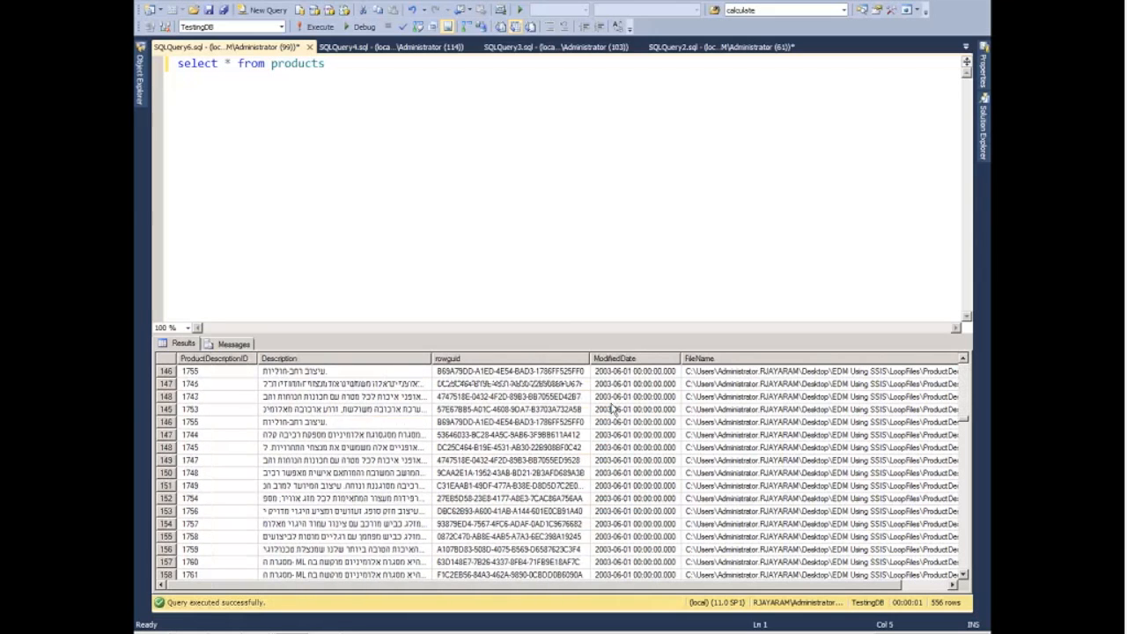
scroll(613, 414, down, 20)
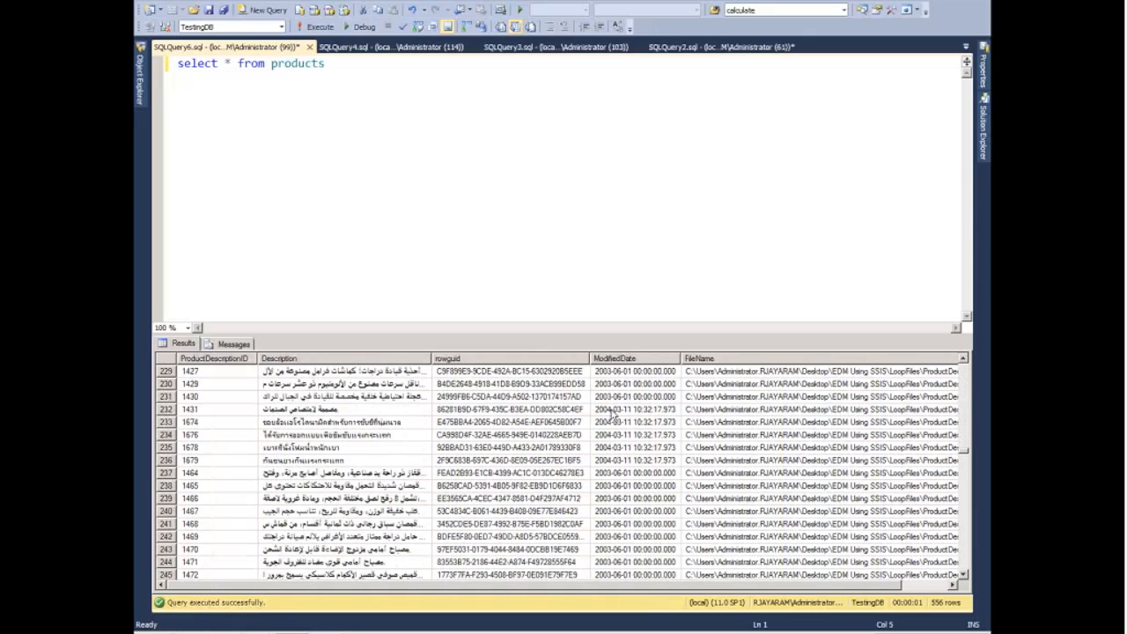
scroll(614, 414, down, 20)
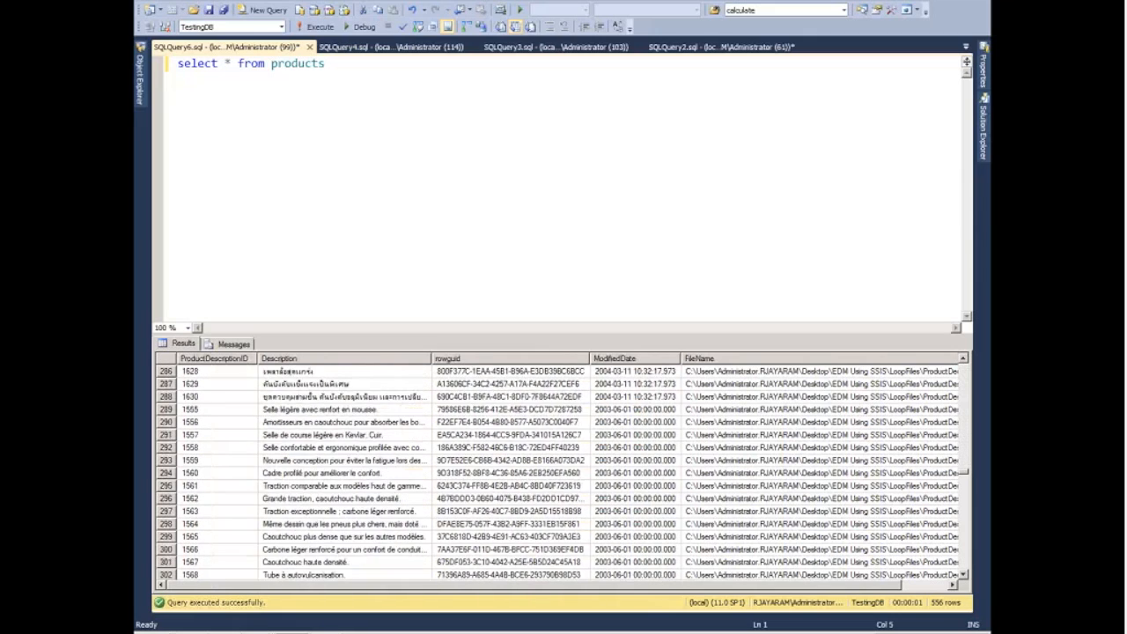
scroll(617, 424, down, 20)
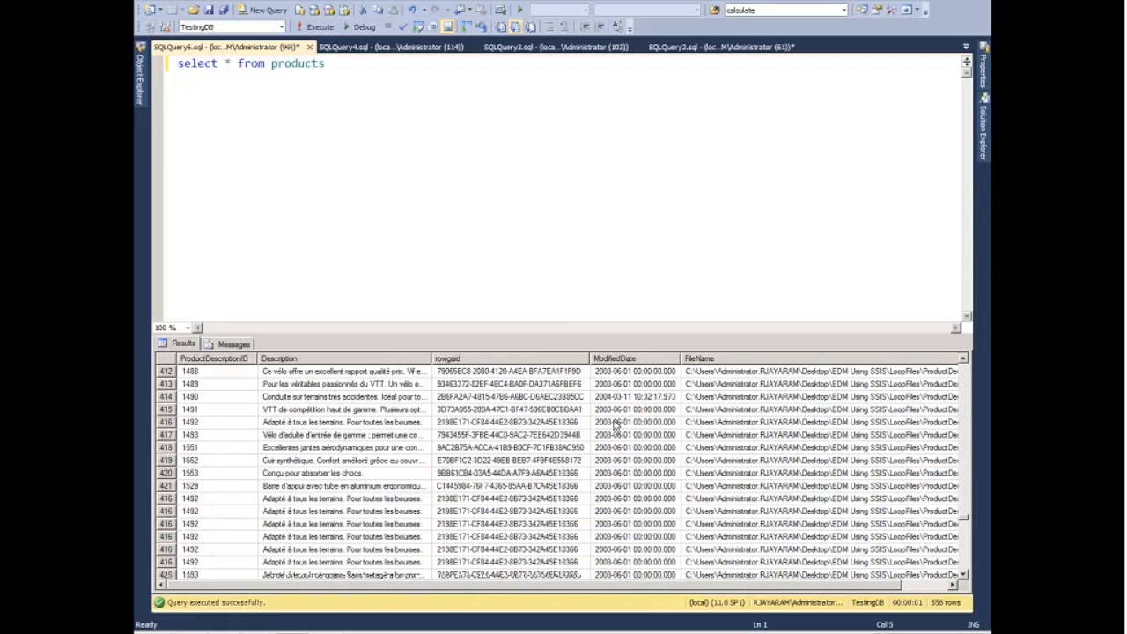
scroll(616, 426, down, 20)
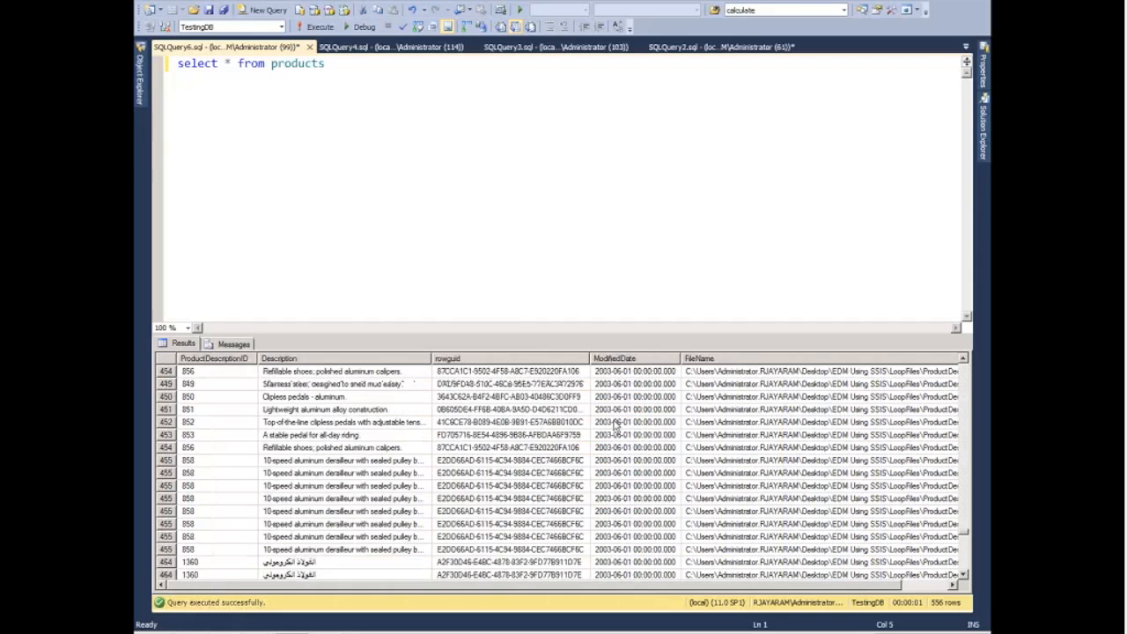
scroll(617, 426, down, 9)
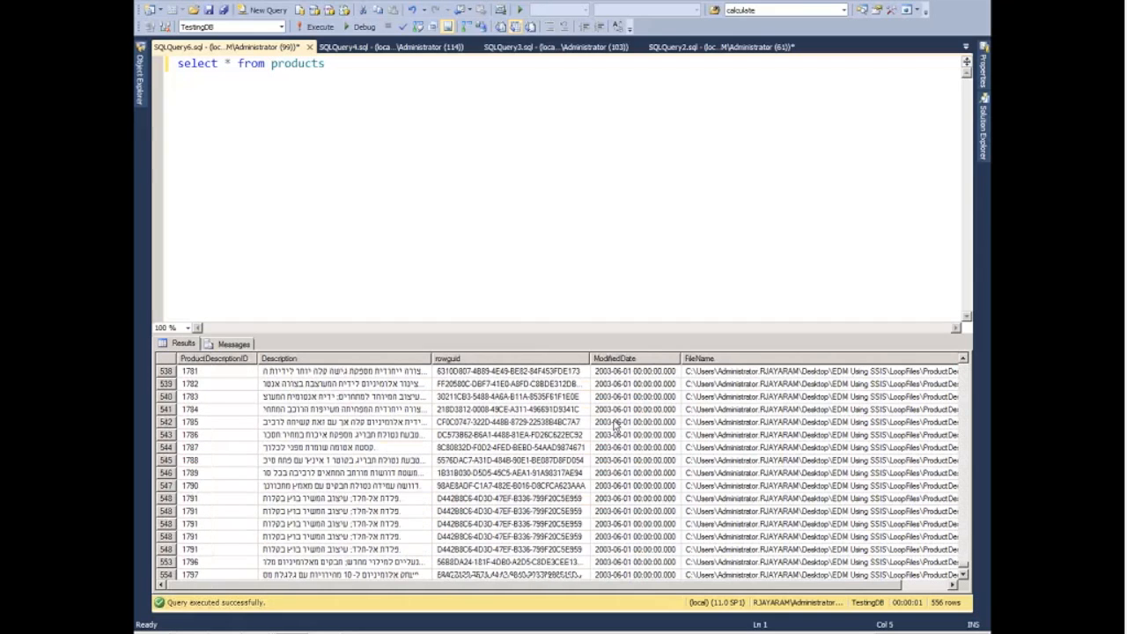
- Switch to the LoopandLoad project in Visual Studio and show the control flow of the LoopTheProducts package
mouse_move(244, 621)
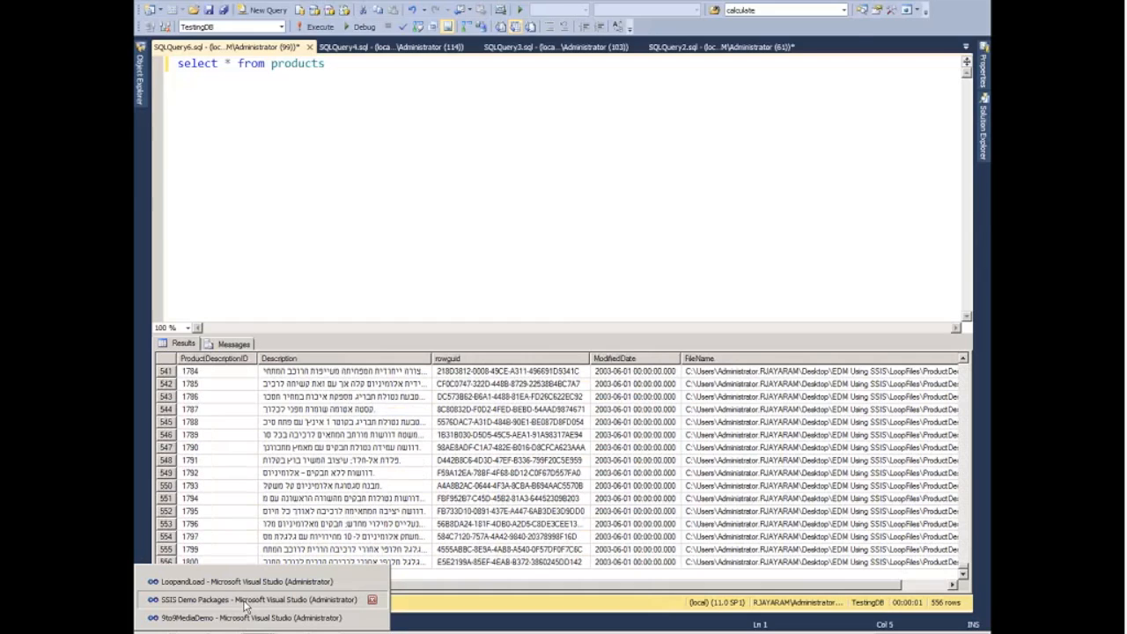
click(246, 601)
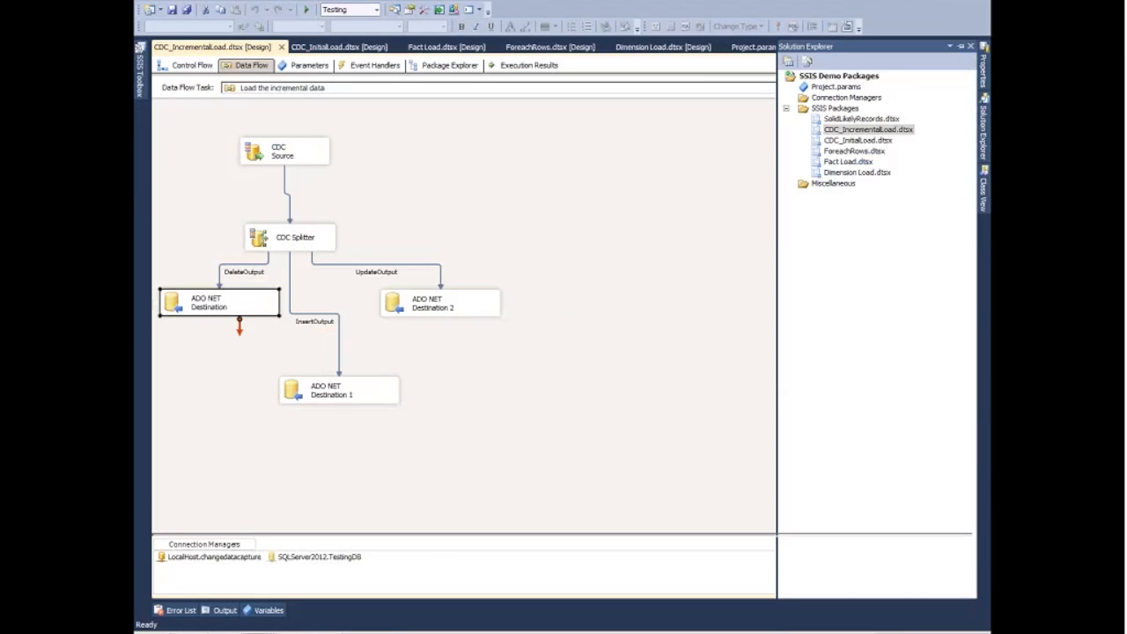
mouse_move(244, 621)
click(335, 585)
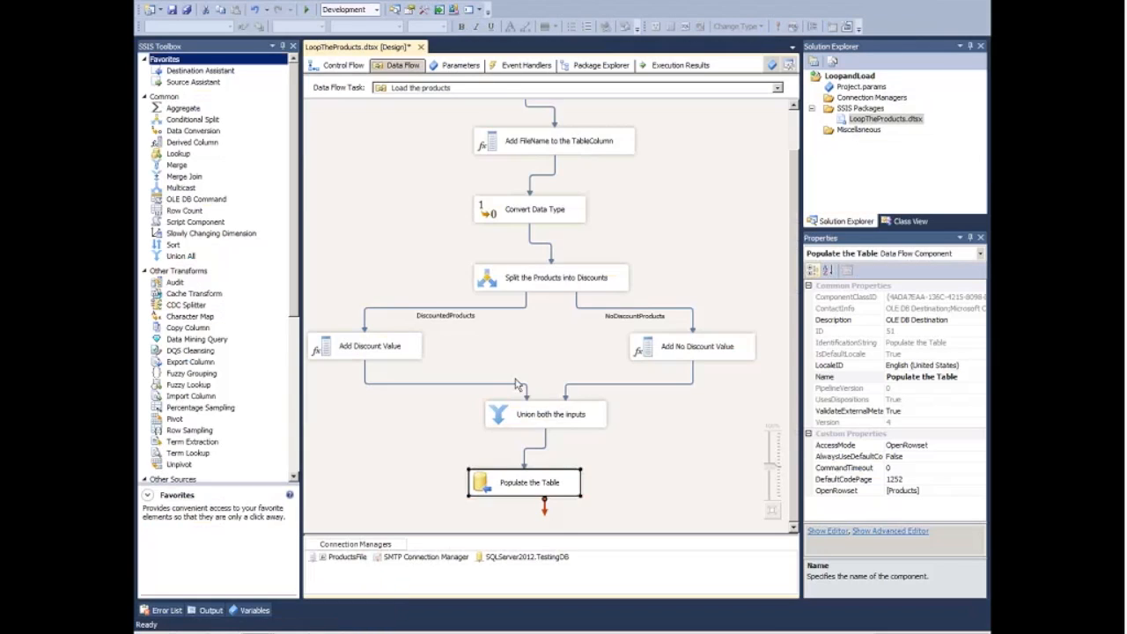
click(344, 67)
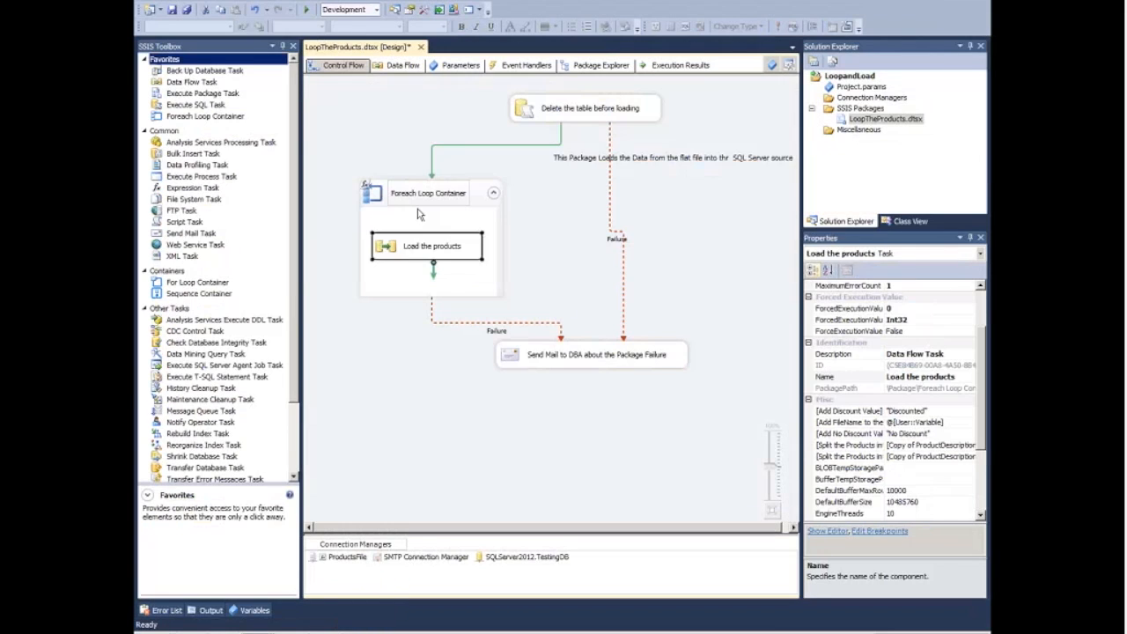
- Compare the control flow tasks in the toolbox with the data flow transformations, reading the OLE DB Command and Sort descriptions
click(321, 210)
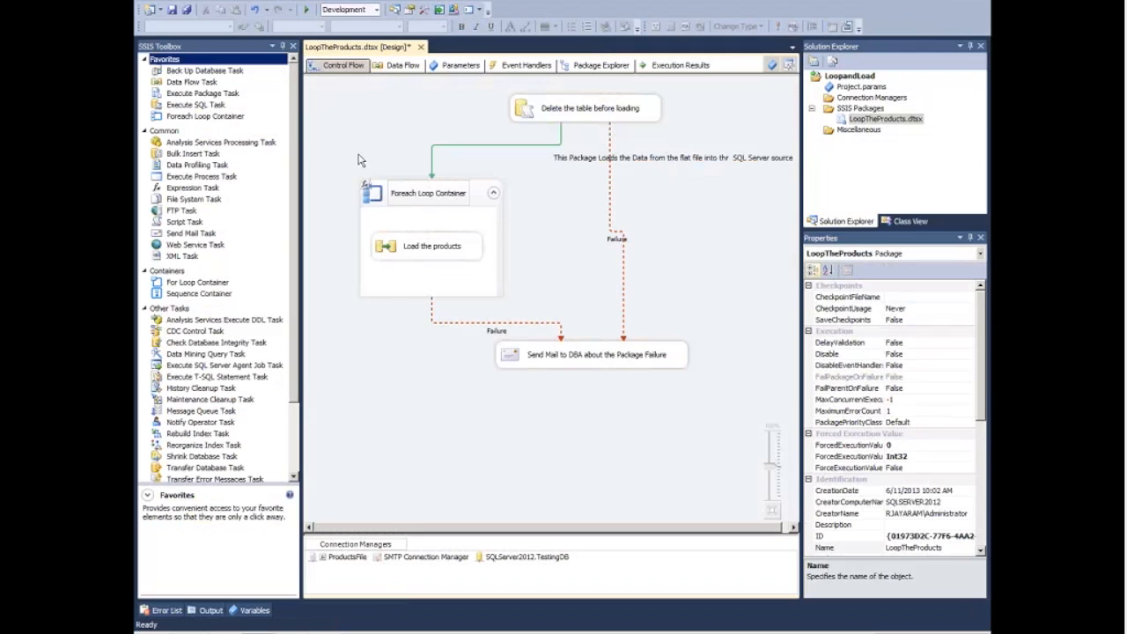
click(220, 141)
click(400, 66)
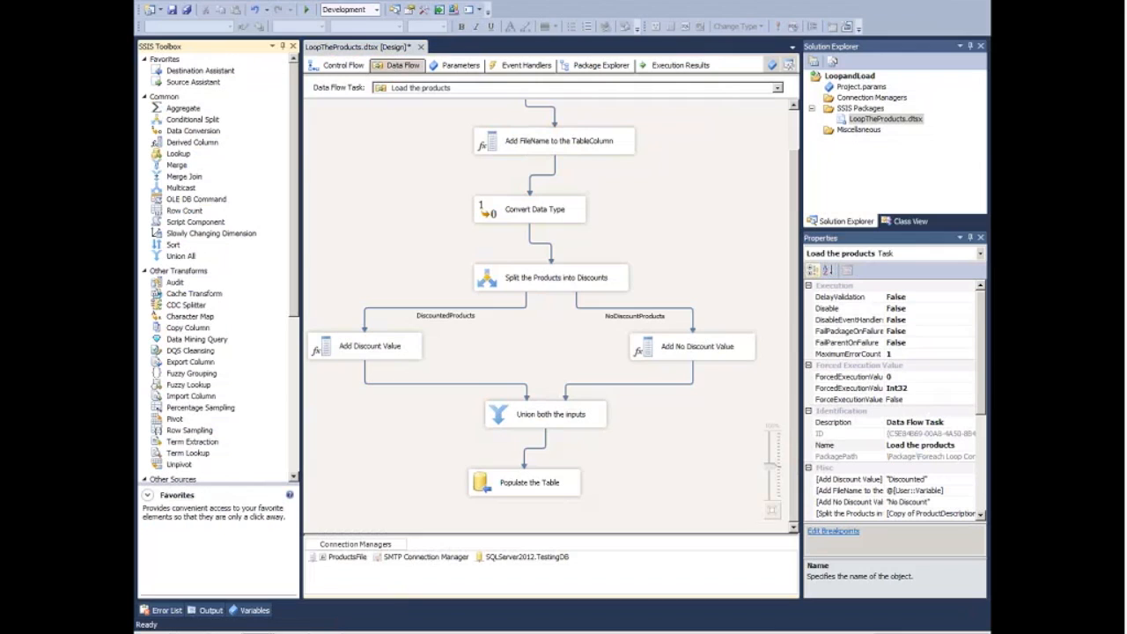
click(195, 199)
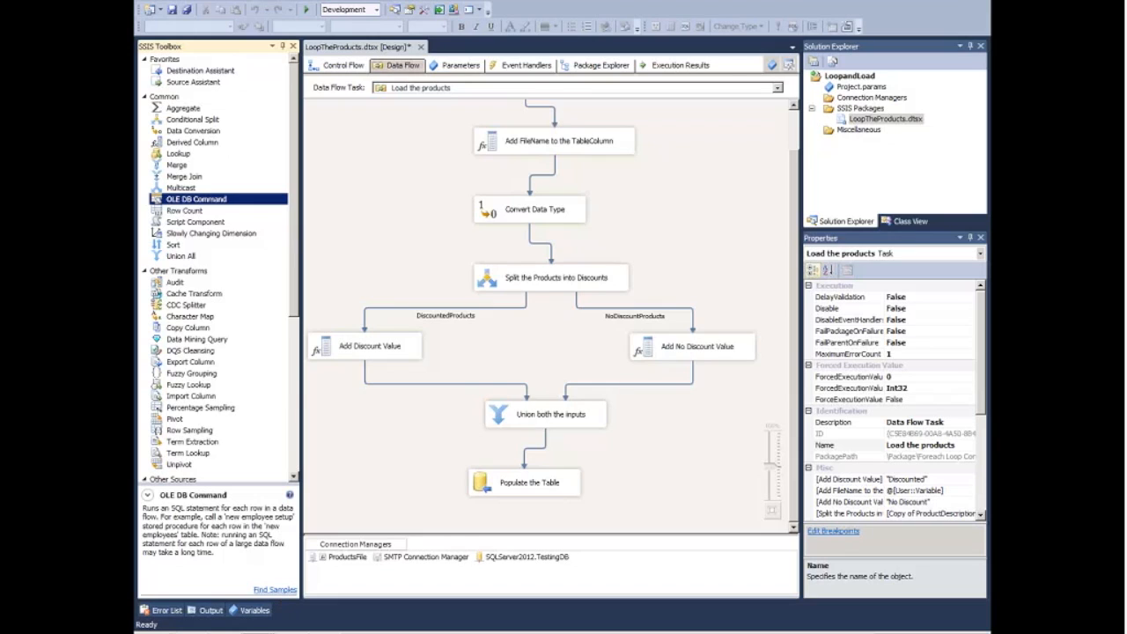
click(214, 246)
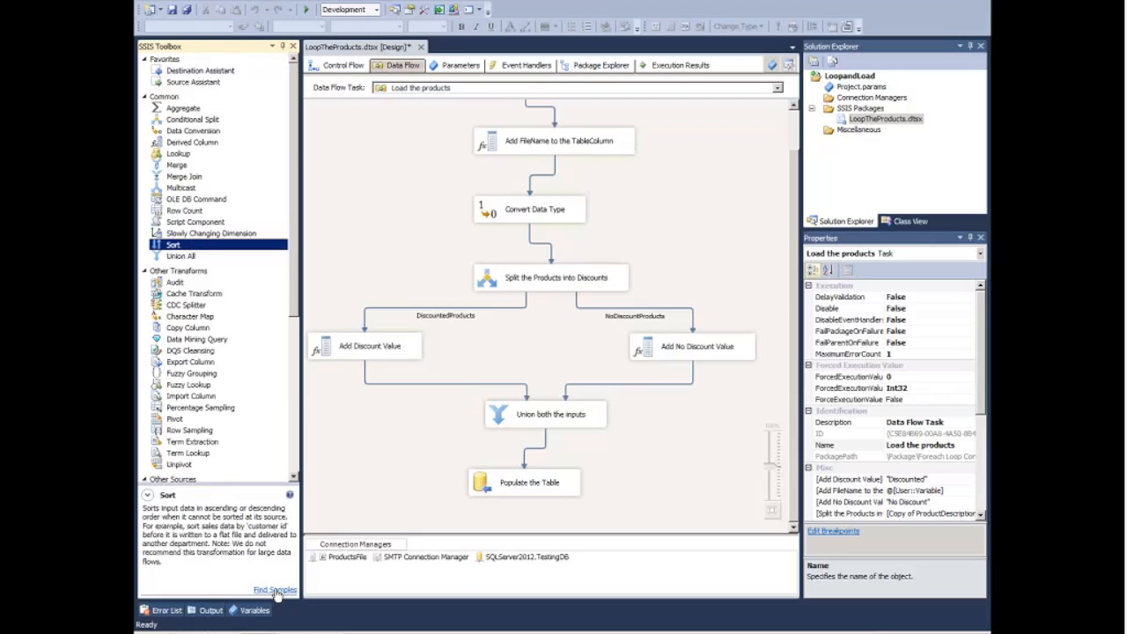
- Return to the control flow and examine the LoopTheProducts package's properties through the security, transaction and version settings
click(432, 224)
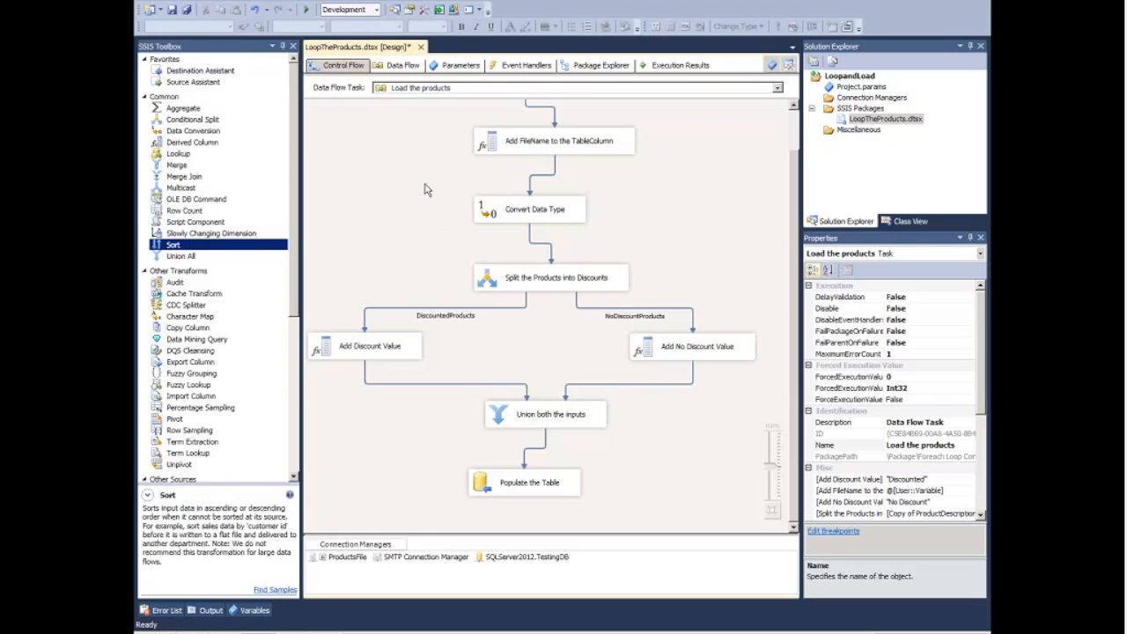
click(705, 238)
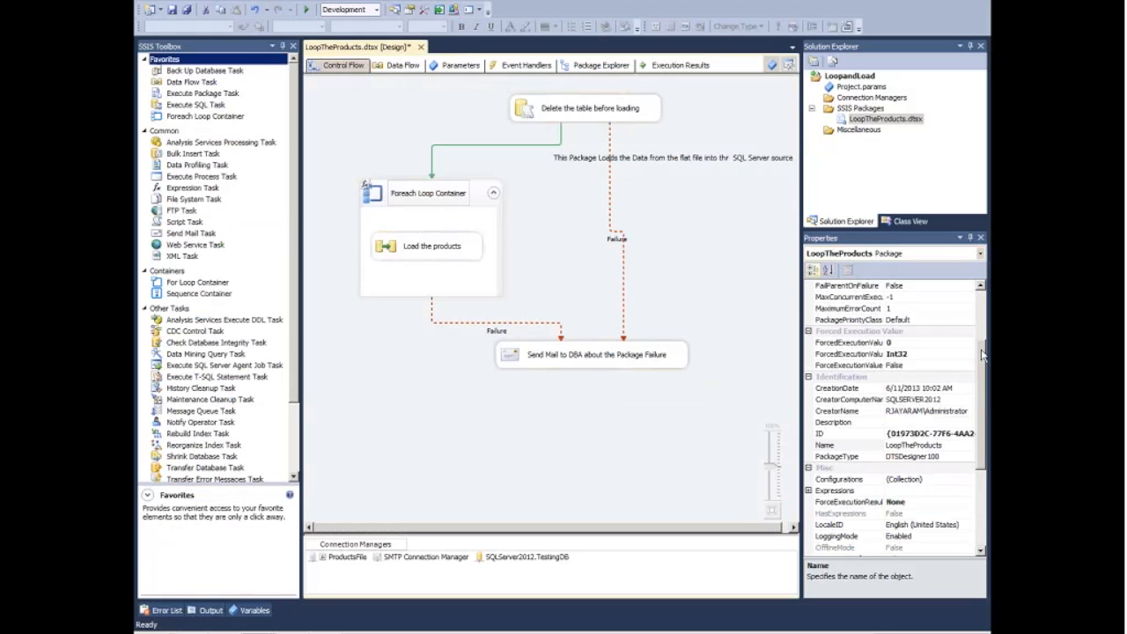
drag(984, 356, 984, 390)
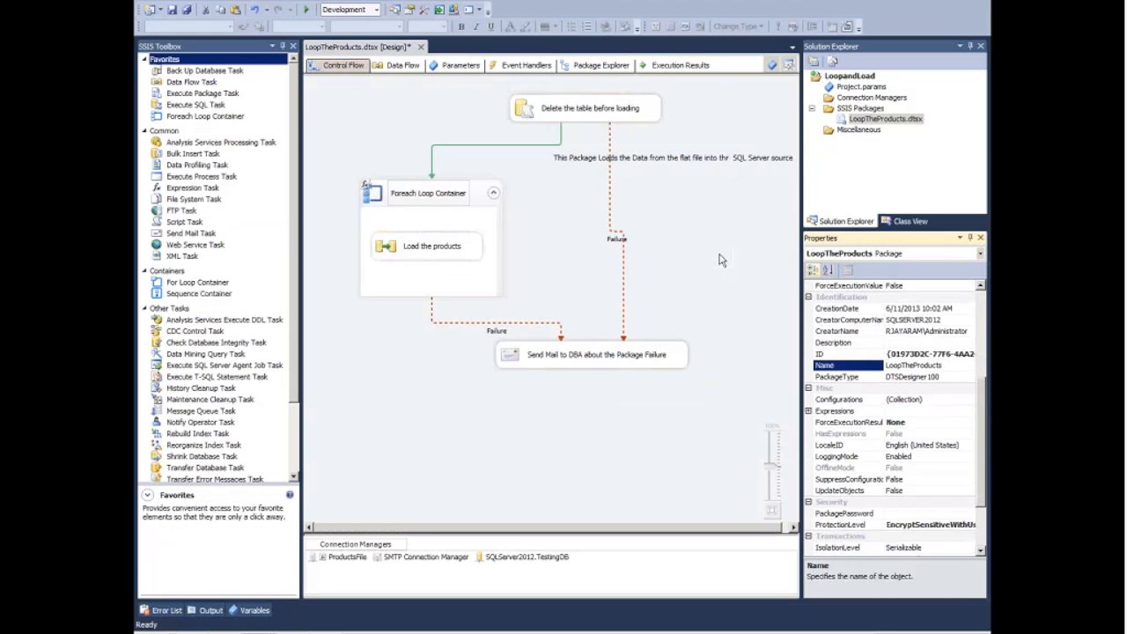
click(713, 258)
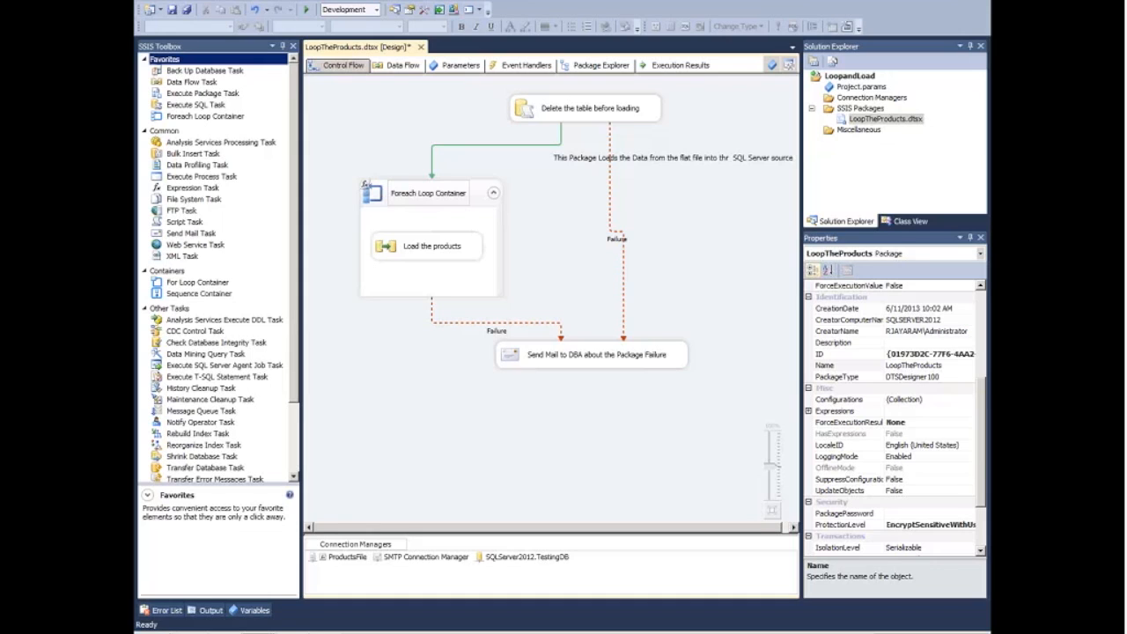
drag(985, 416, 985, 458)
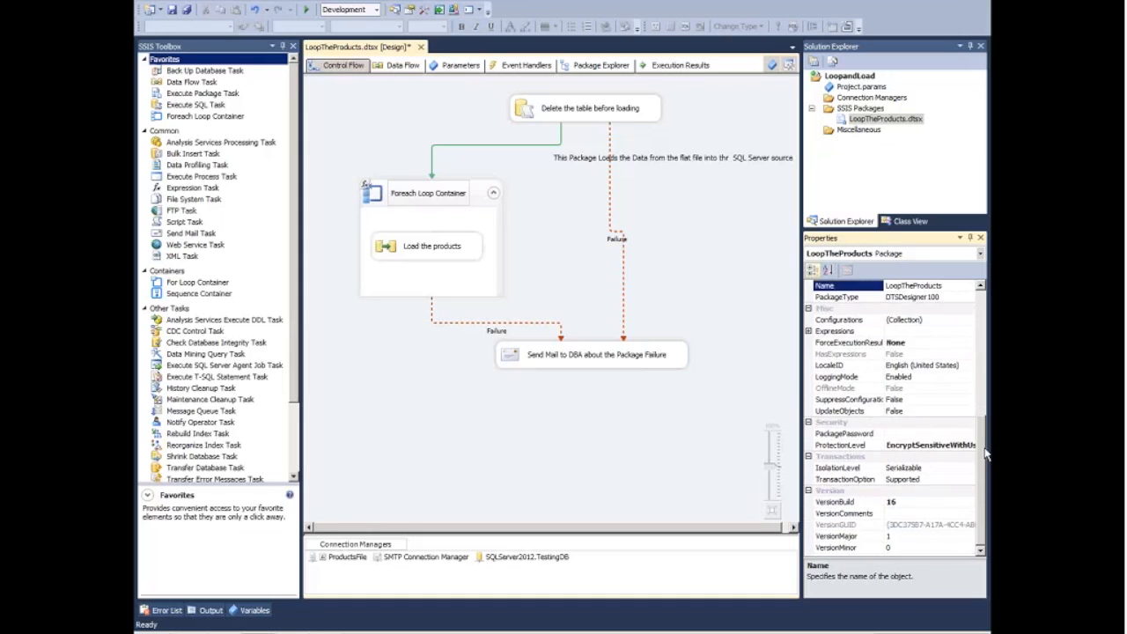
- Review the available choices for the package's TransactionOption property
click(951, 480)
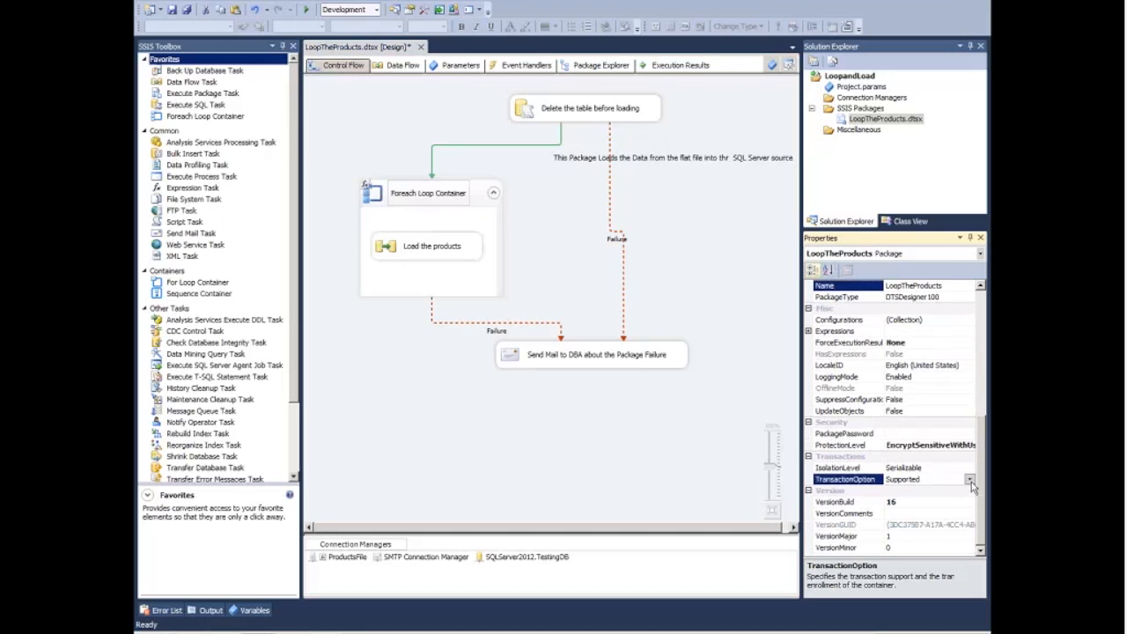
click(969, 480)
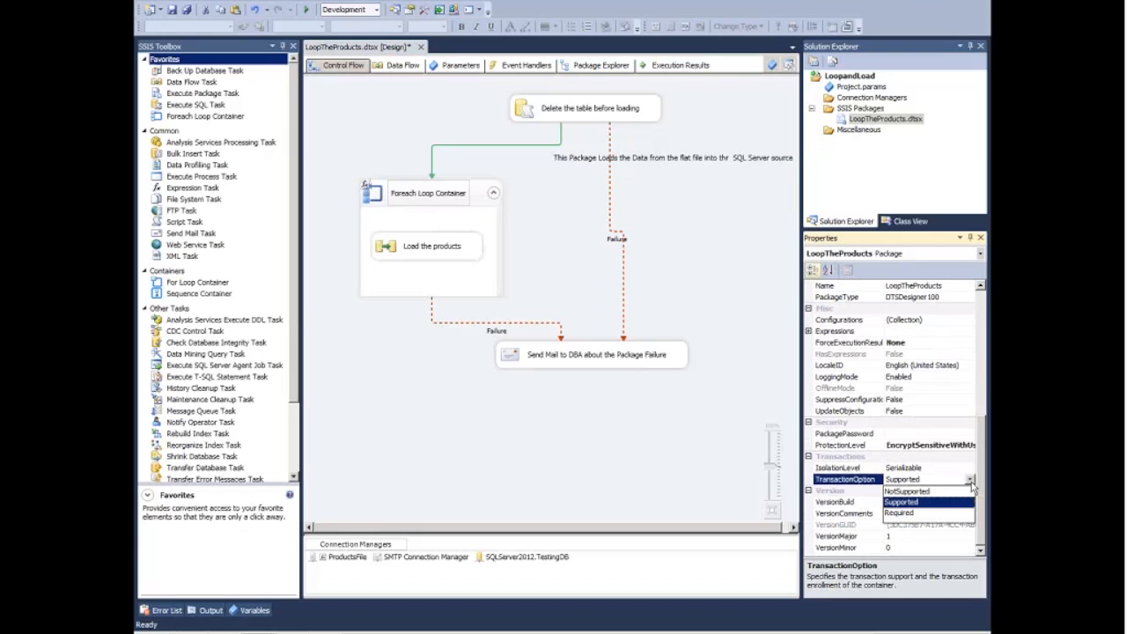
click(971, 483)
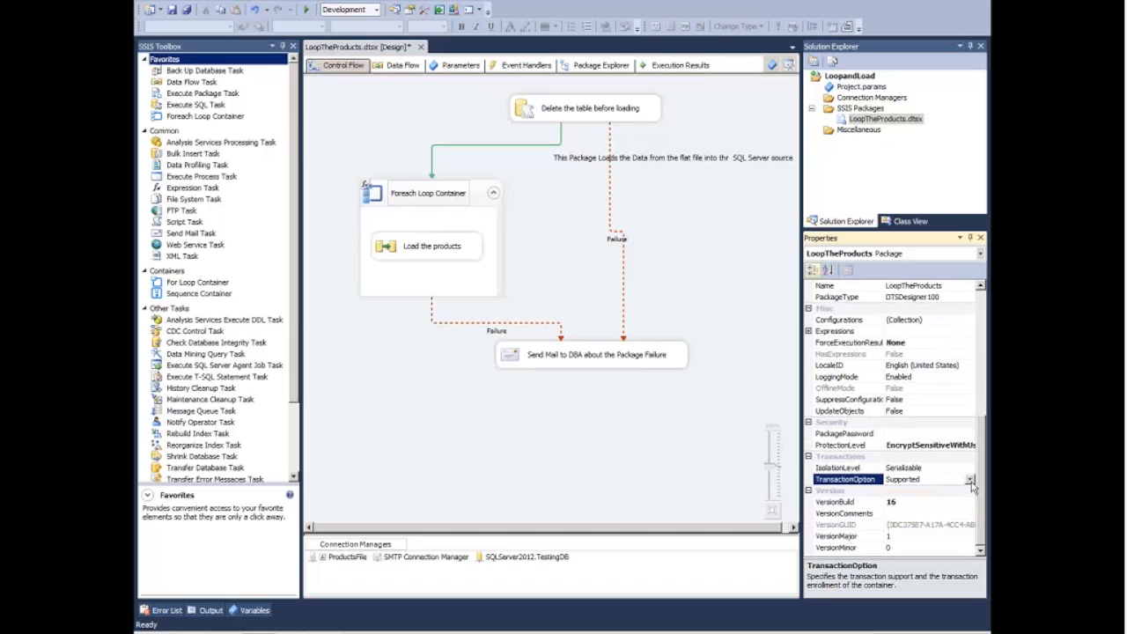
- Widen the properties pane and review the package's PackagePassword property and its ProtectionLevel choices
drag(799, 449, 701, 449)
click(896, 433)
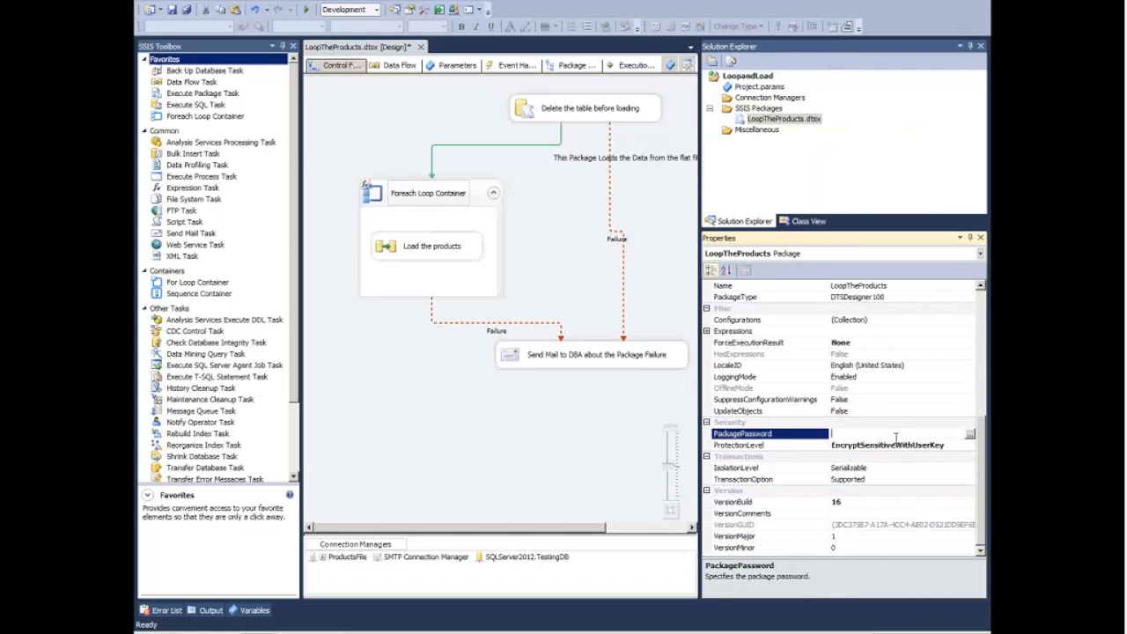
mouse_move(589, 530)
mouse_down()
mouse_move(627, 530)
mouse_move(606, 531)
mouse_up()
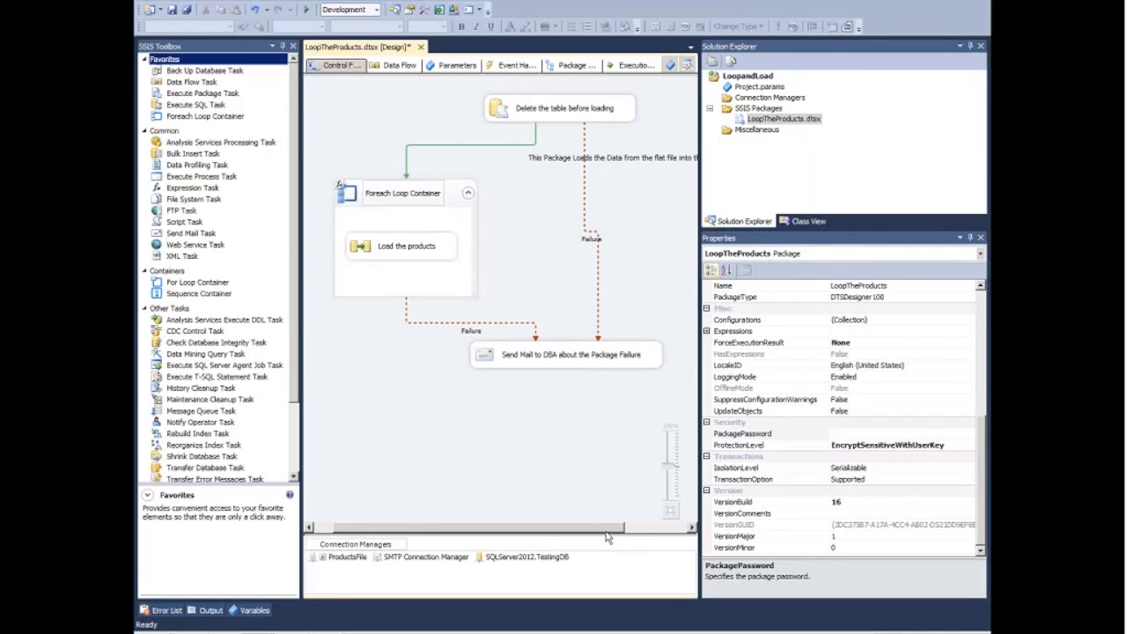
click(887, 445)
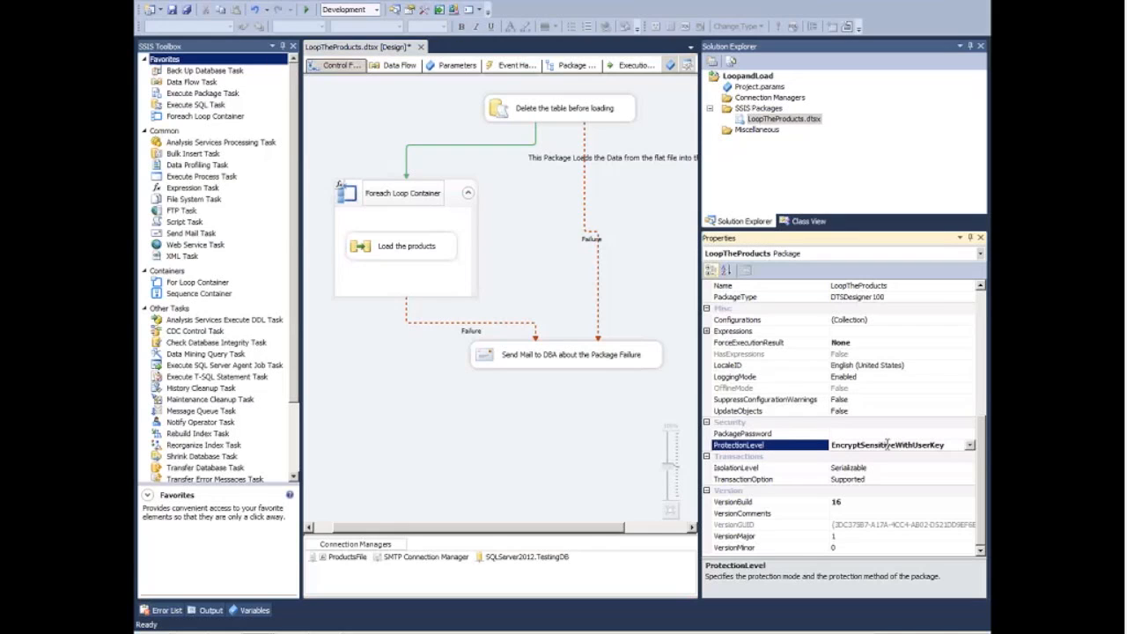
click(969, 446)
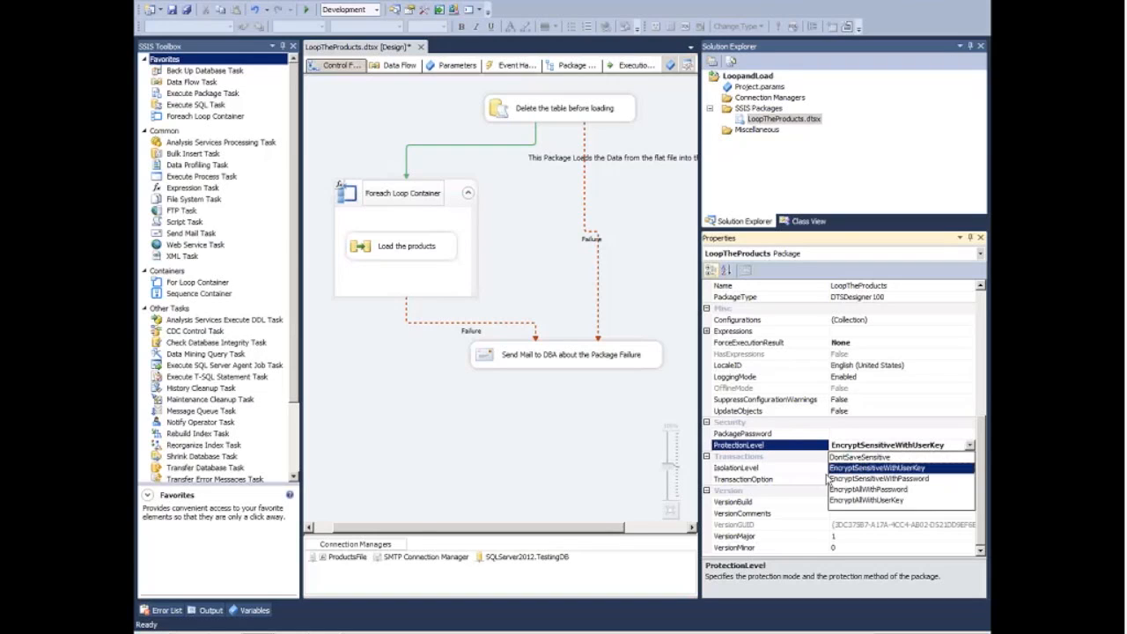
- Examine the SQL Server Authentication login fields of the SQLServer2012.TestingDB connection and leave its editor without saving
click(560, 581)
right_click(560, 582)
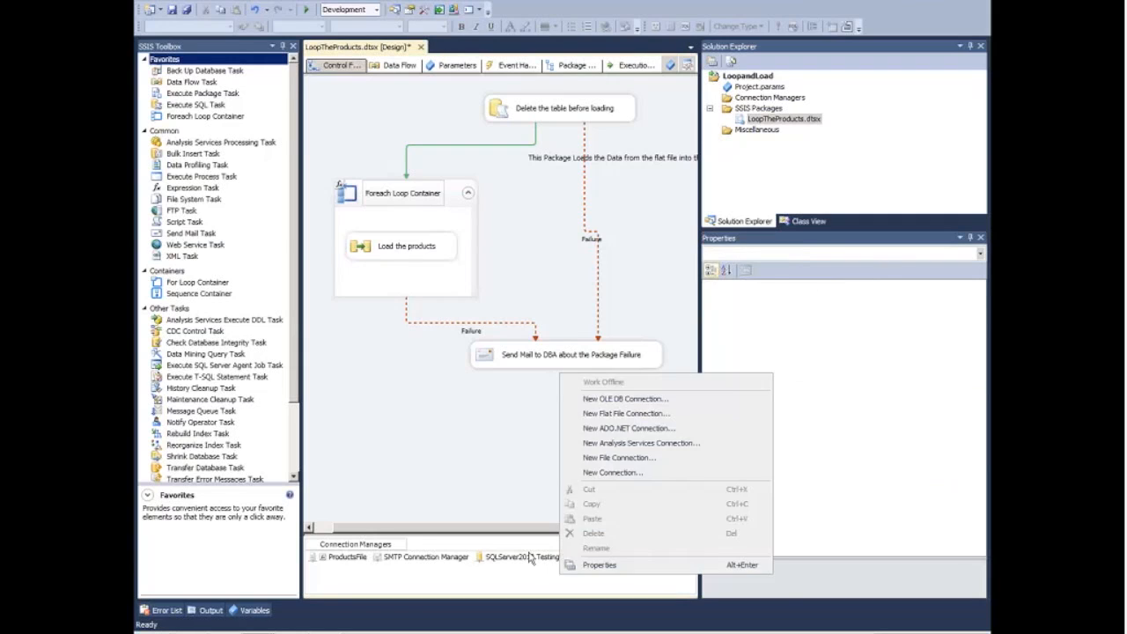
click(527, 557)
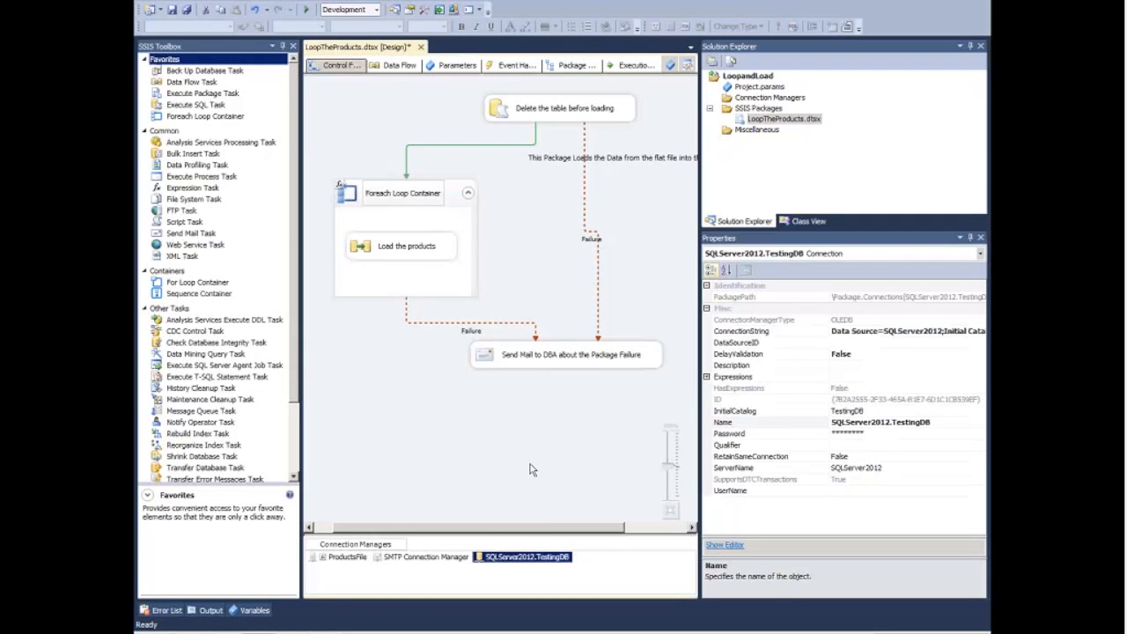
right_click(533, 556)
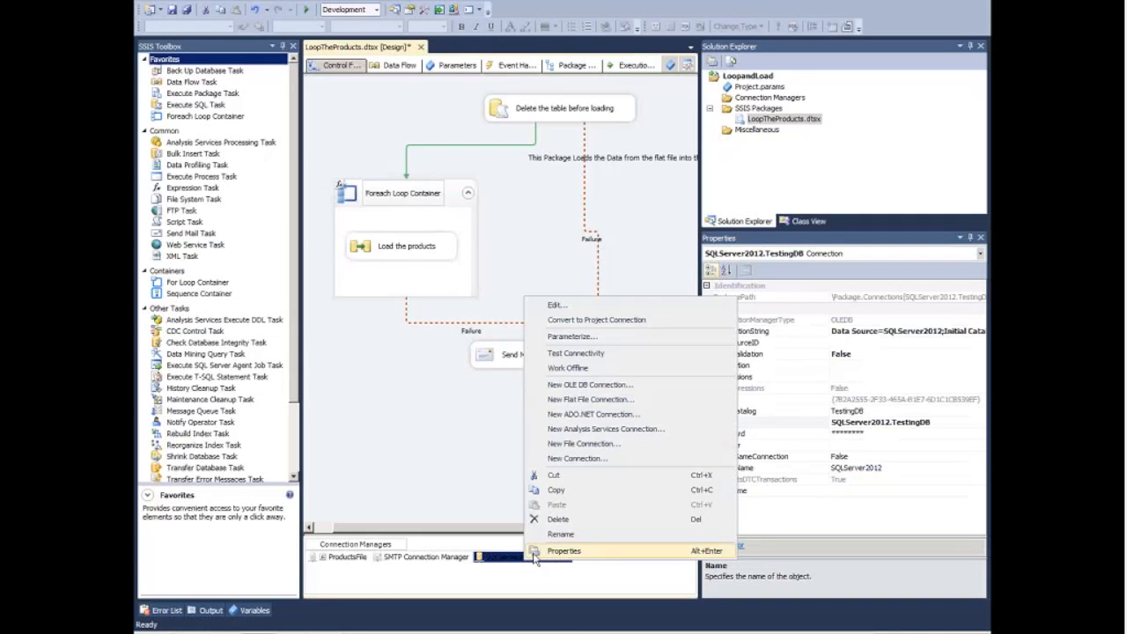
click(556, 305)
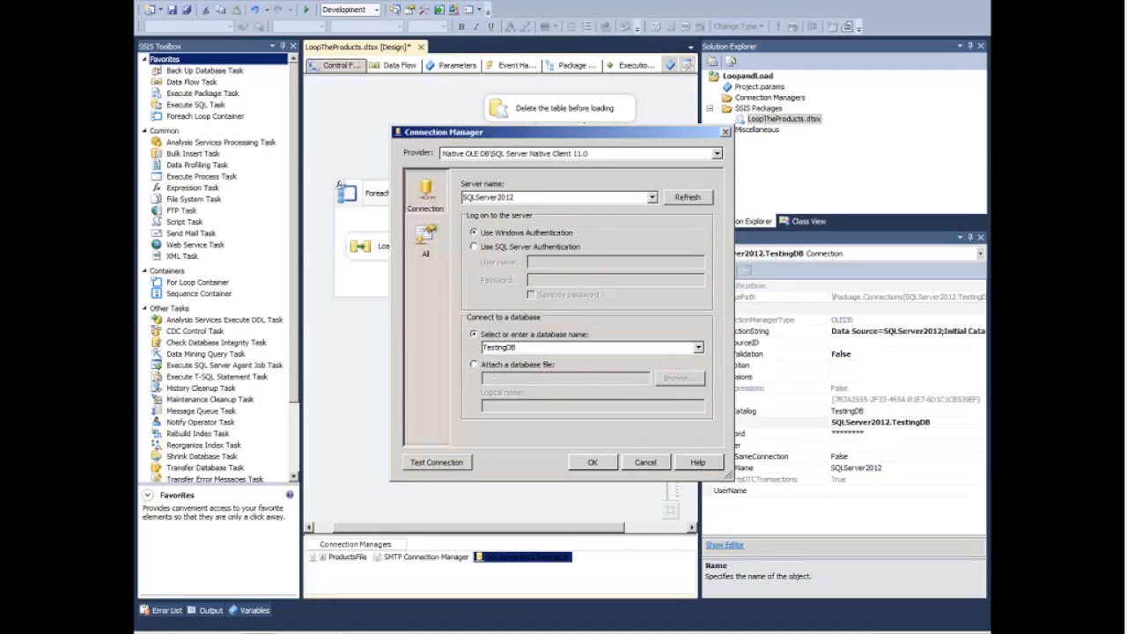
click(515, 247)
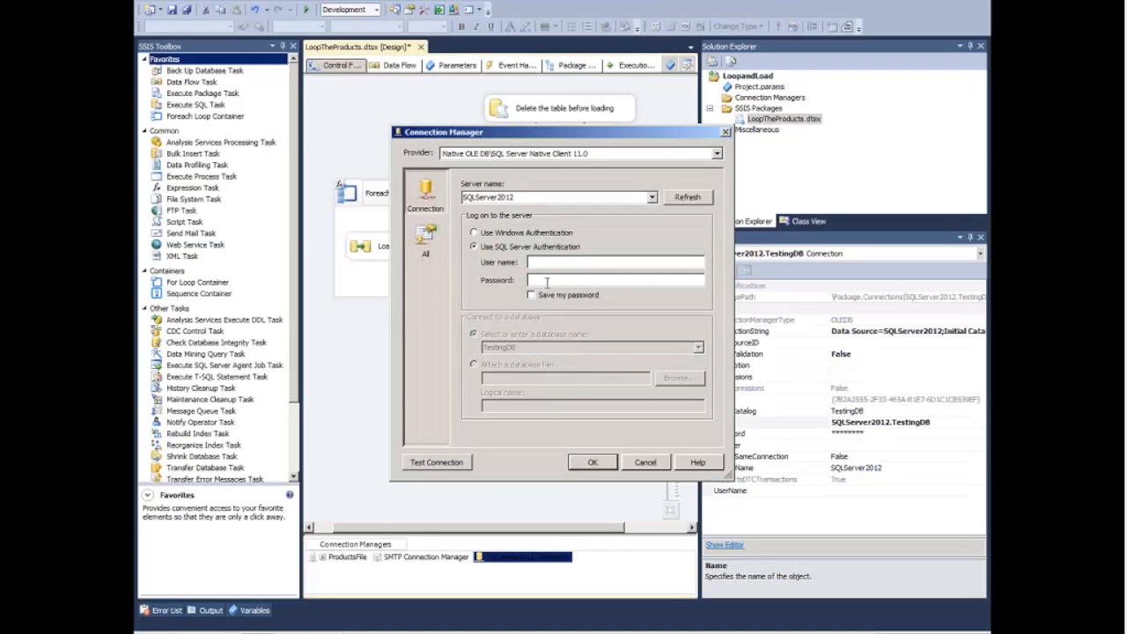
click(650, 464)
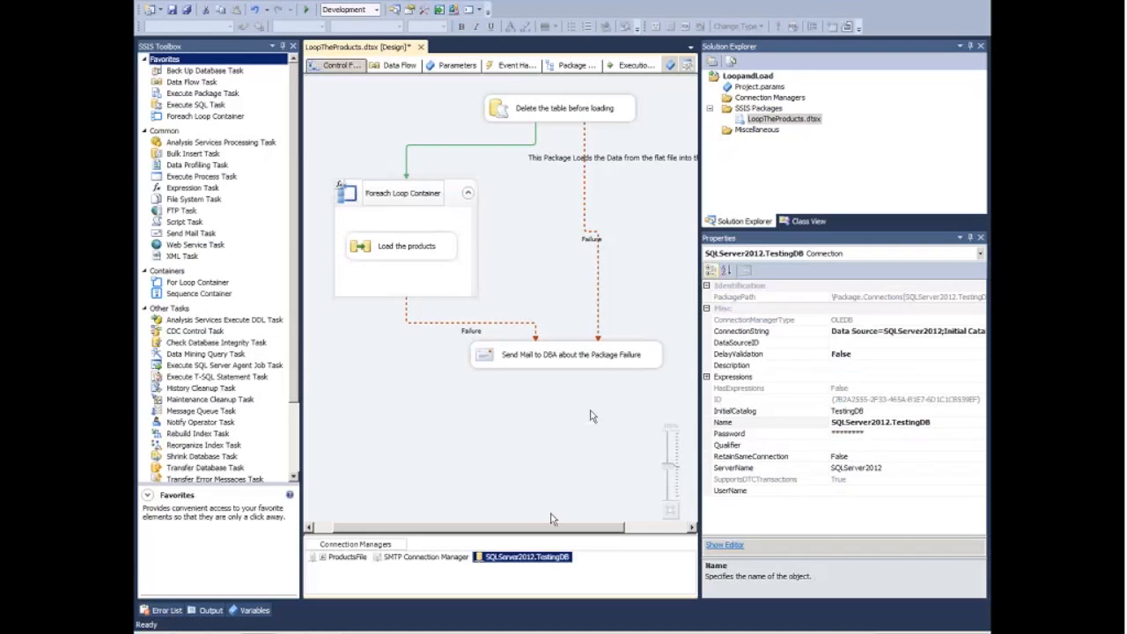
- Review the package's properties from the checkpoint settings down to security, choosing EncryptSensitiveWithUserKey again from the ProtectionLevel choices
click(541, 434)
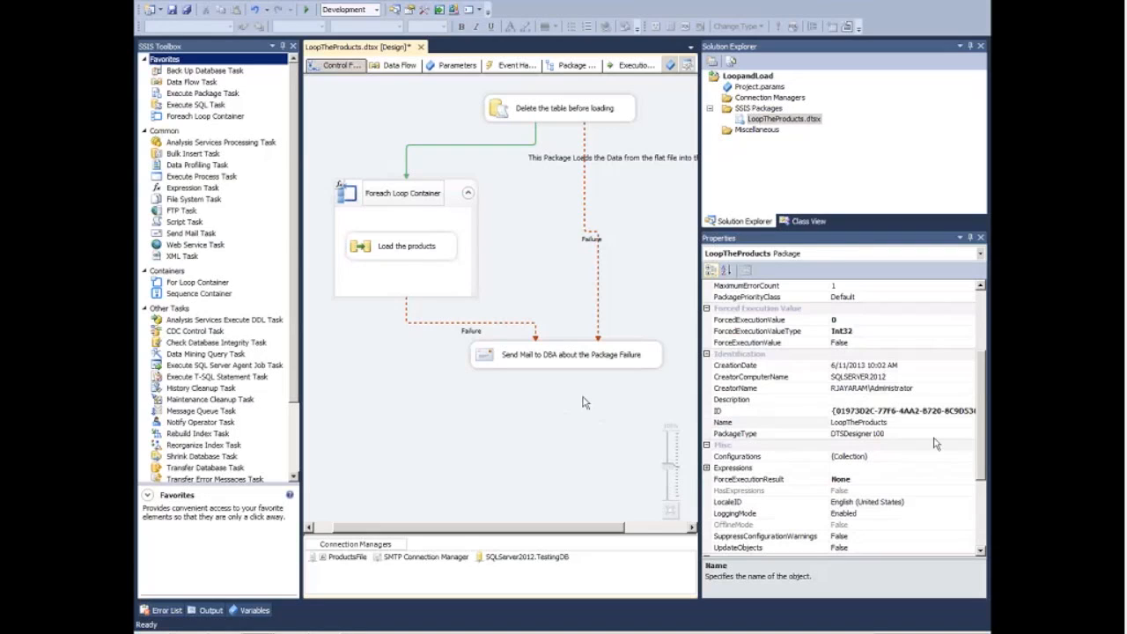
drag(983, 428, 980, 354)
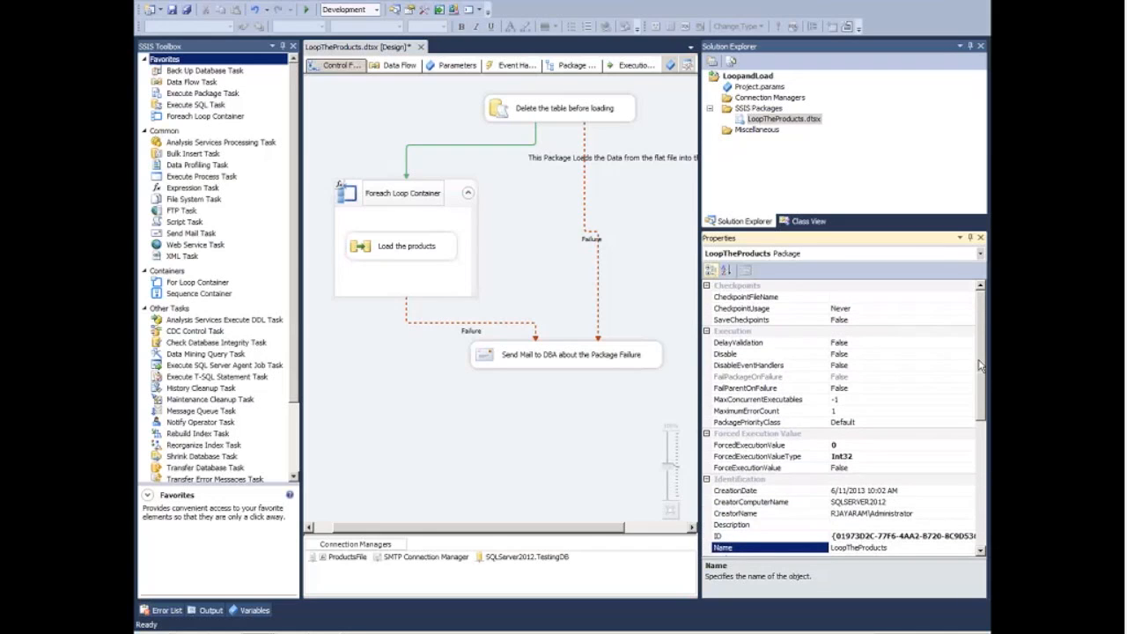
click(975, 355)
drag(979, 390, 981, 476)
click(972, 481)
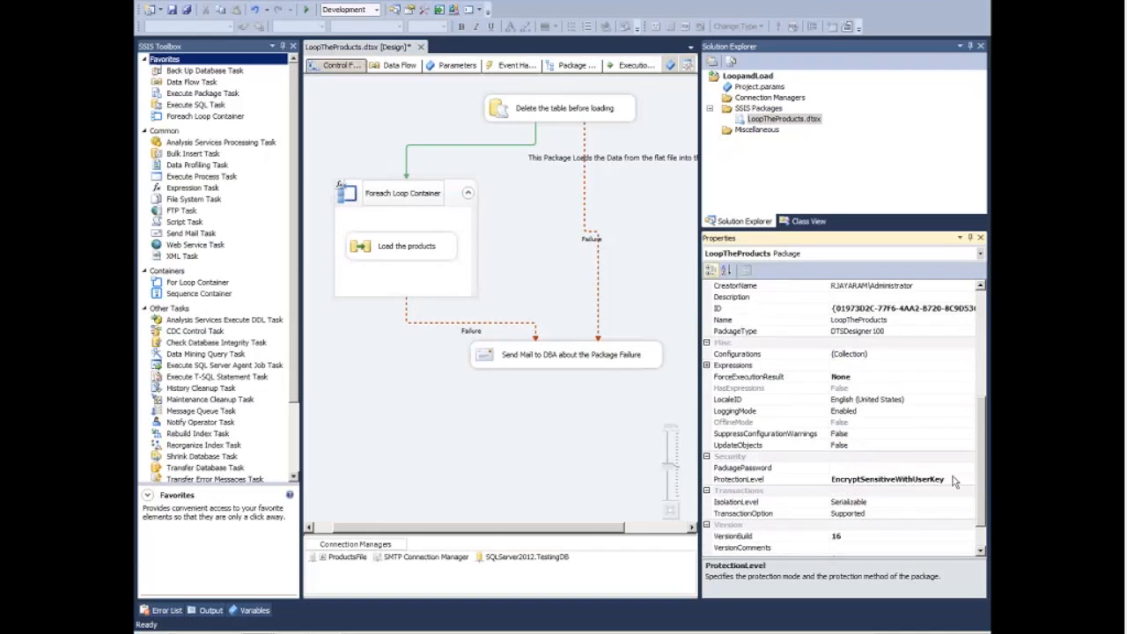
click(971, 479)
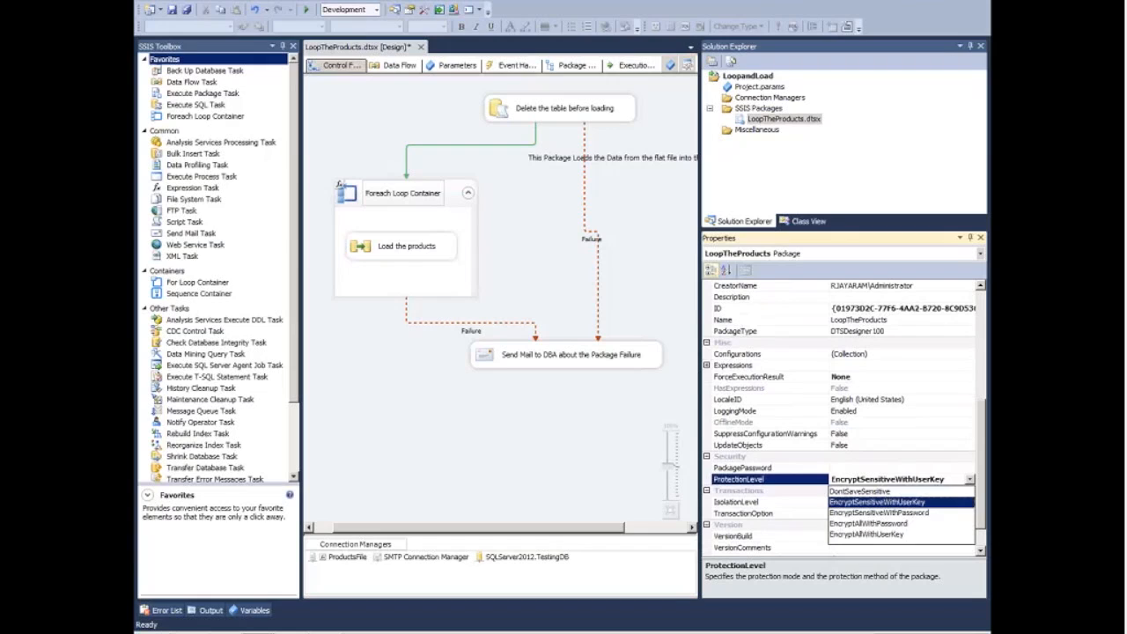
click(885, 501)
click(551, 465)
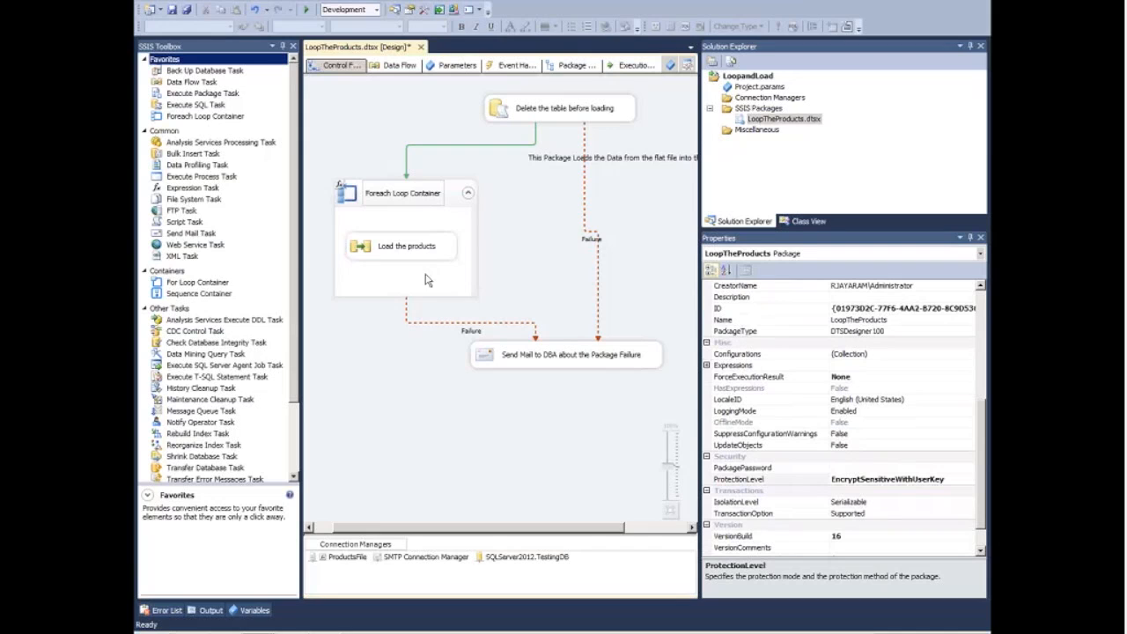
- Open the data flow of the Load the products task and auto-hide the Properties and Solution Explorer panes
double_click(406, 255)
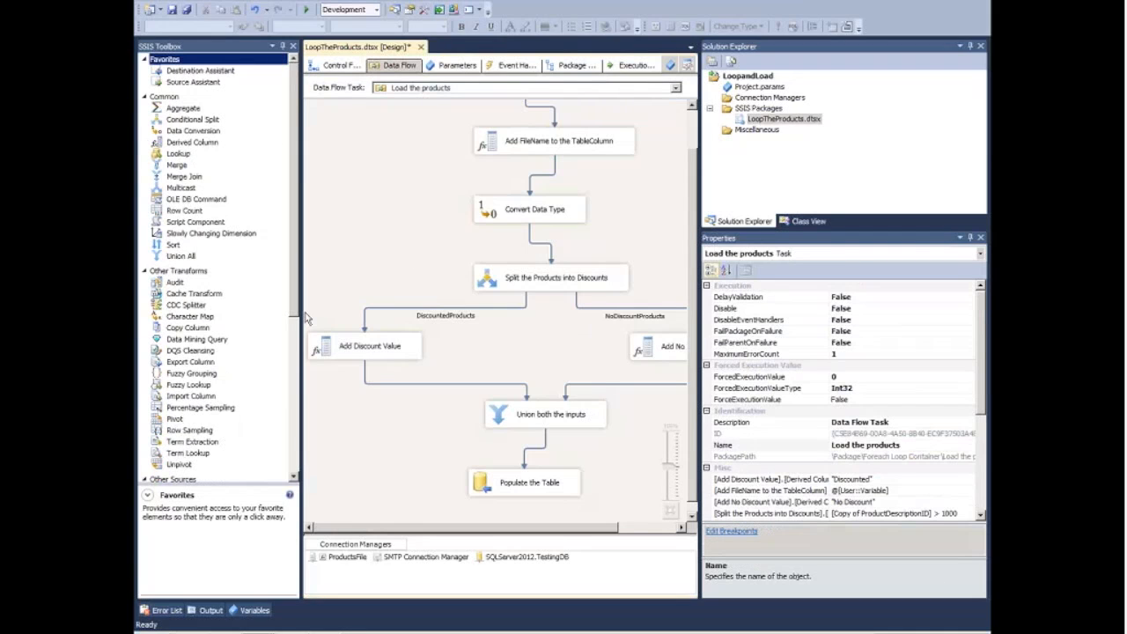
drag(295, 280, 293, 305)
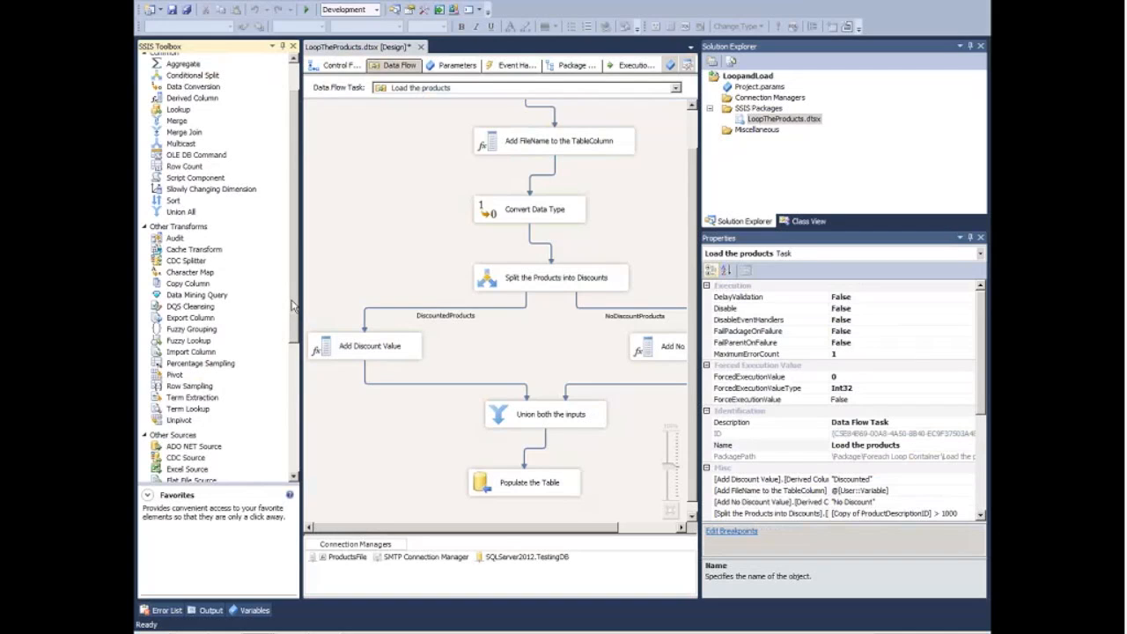
click(970, 238)
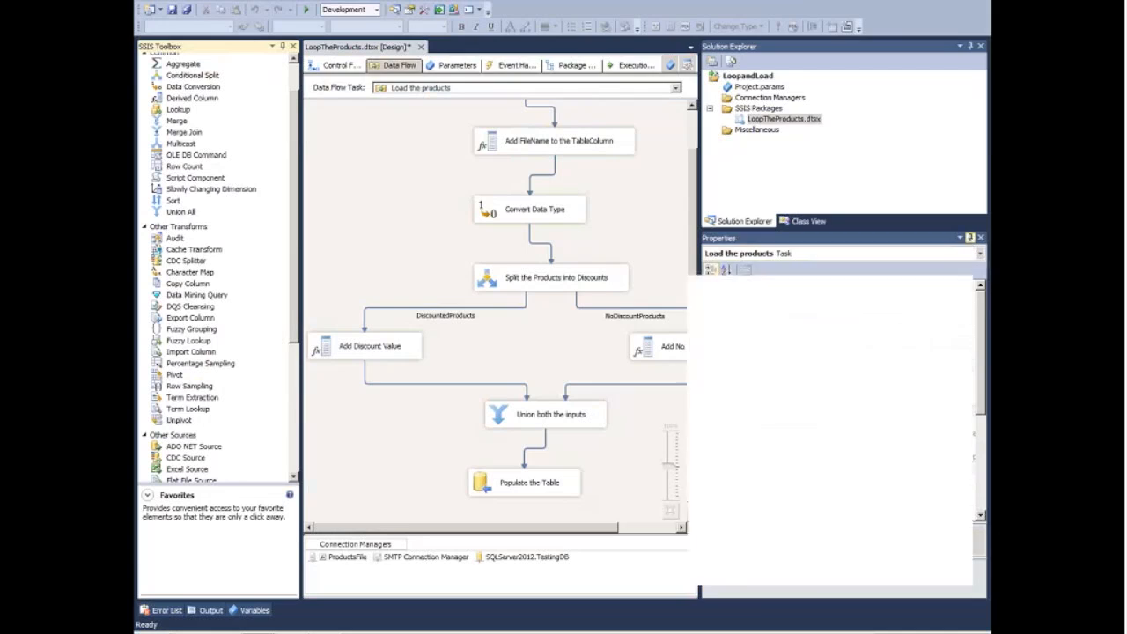
click(957, 46)
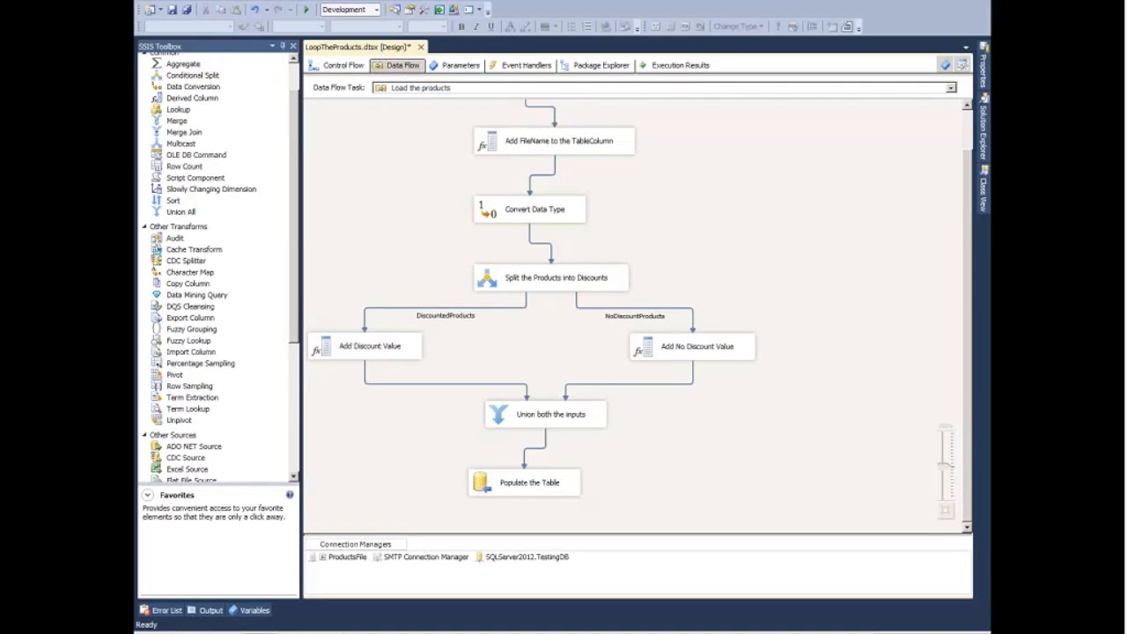
- Look through the data flow sources and destinations in the toolbox, reading the ODBC Source and ODBC Destination descriptions
drag(294, 234, 297, 312)
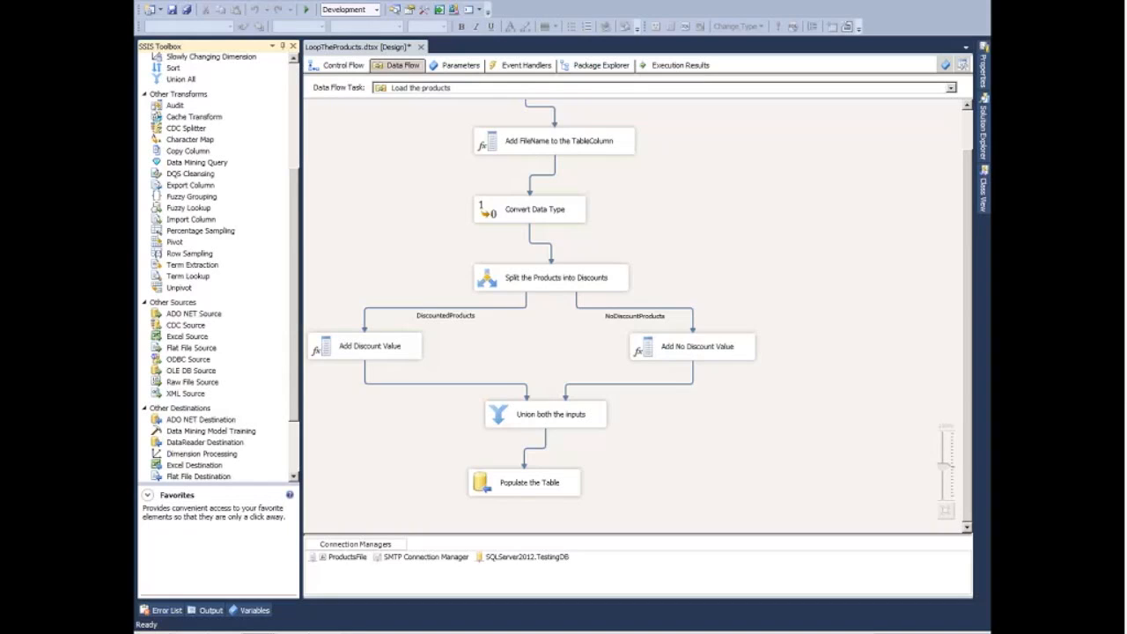
click(224, 360)
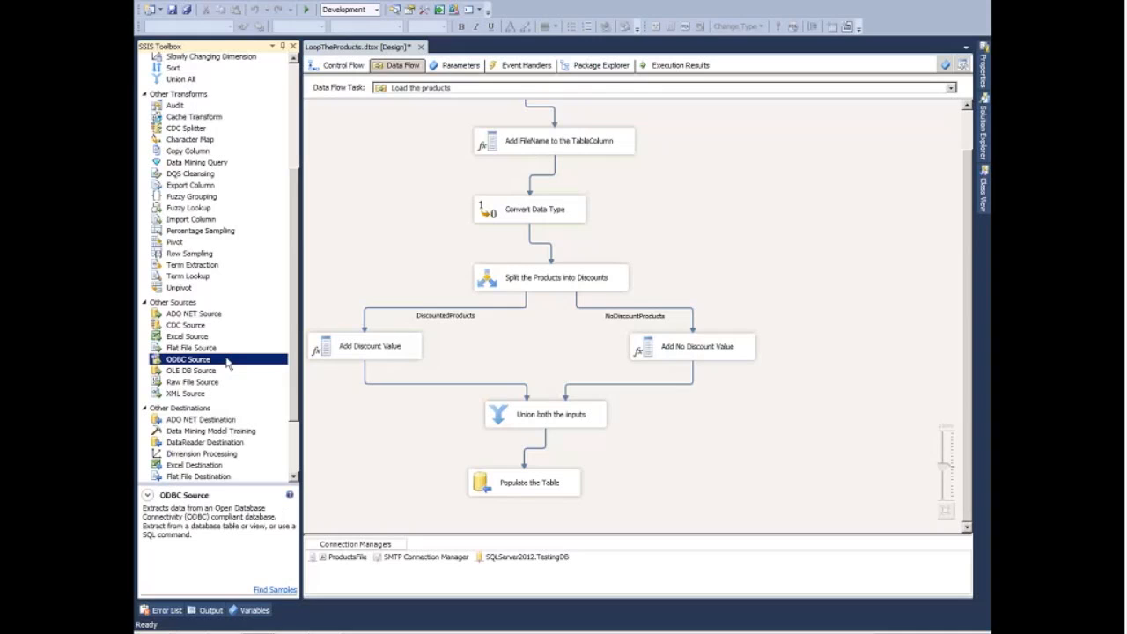
scroll(227, 364, down, 3)
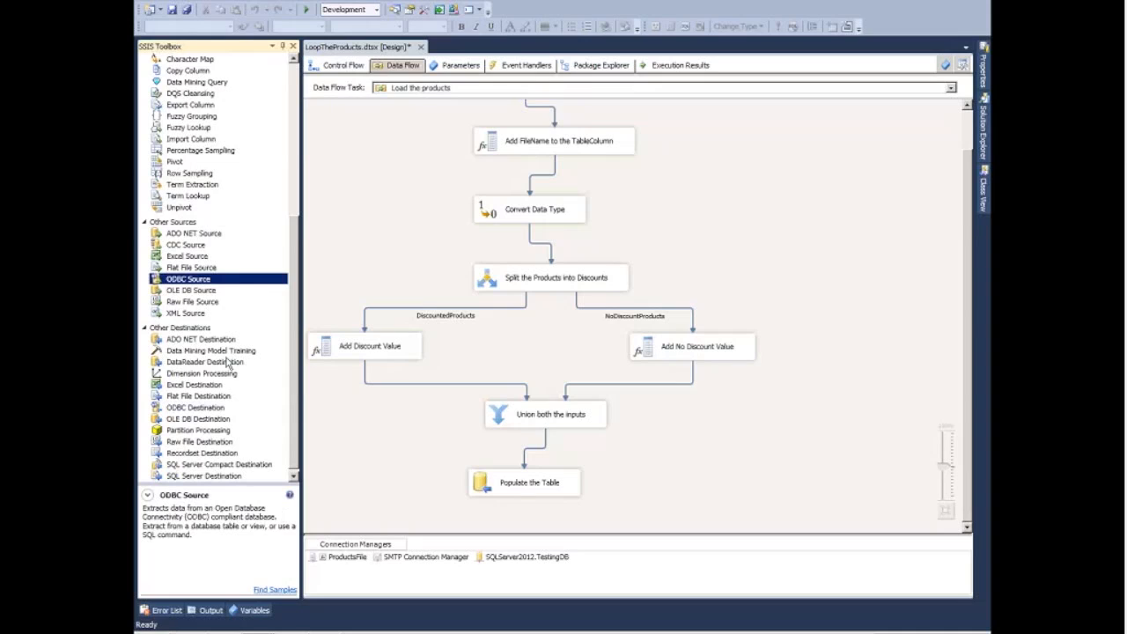
click(195, 407)
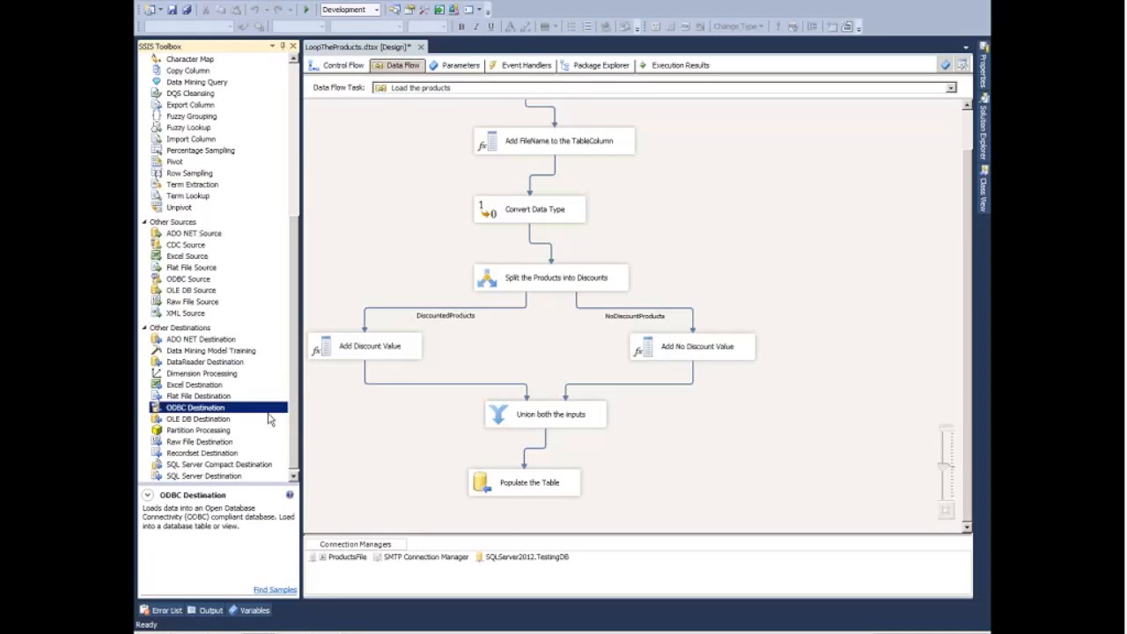
scroll(270, 420, up, 3)
scroll(271, 420, up, 5)
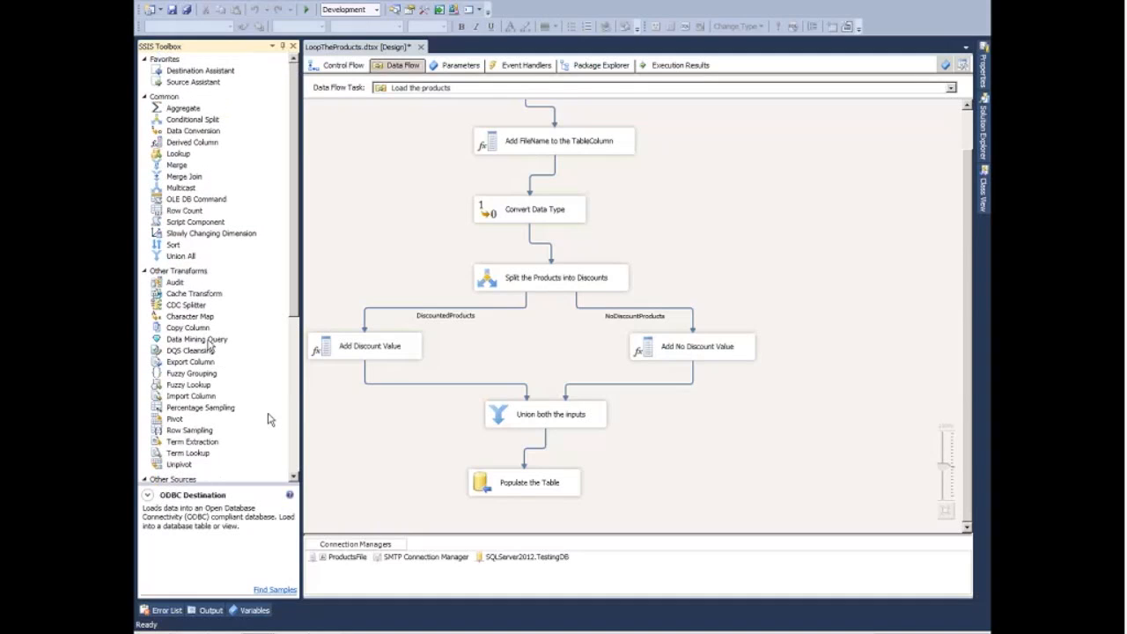
- Try out a Slowly Changing Dimension transformation beside the data flow's split and delete it again
click(192, 232)
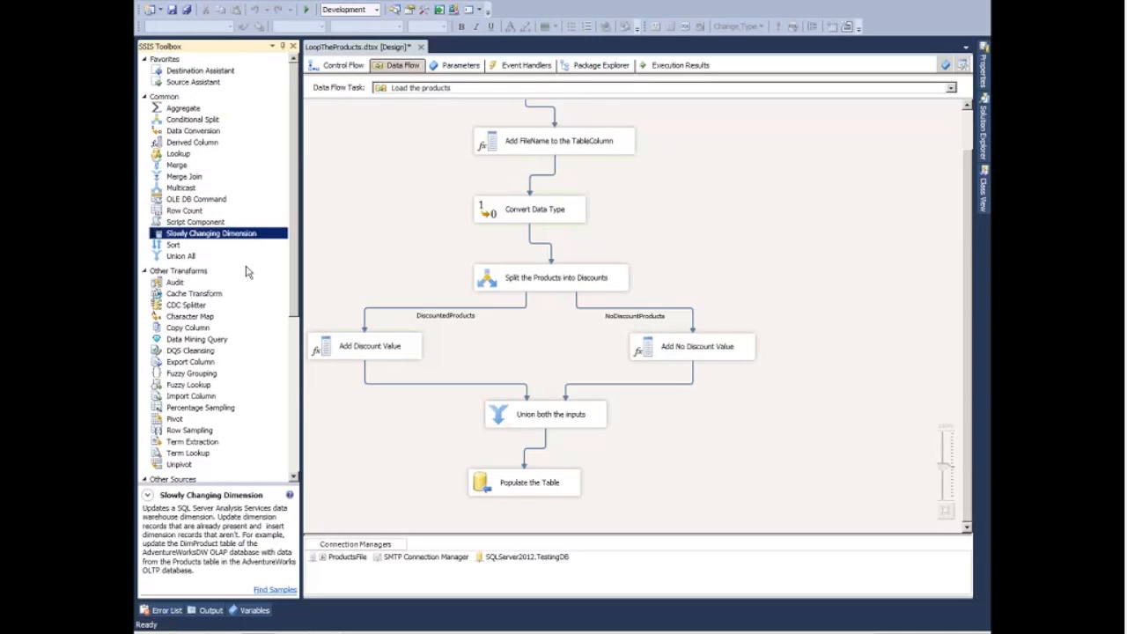
drag(240, 235, 672, 235)
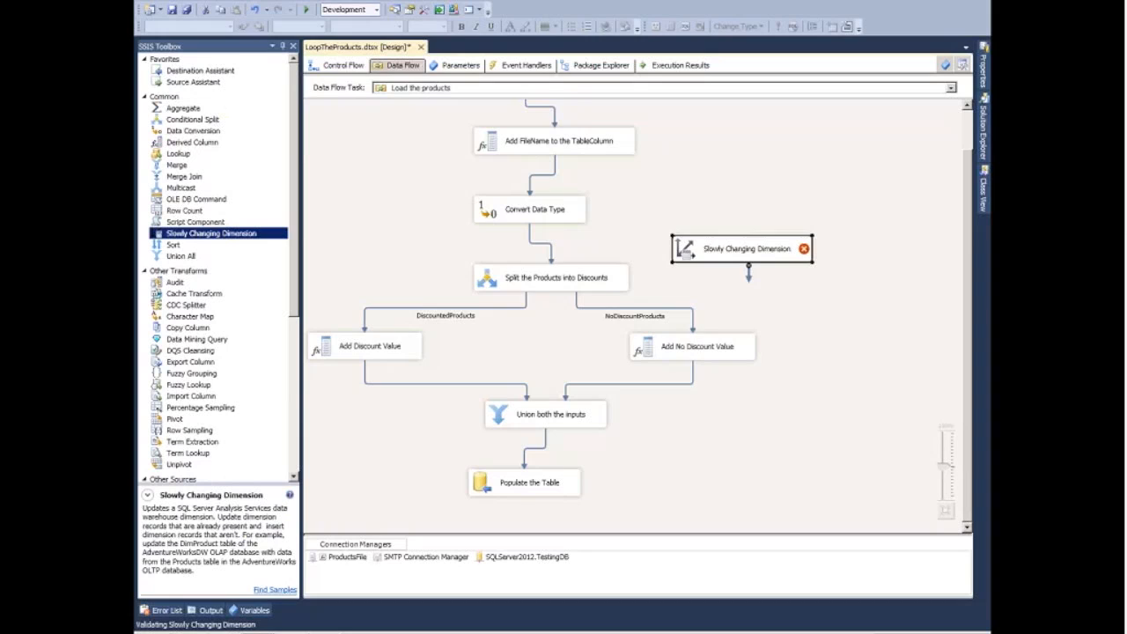
double_click(727, 250)
click(728, 326)
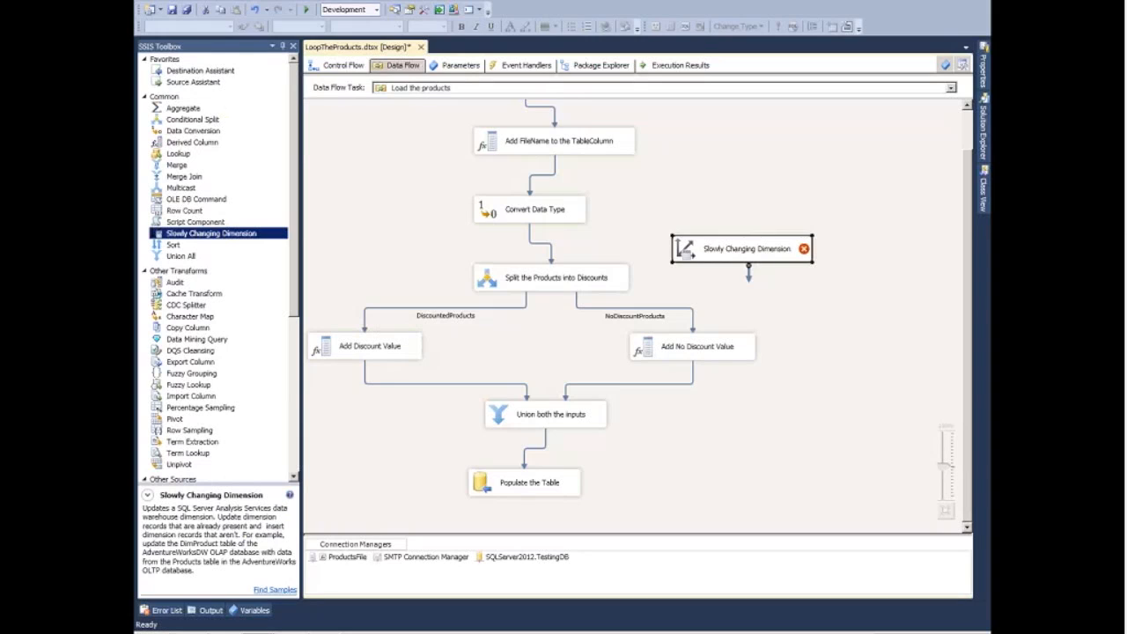
key(Delete)
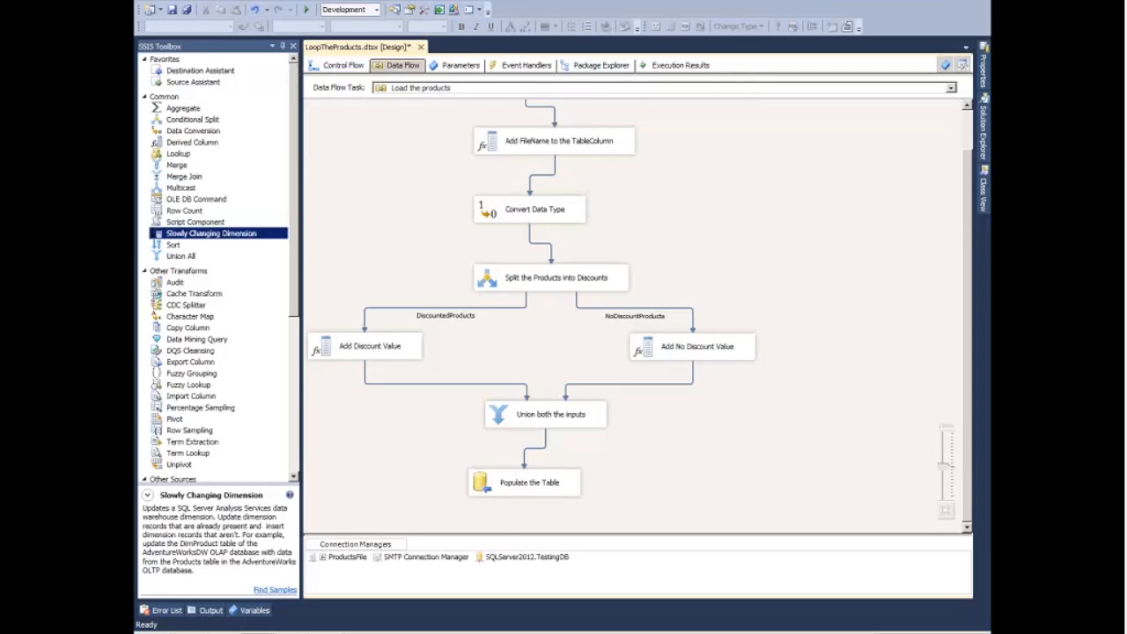
- Open the SSIS logging configuration for LoopTheProducts and review the available log provider types
click(361, 2)
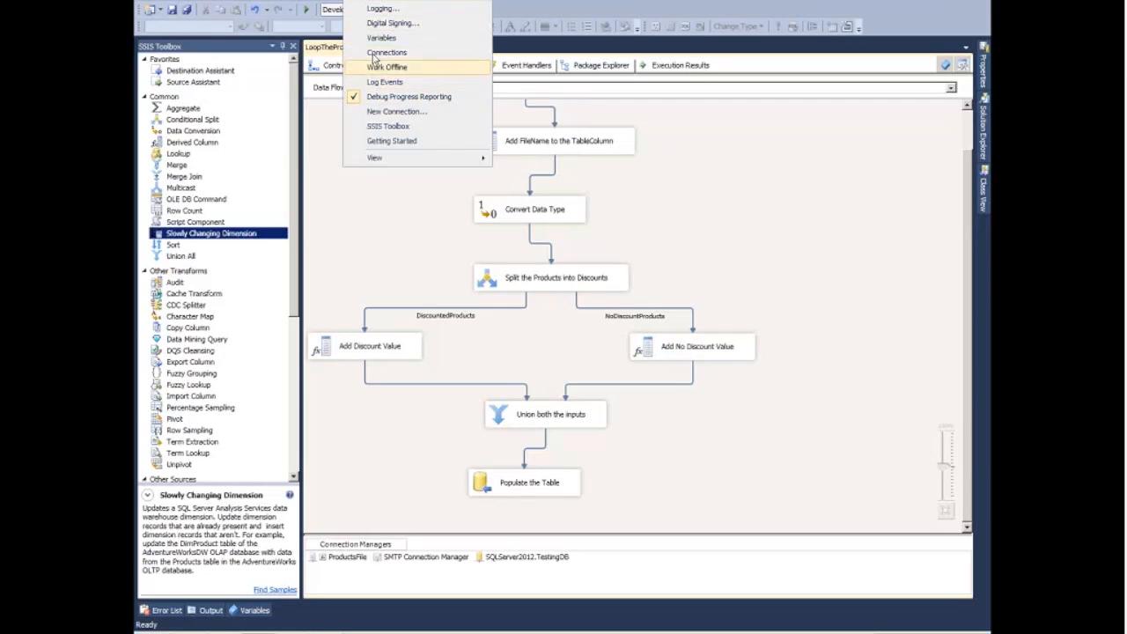
click(375, 9)
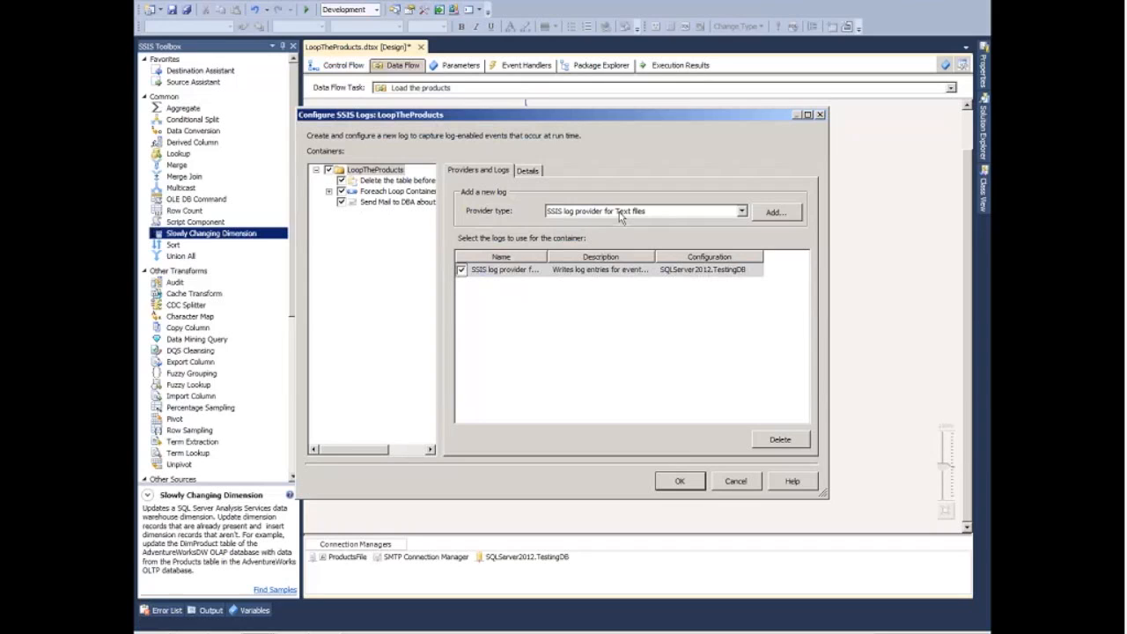
click(621, 212)
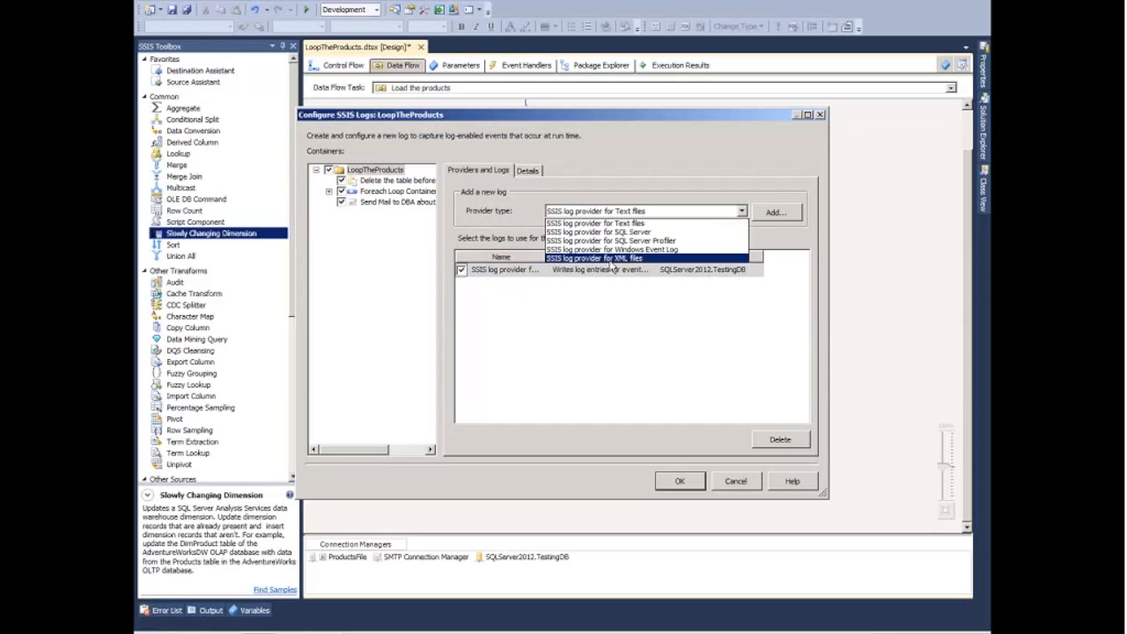
click(797, 240)
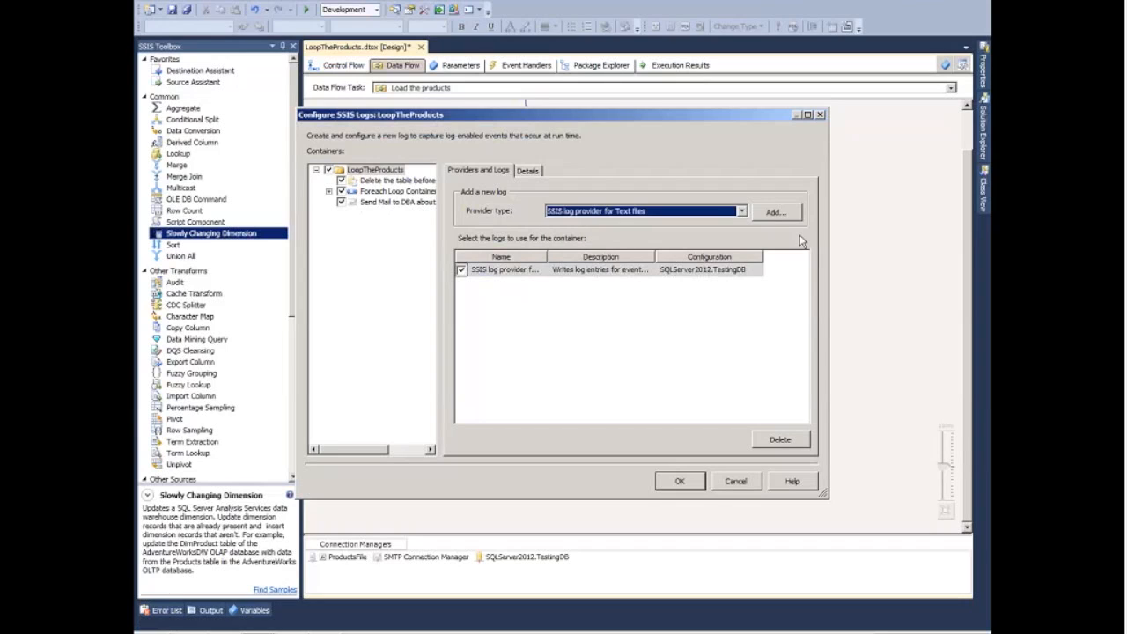
- Read the full name, description and configuration of the log set up for LoopTheProducts, and leave the log configuration without changes
double_click(657, 256)
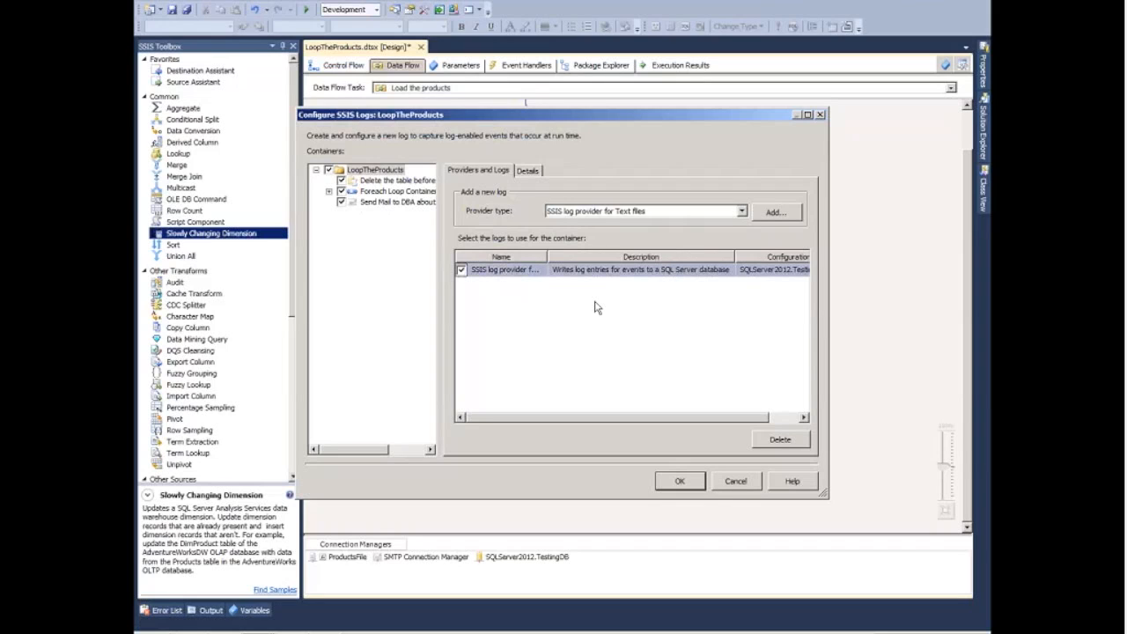
double_click(547, 256)
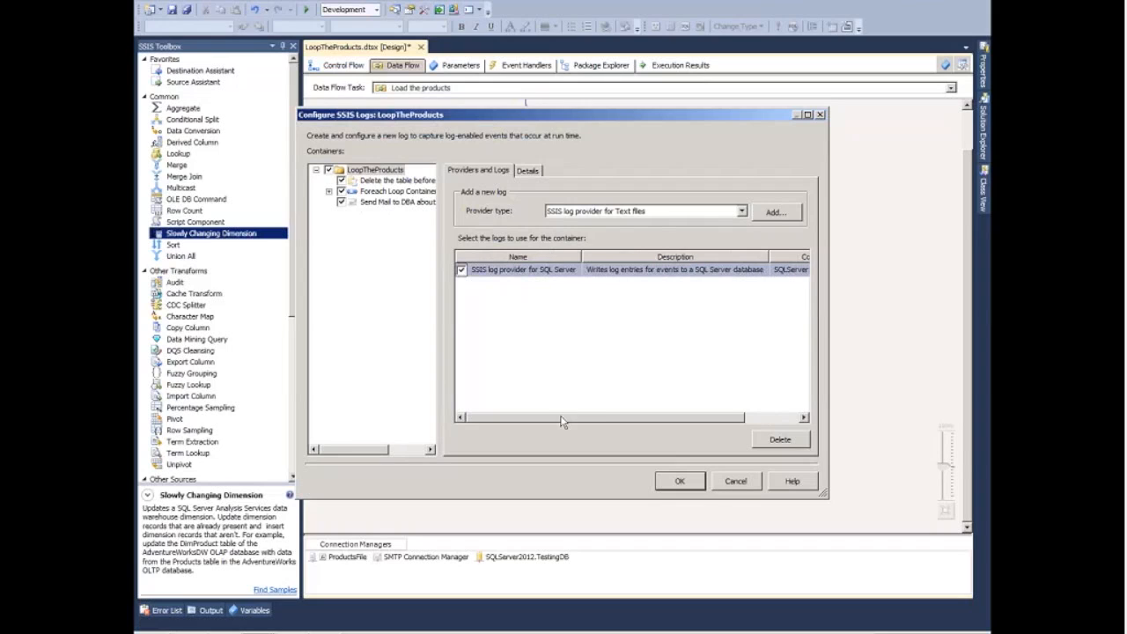
drag(562, 422, 665, 419)
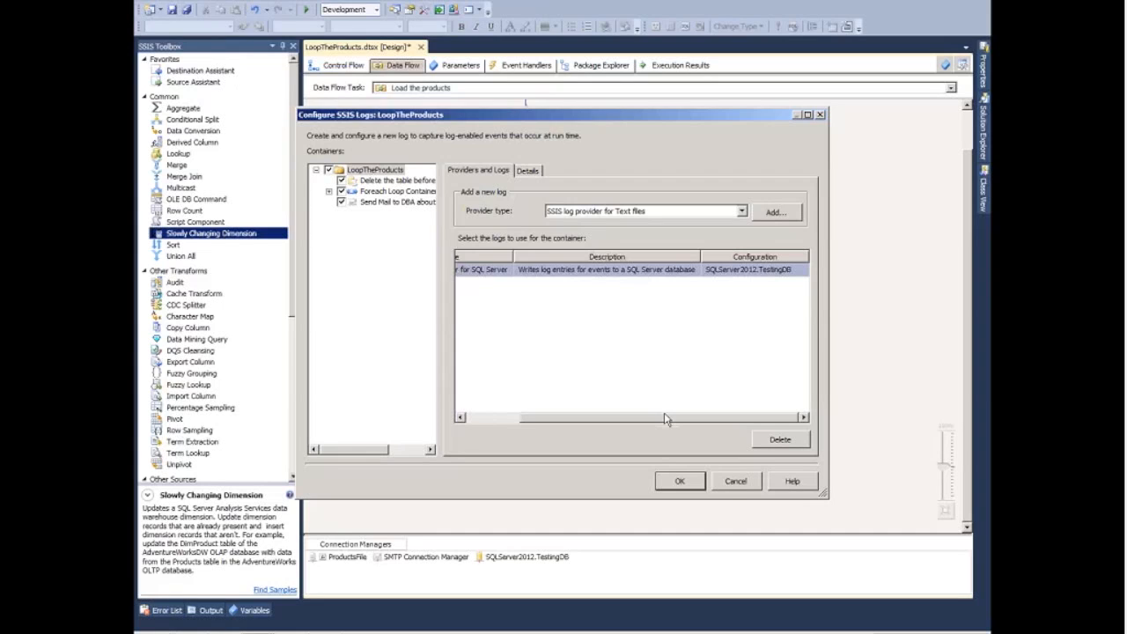
drag(667, 420, 634, 420)
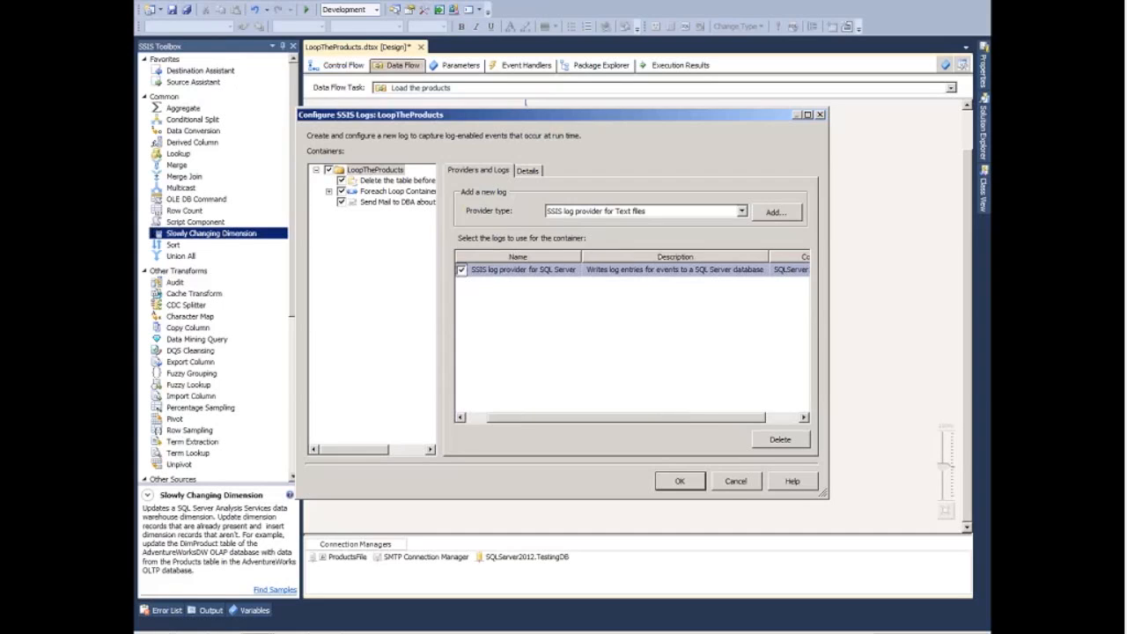
drag(552, 421, 531, 421)
drag(634, 419, 690, 420)
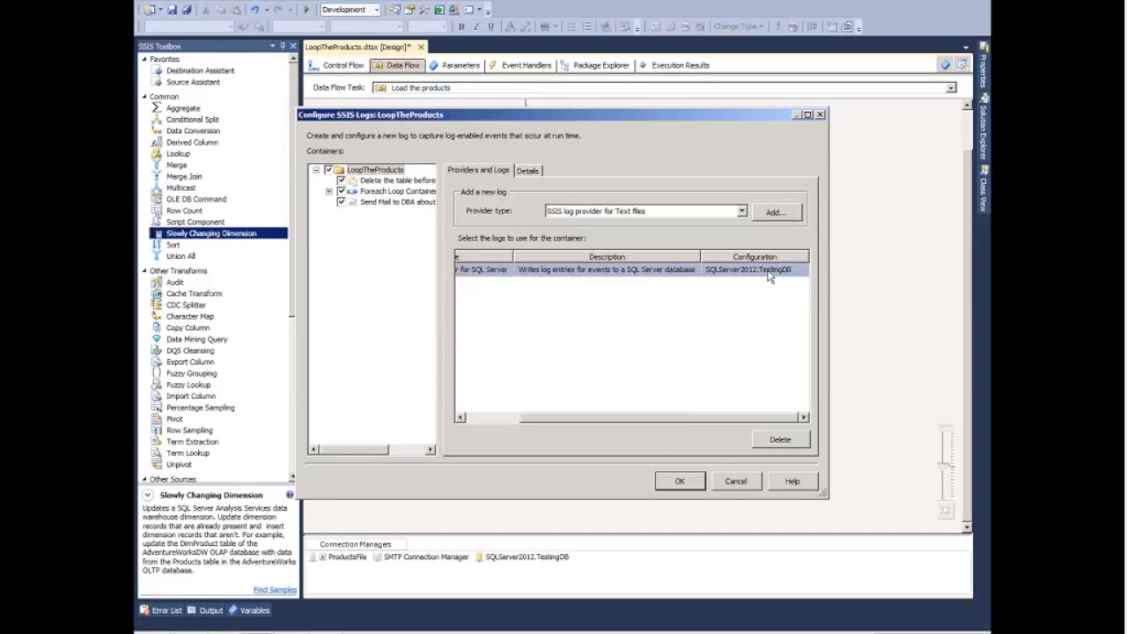
click(736, 483)
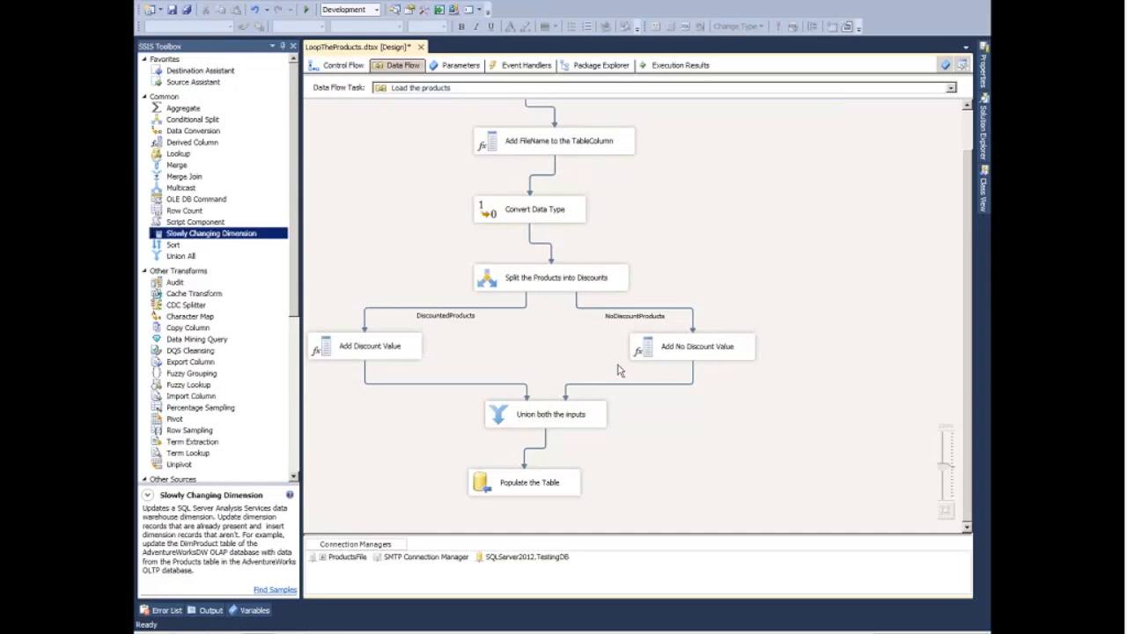
- View the package-level event handlers, and open the event handlers for the Load the products task
click(508, 70)
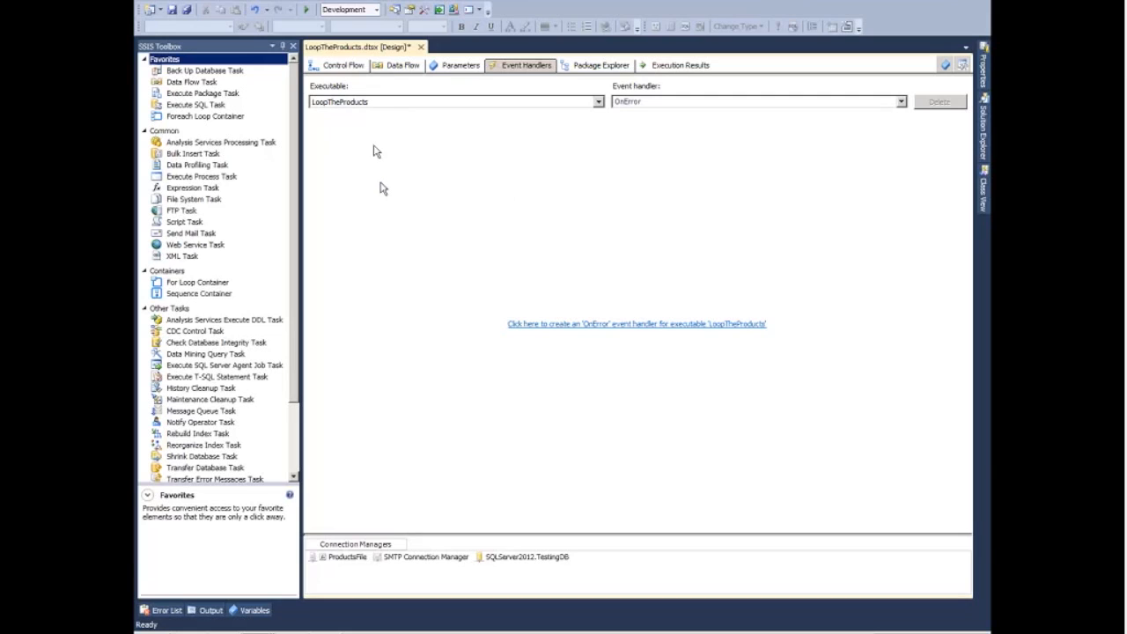
click(341, 69)
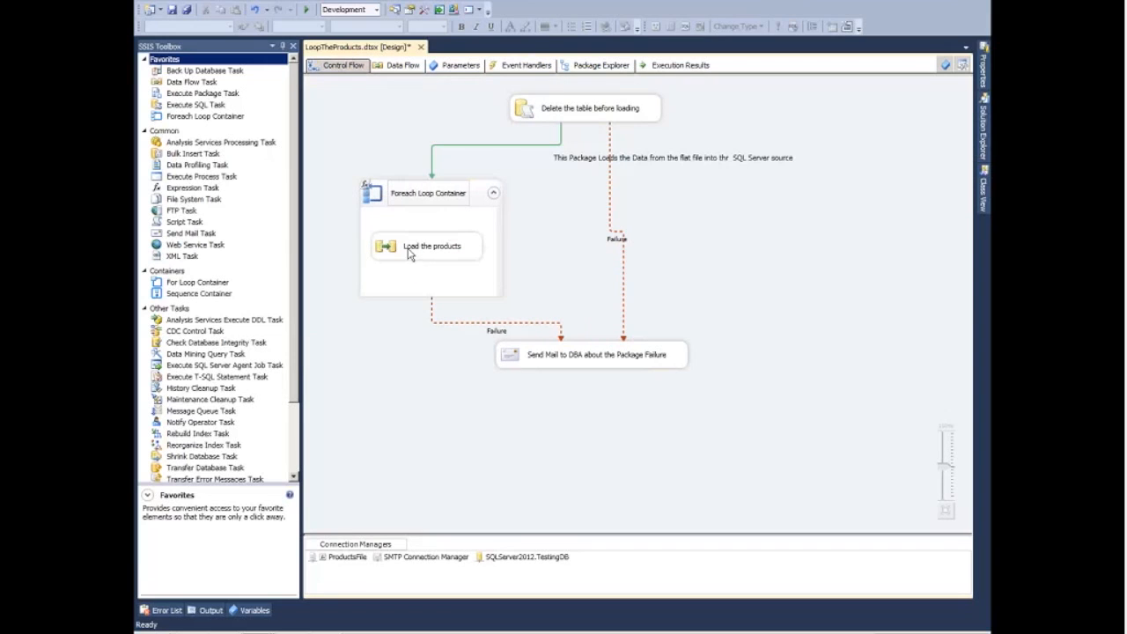
click(409, 252)
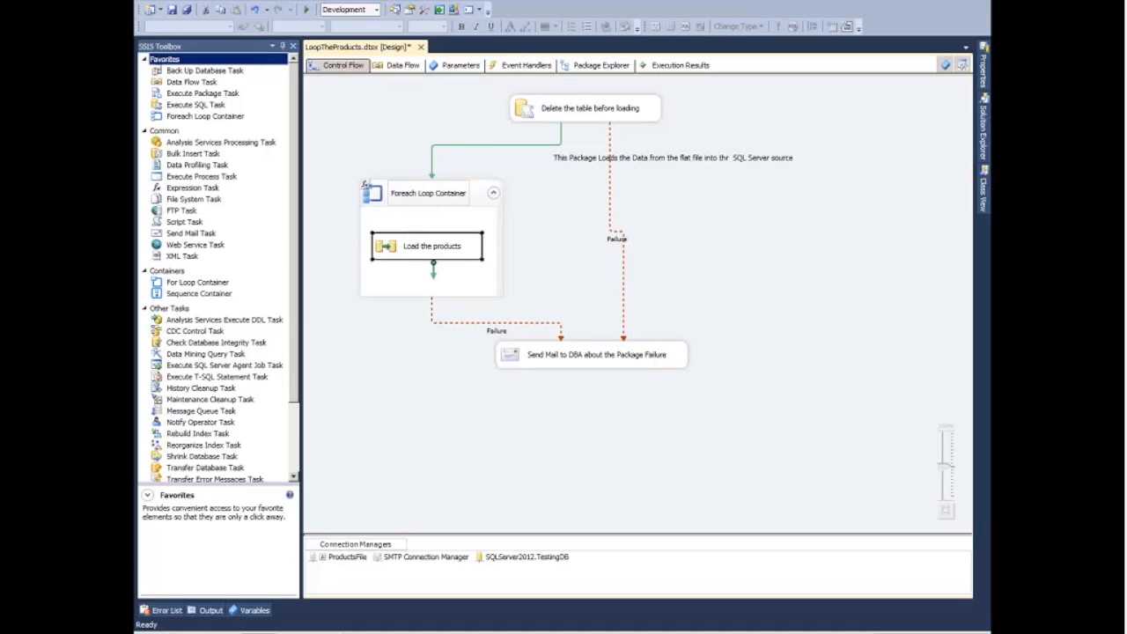
click(515, 66)
- Look through the package's executables that can have event handlers, keeping Load the products as the chosen executable
click(390, 102)
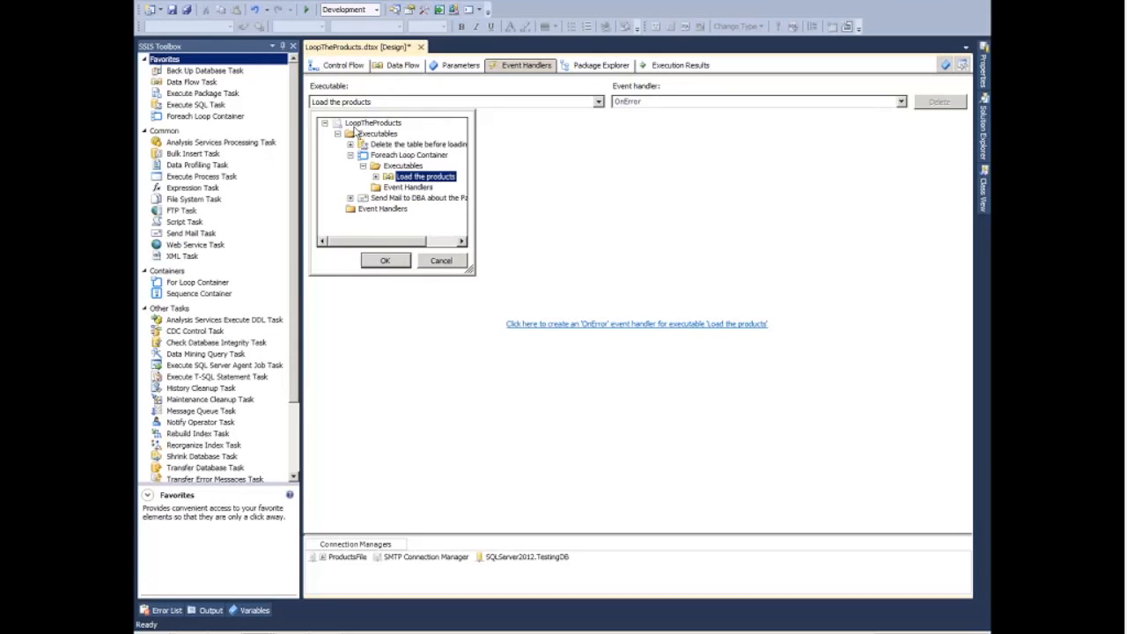
click(361, 123)
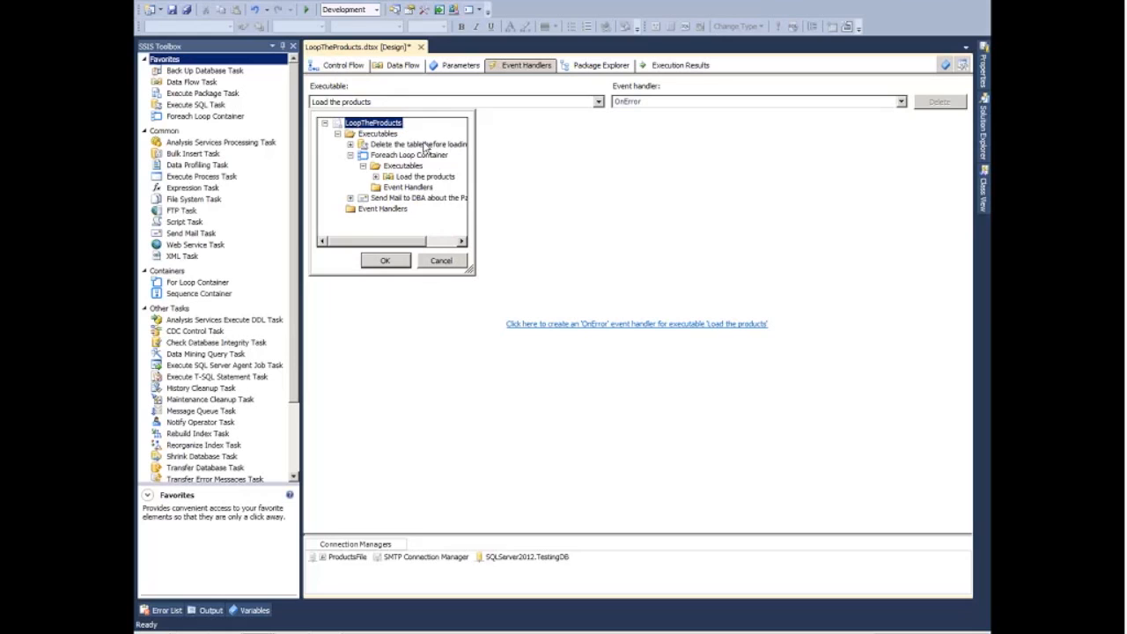
click(362, 155)
click(393, 146)
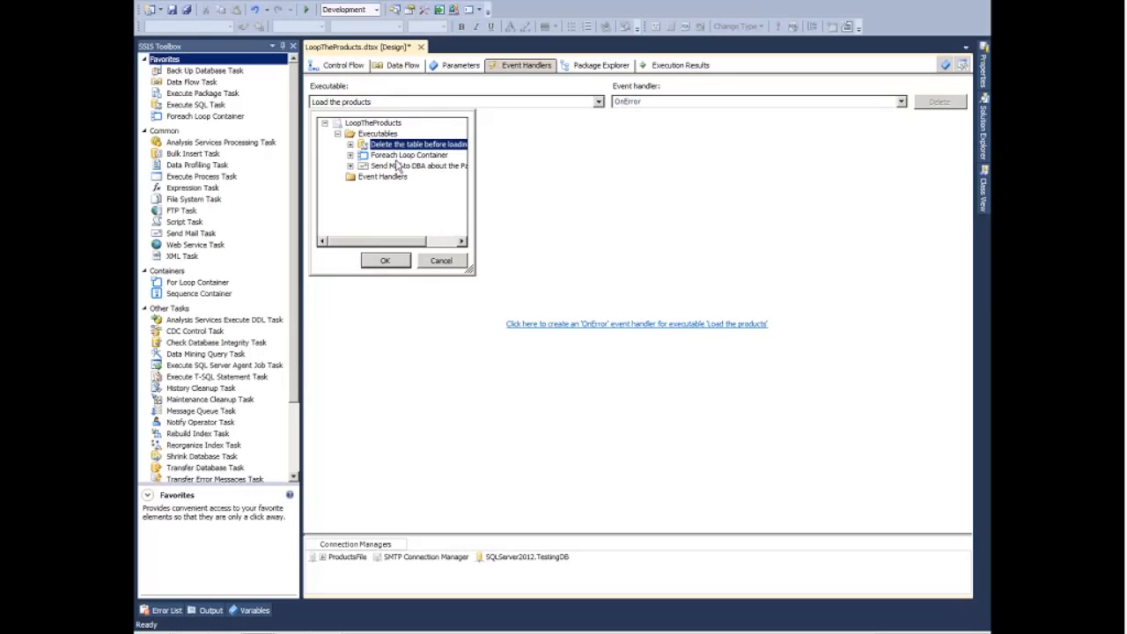
click(436, 154)
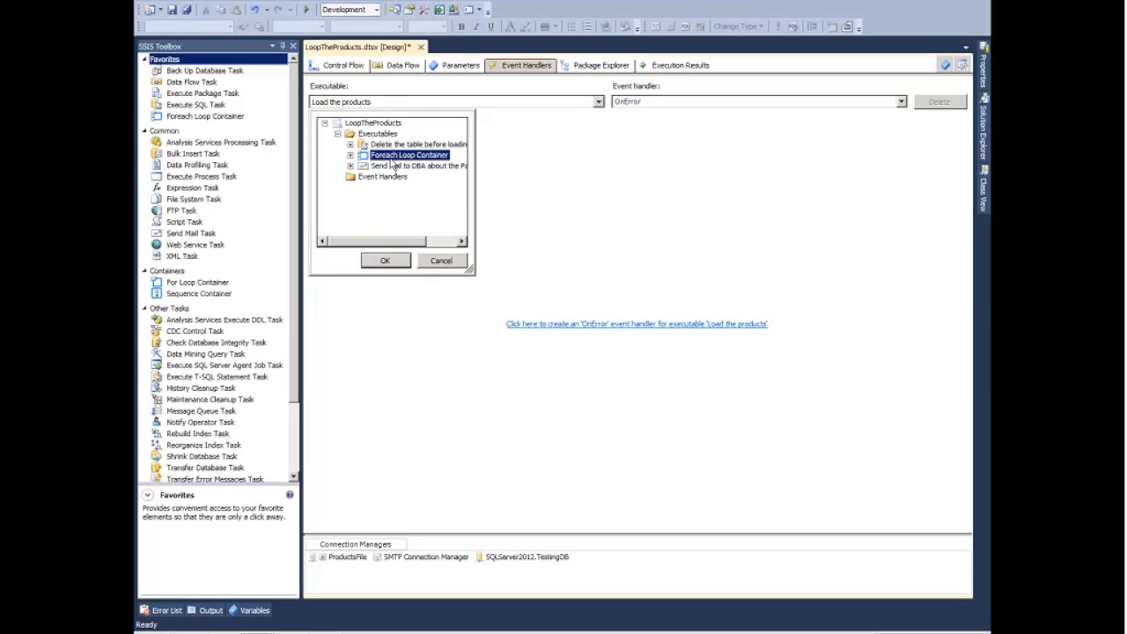
click(409, 166)
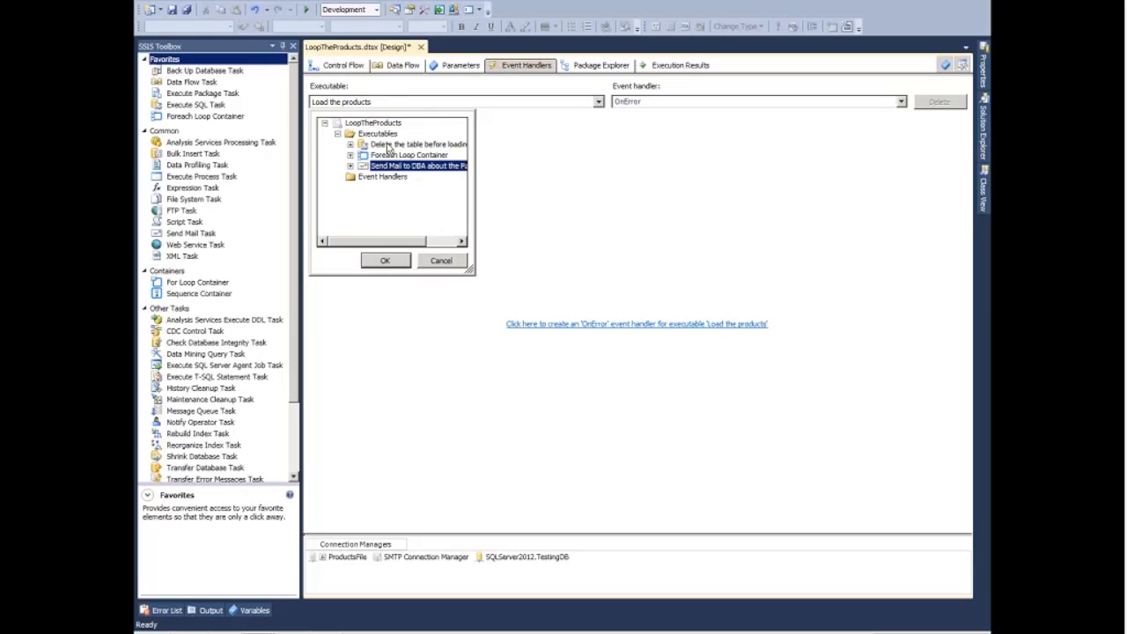
click(377, 133)
click(383, 145)
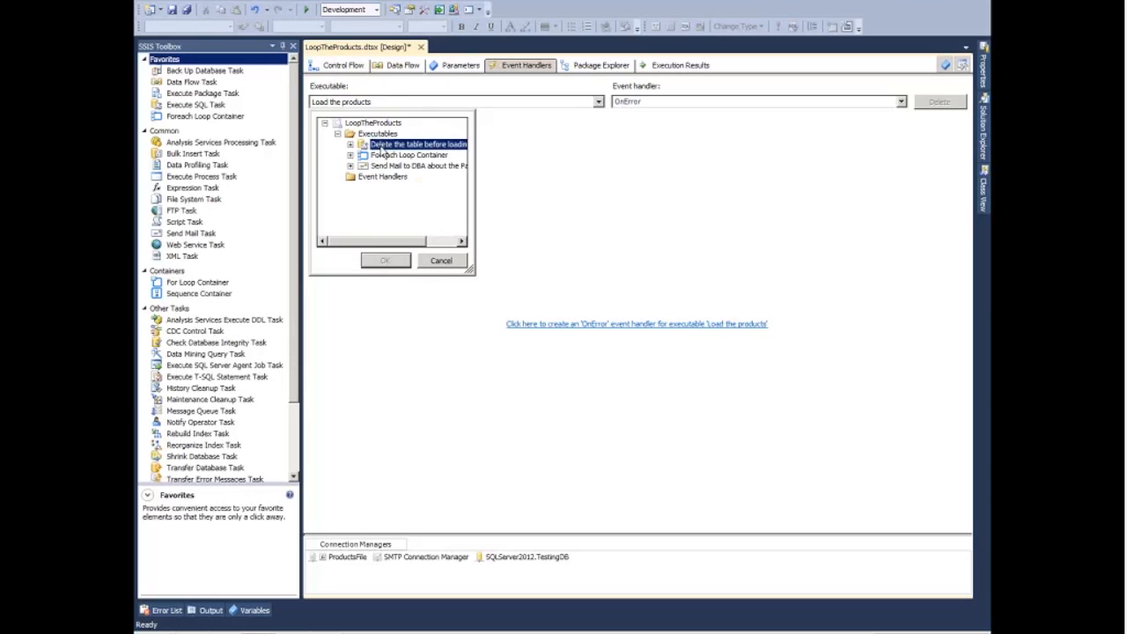
click(440, 261)
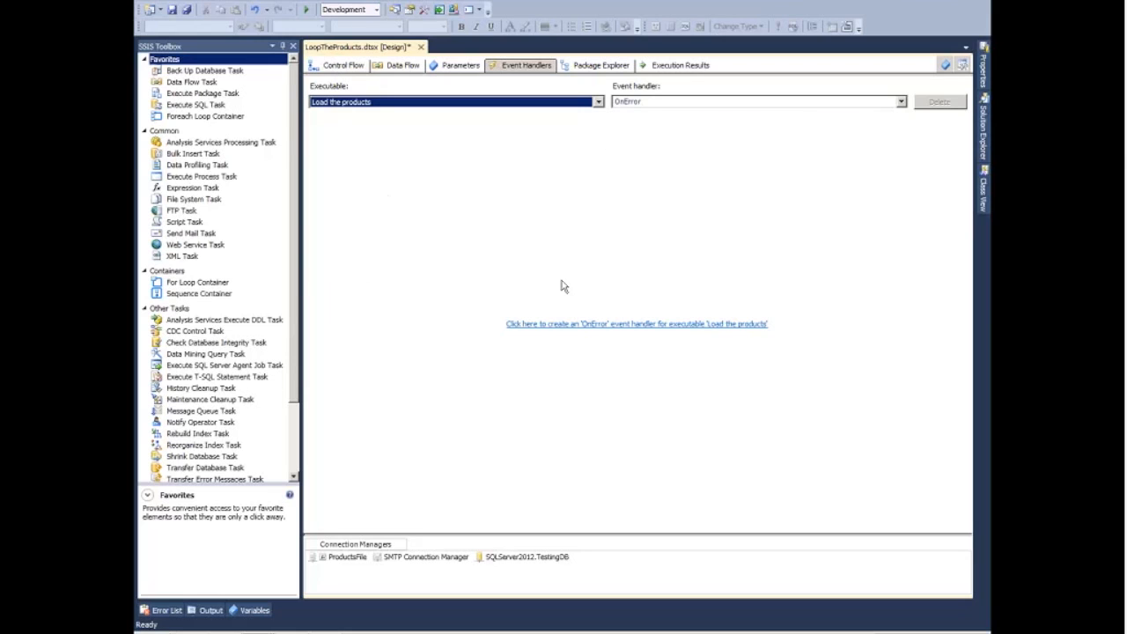
- Review the event types and executables, keeping OnError for Load the products, and try to place an Execute SQL Task in that handler
click(656, 104)
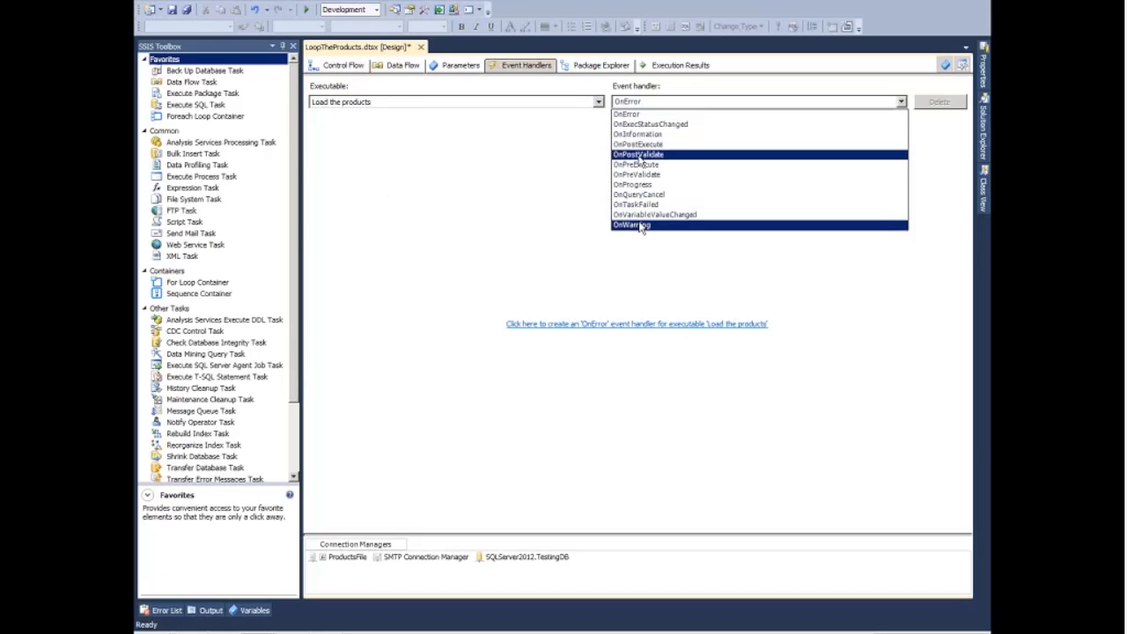
click(636, 116)
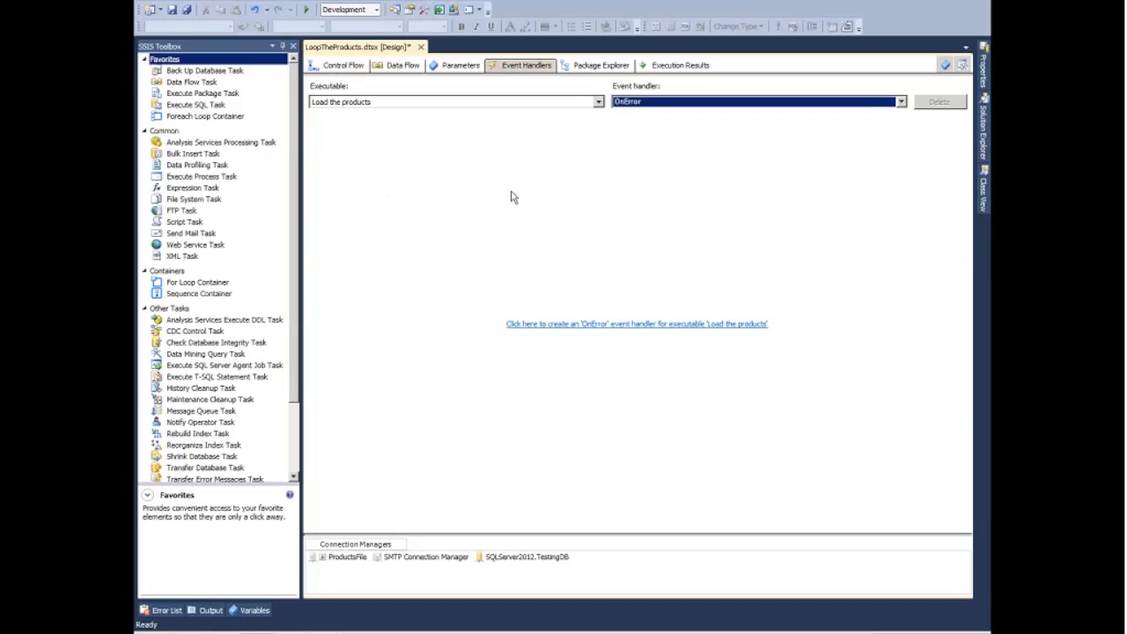
click(485, 103)
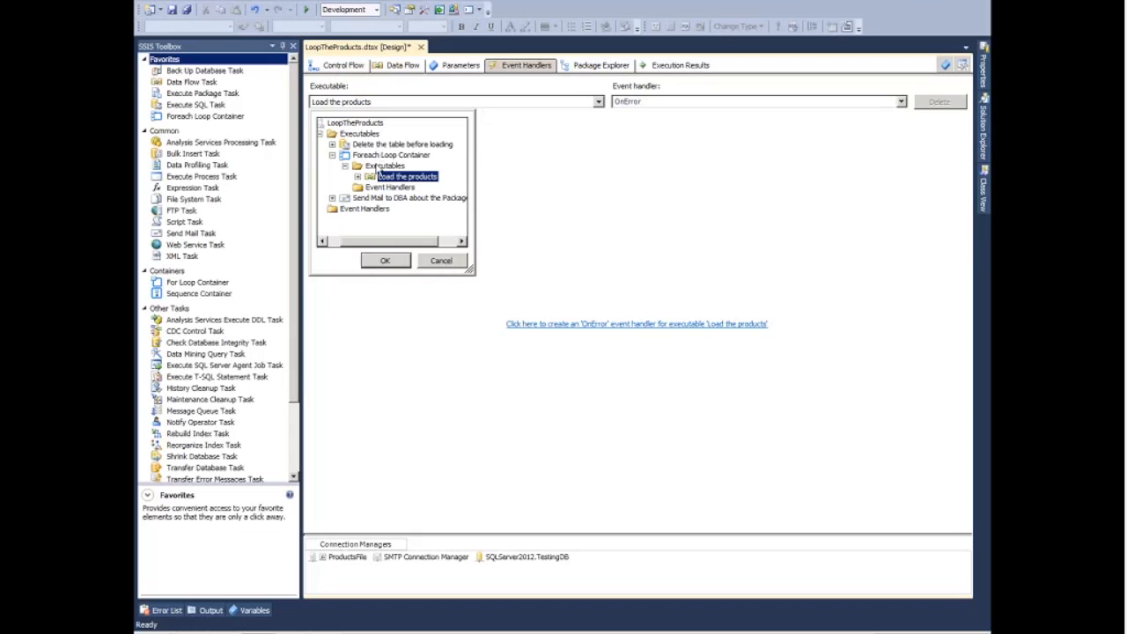
click(401, 145)
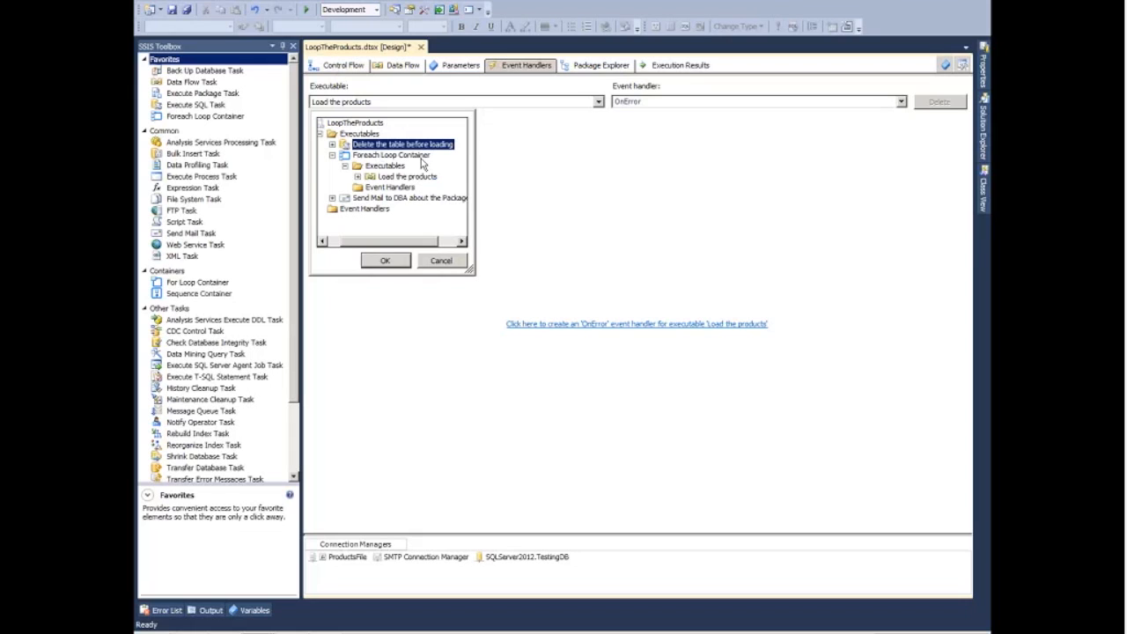
click(440, 261)
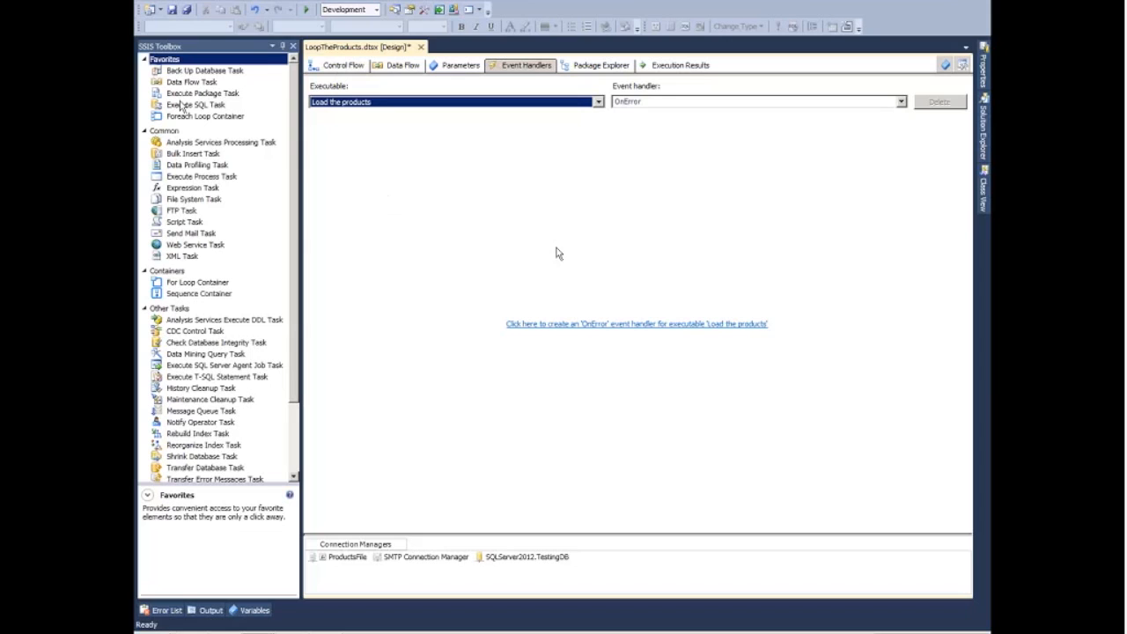
drag(191, 105, 449, 185)
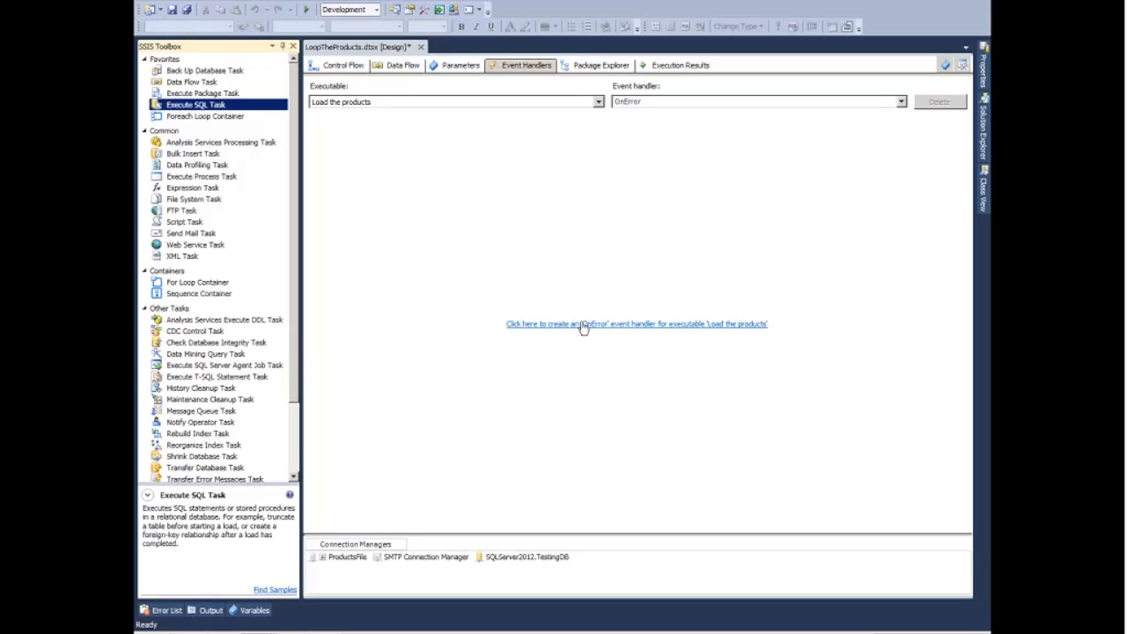
- Examine the package's log providers and connection managers in Package Explorer
click(607, 66)
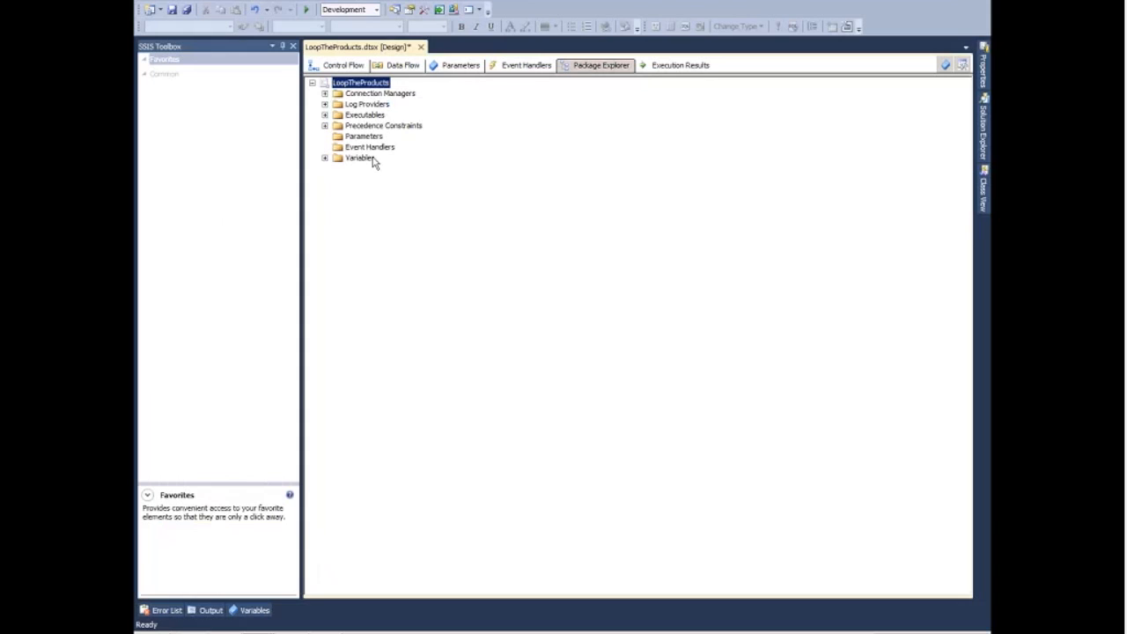
key(Down)
key(Down)
key(Right)
key(Down)
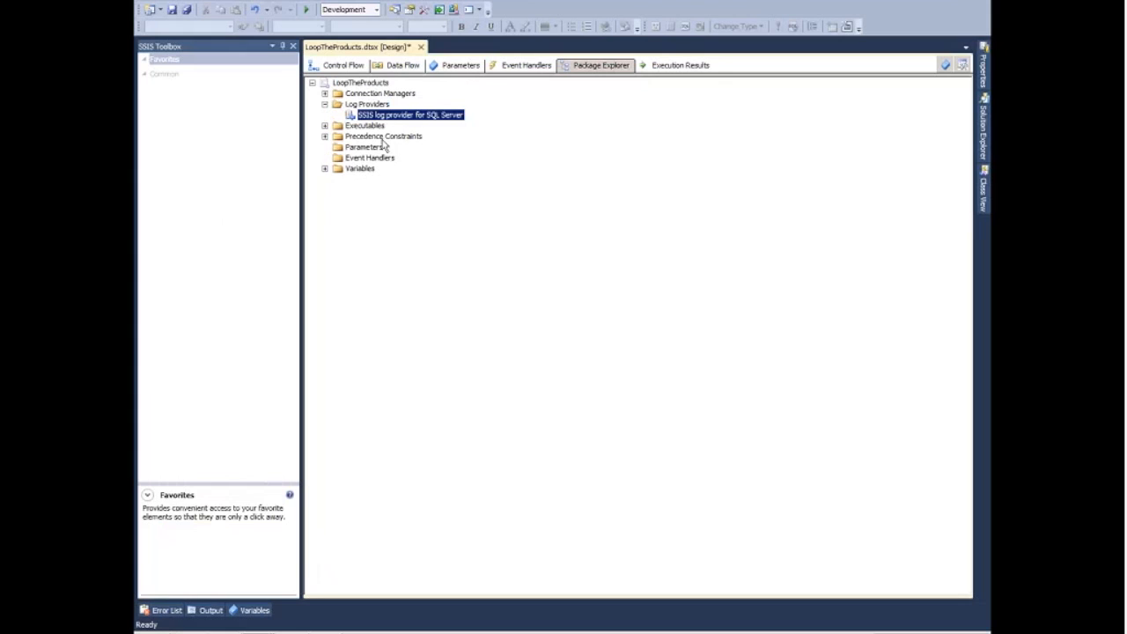
click(382, 95)
key(Right)
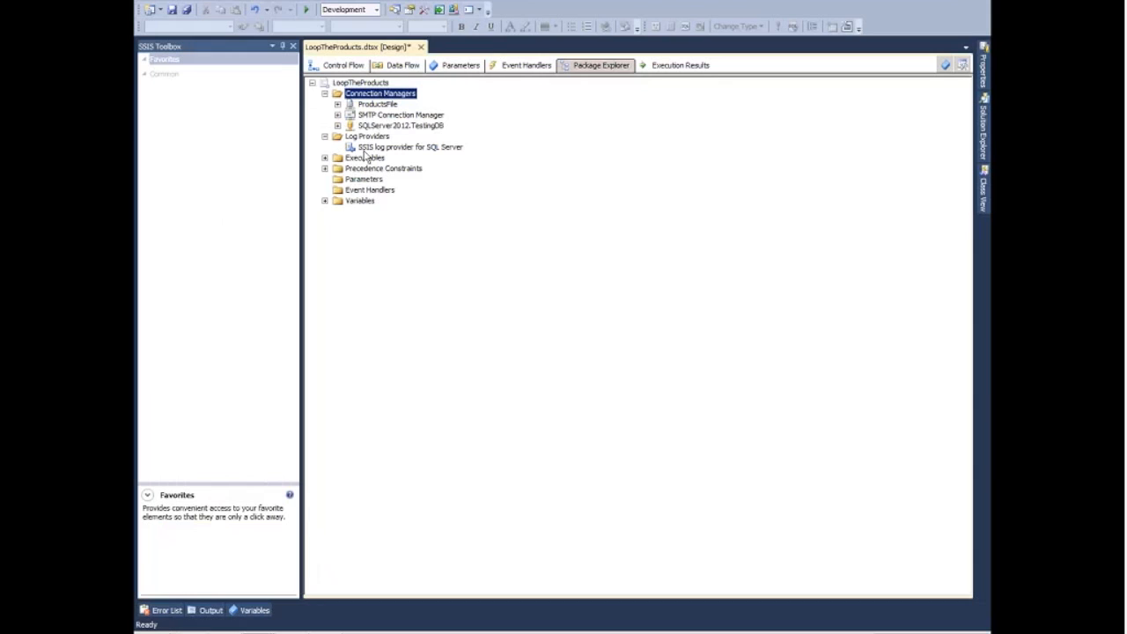
- Examine the executables and precedence constraints in Package Explorer, comparing the constraints with the arrows in the control flow
click(366, 158)
key(Right)
click(384, 169)
click(387, 190)
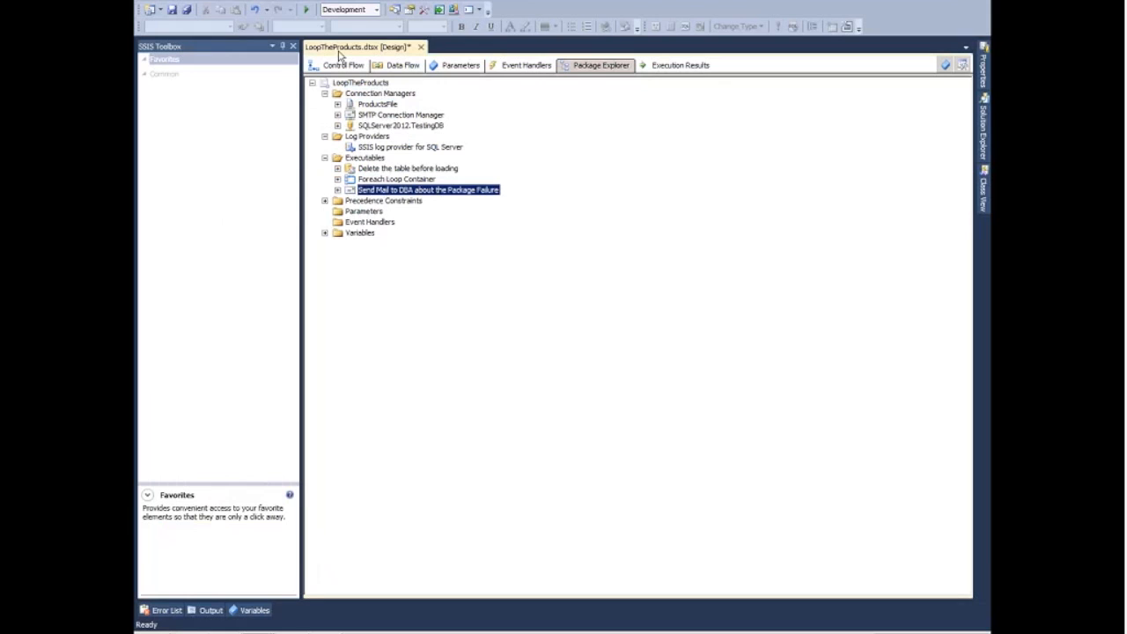
double_click(361, 202)
click(379, 221)
click(380, 232)
click(340, 67)
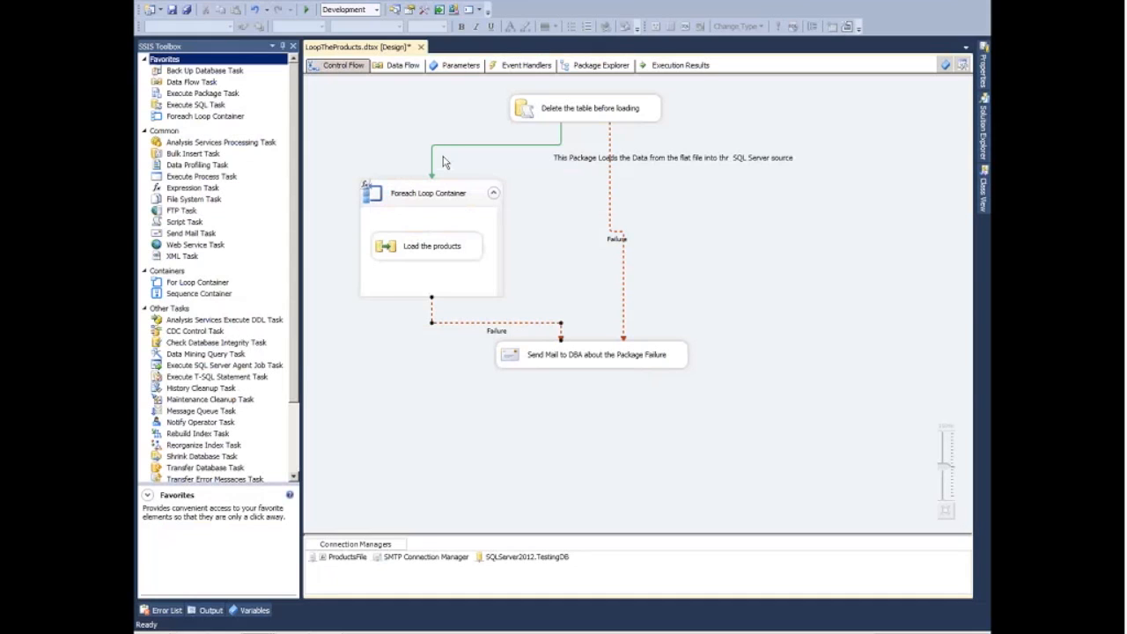
click(572, 66)
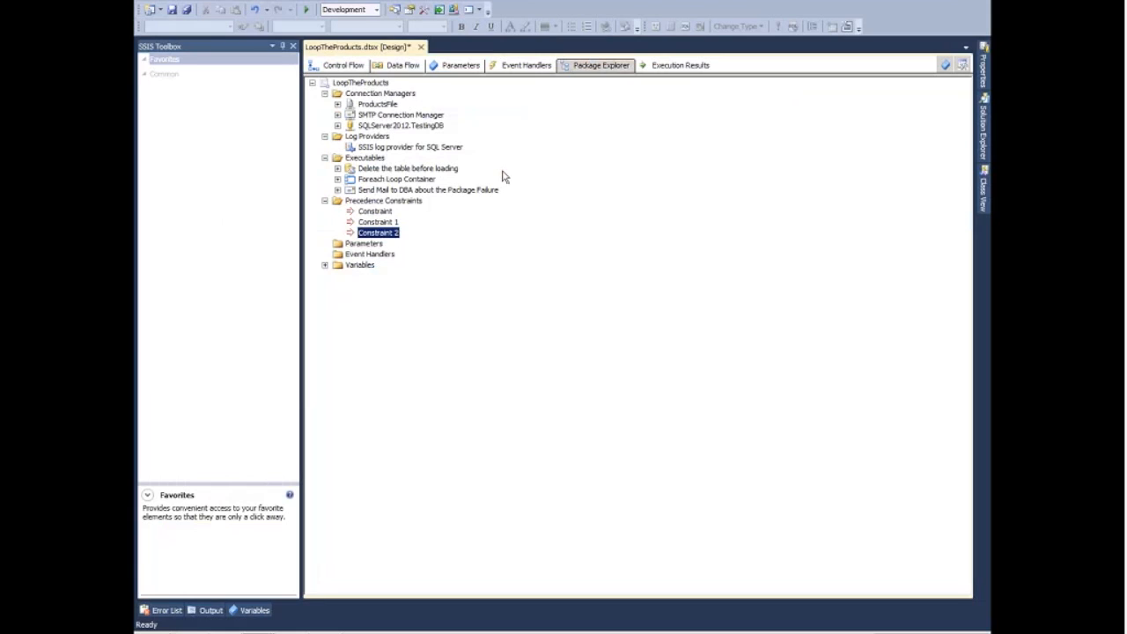
- Read through the execution results of LoopTheProducts, from the table deletion task to the end of the package run
click(680, 65)
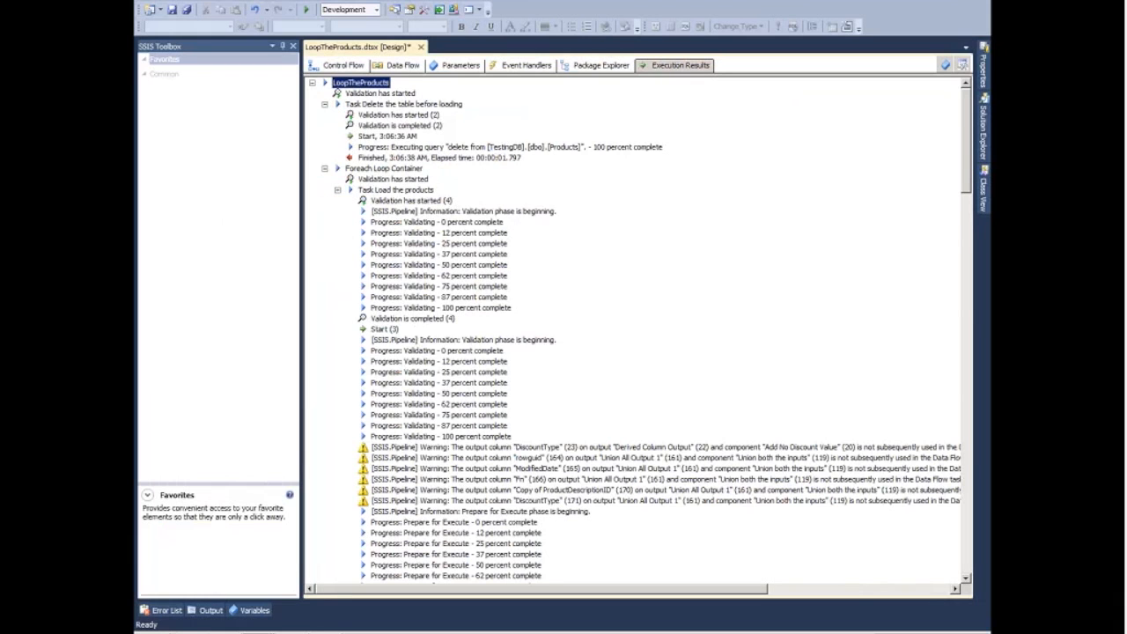
scroll(485, 252, down, 12)
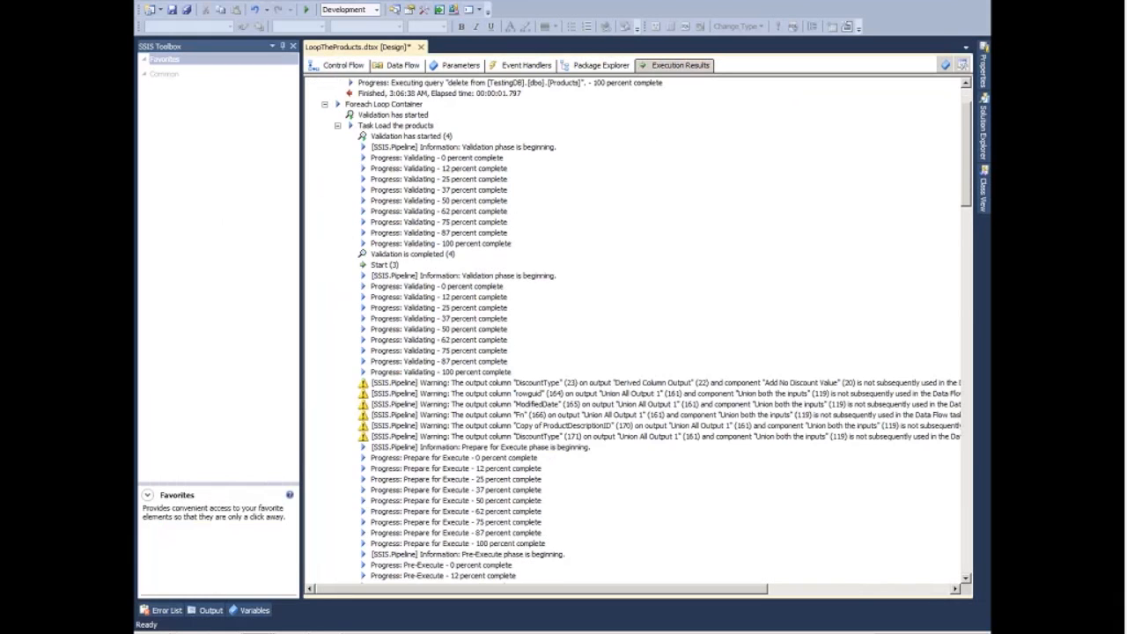
scroll(485, 252, down, 4)
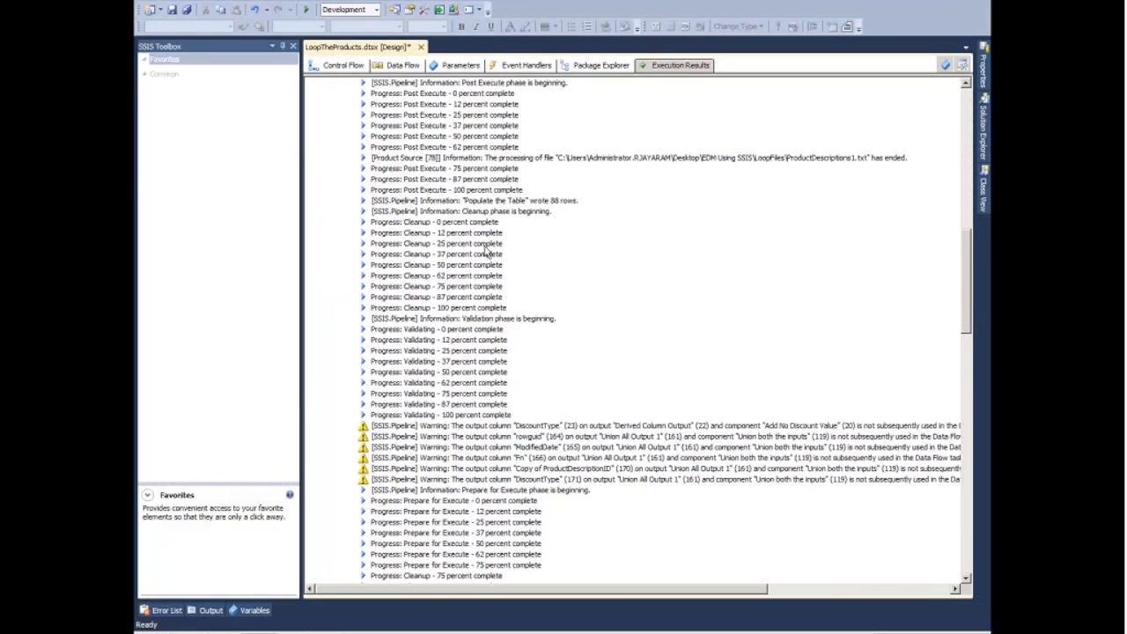
scroll(485, 252, down, 18)
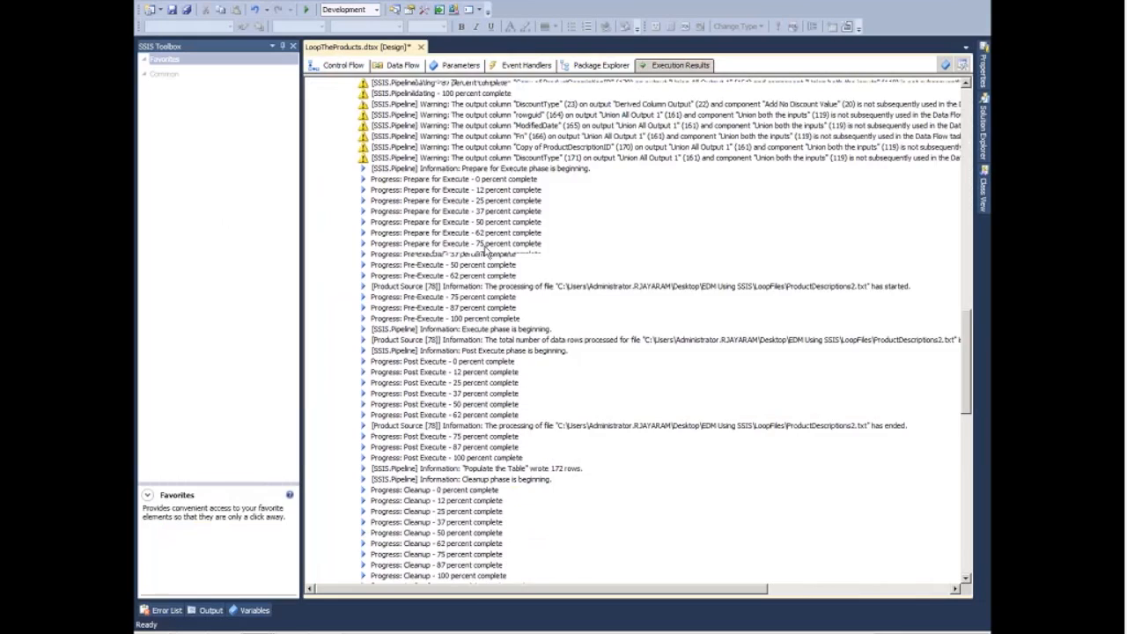
scroll(485, 252, down, 13)
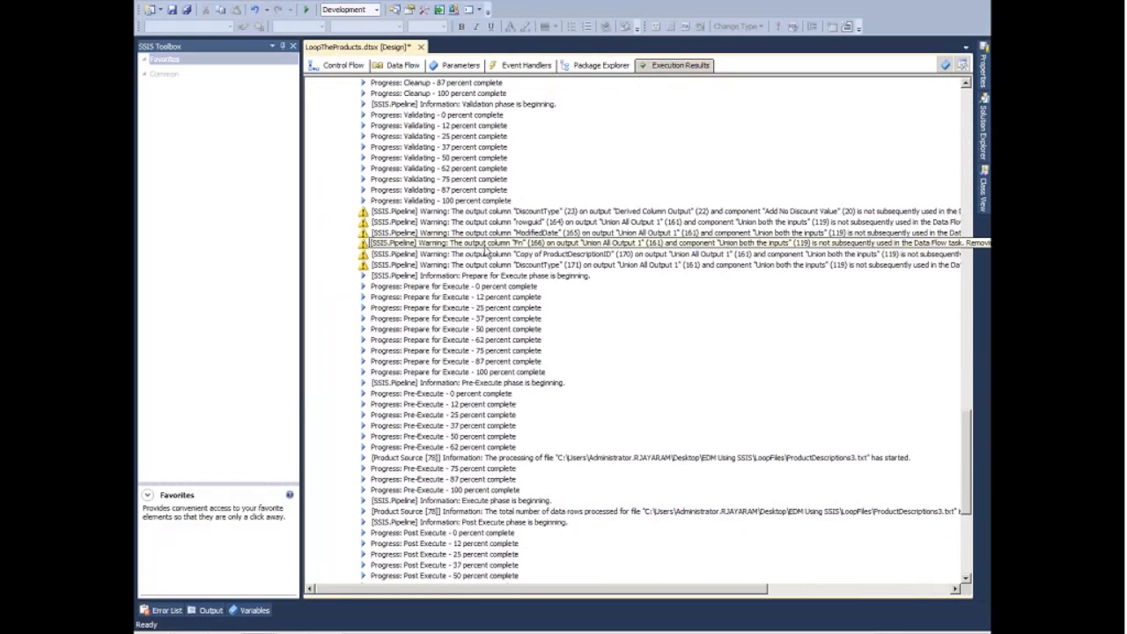
scroll(485, 251, down, 8)
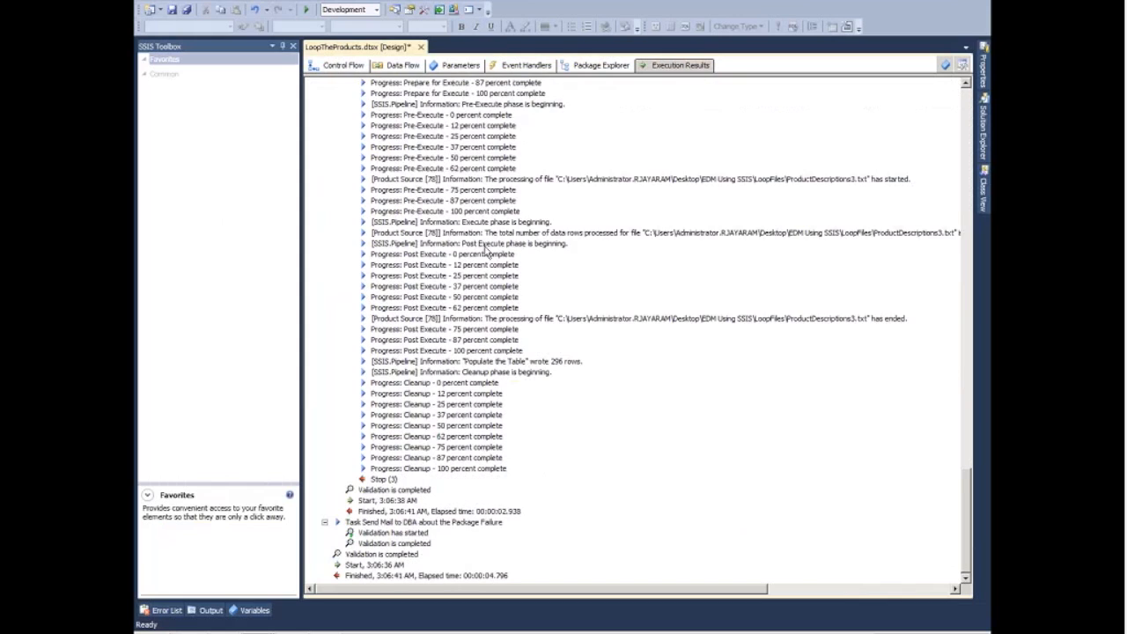
scroll(485, 252, up, 14)
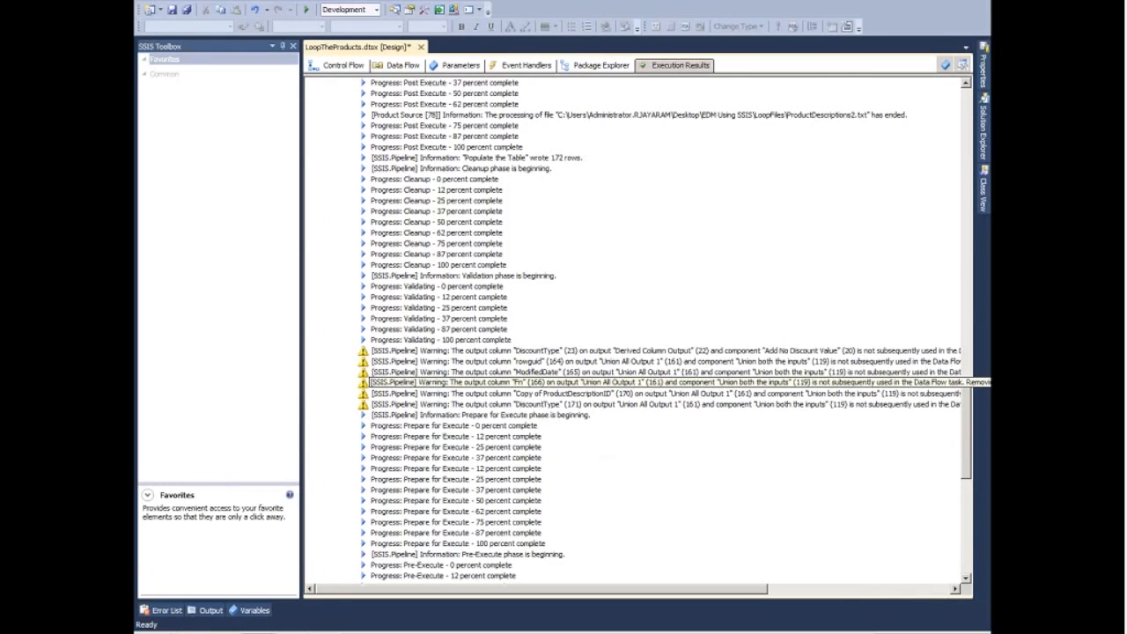
- Examine the remaining execution results to the end of the run, and review the logged phases back up to the package start
scroll(443, 393, down, 6)
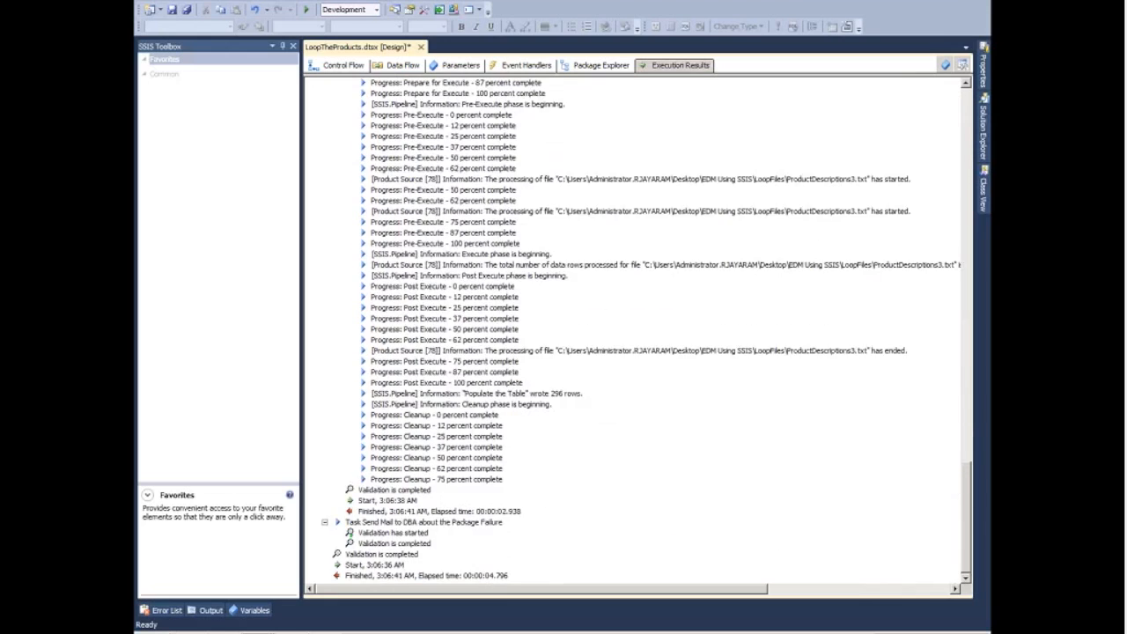
scroll(443, 393, up, 13)
scroll(443, 394, up, 13)
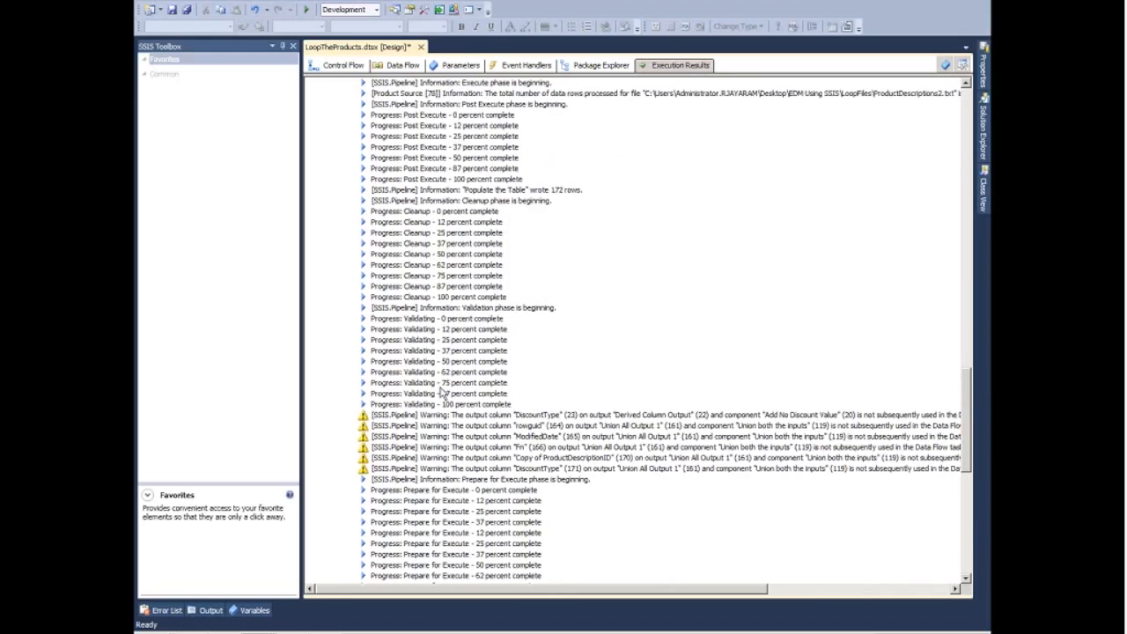
scroll(443, 394, up, 1)
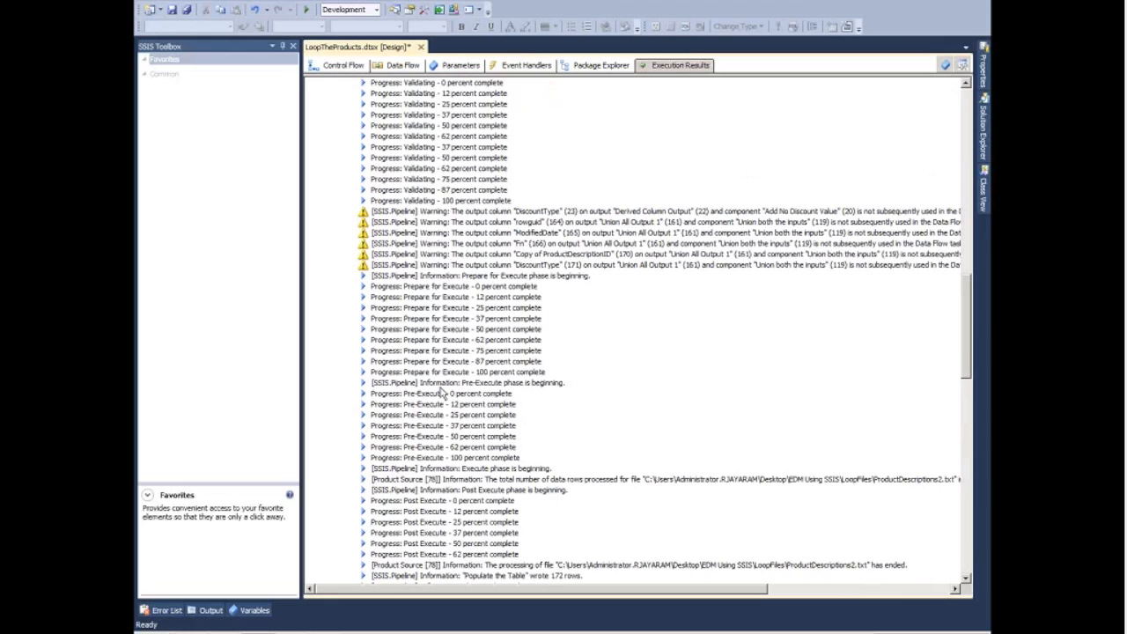
scroll(443, 394, up, 11)
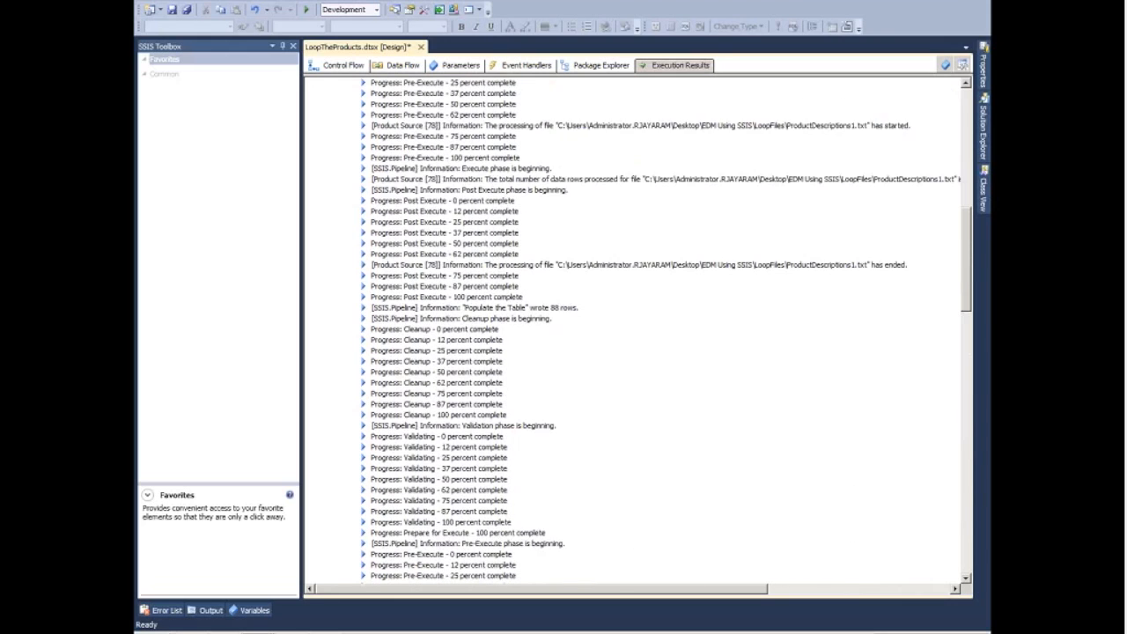
scroll(443, 393, up, 10)
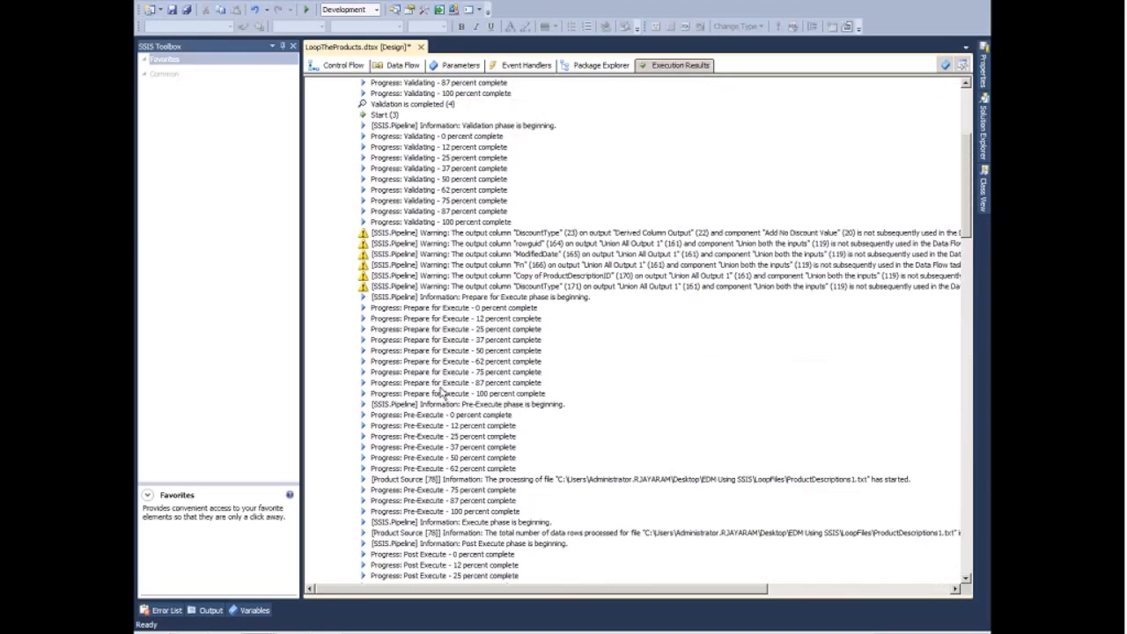
scroll(441, 391, up, 7)
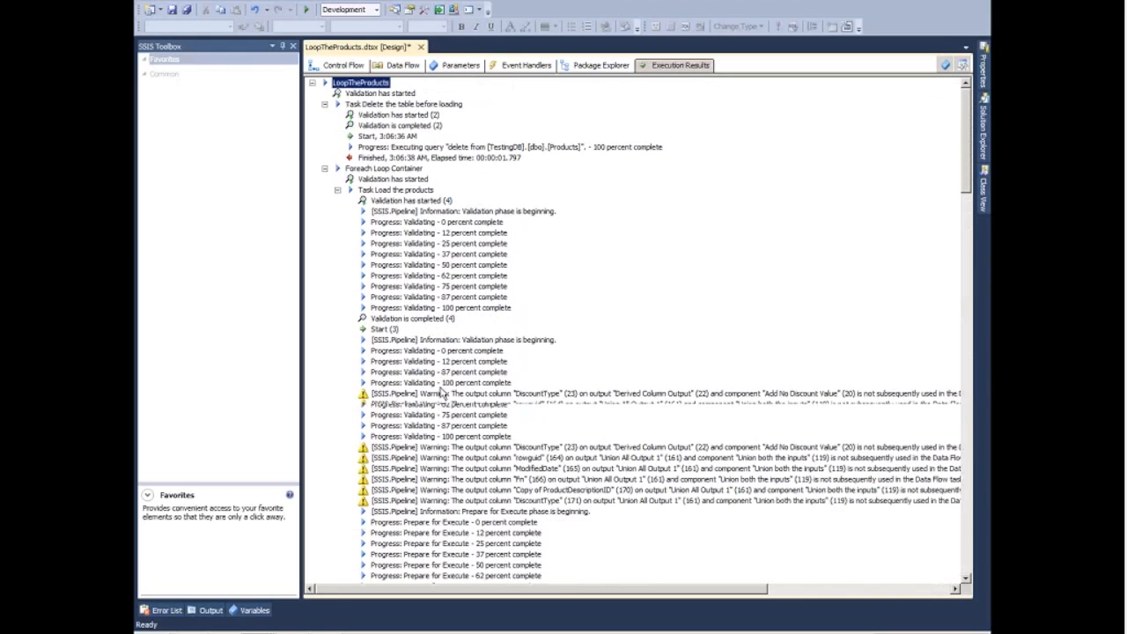
- Collapse the results of the table deletion task and the Foreach Loop Container, and check the package's start and finish entries
click(324, 104)
click(324, 114)
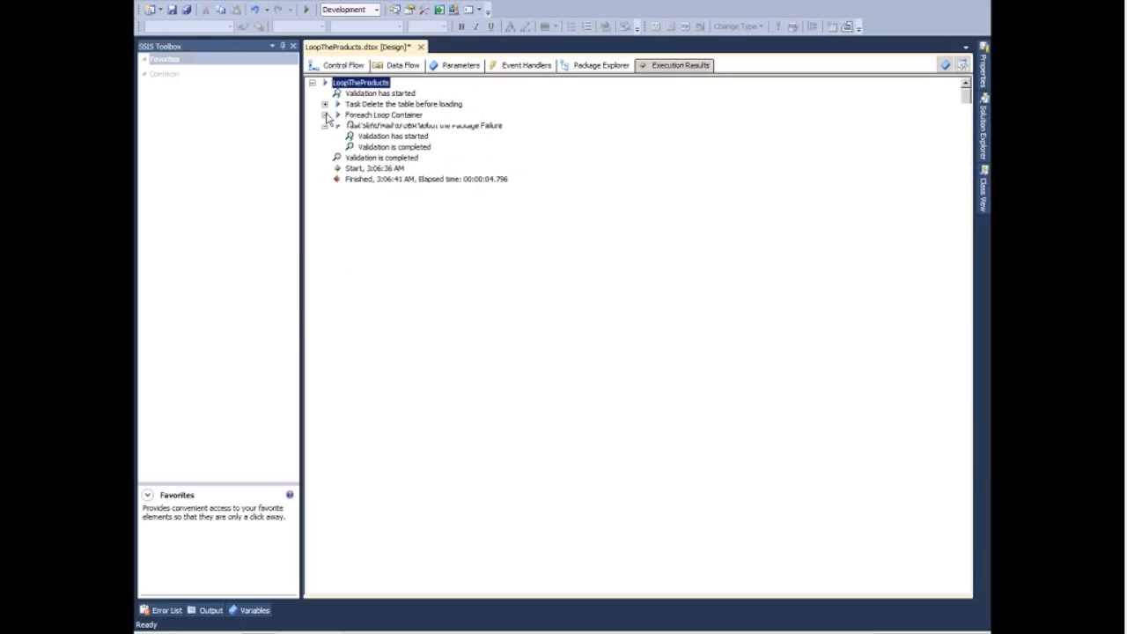
click(375, 169)
key(Down)
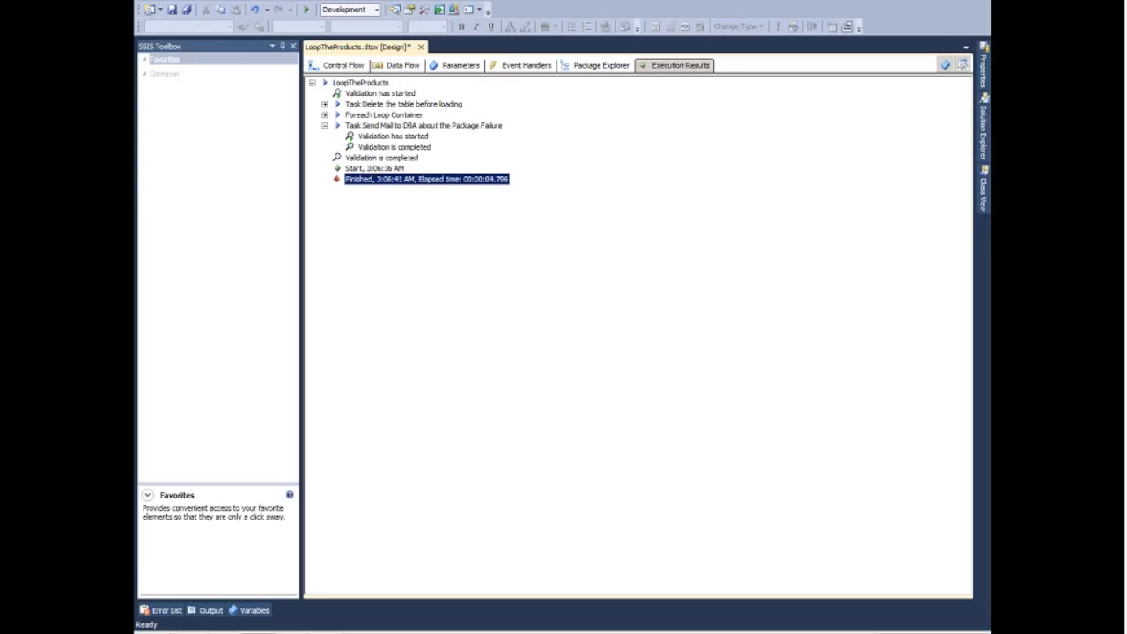
- Return to the control flow, save the LoopTheProducts package, and keep Solution Explorer docked open at a narrower width
click(343, 65)
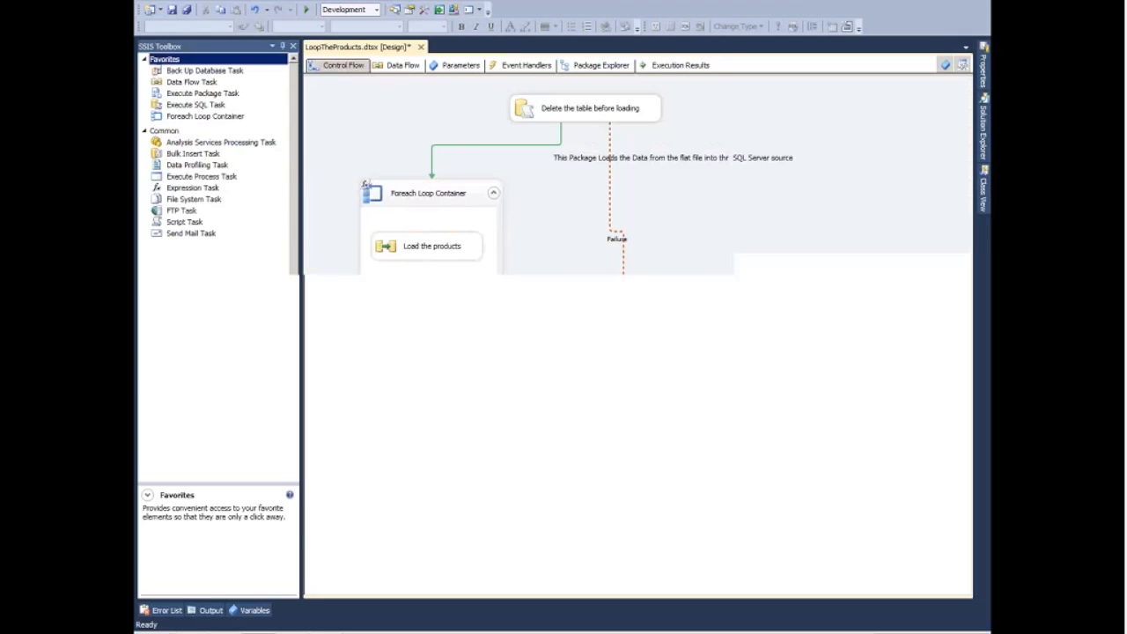
key(ctrl+s)
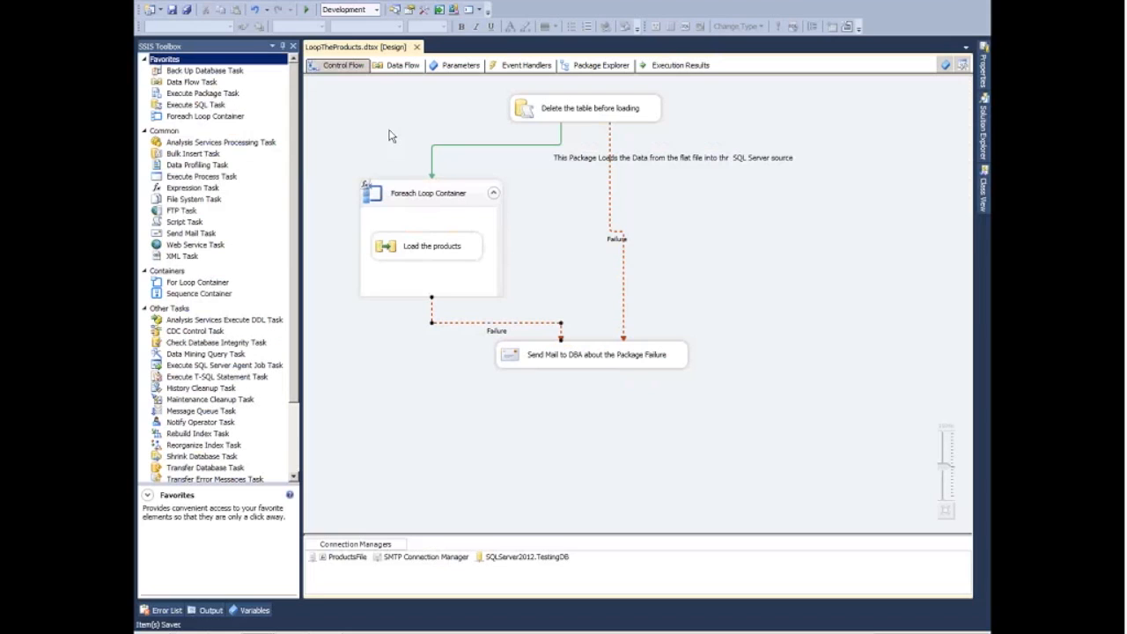
mouse_move(979, 126)
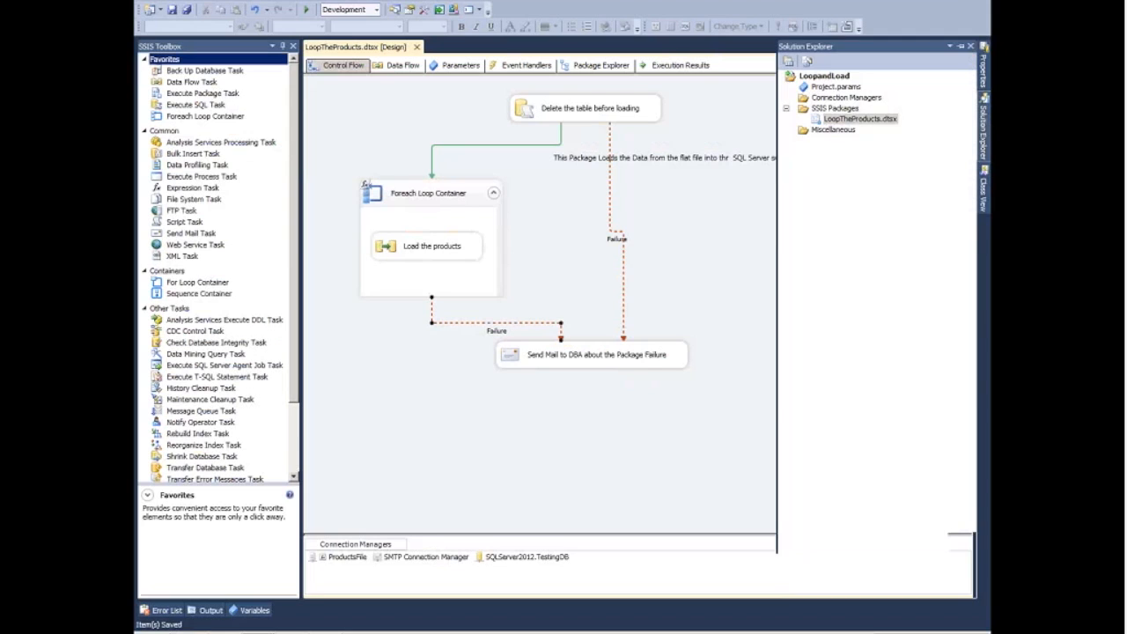
click(957, 45)
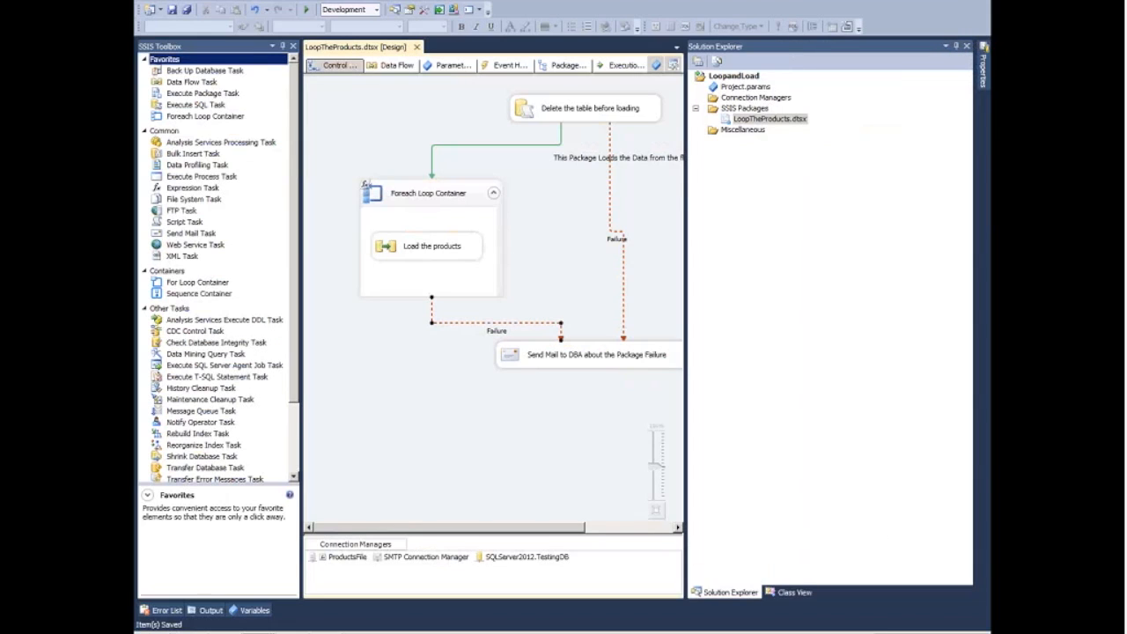
drag(687, 247, 787, 247)
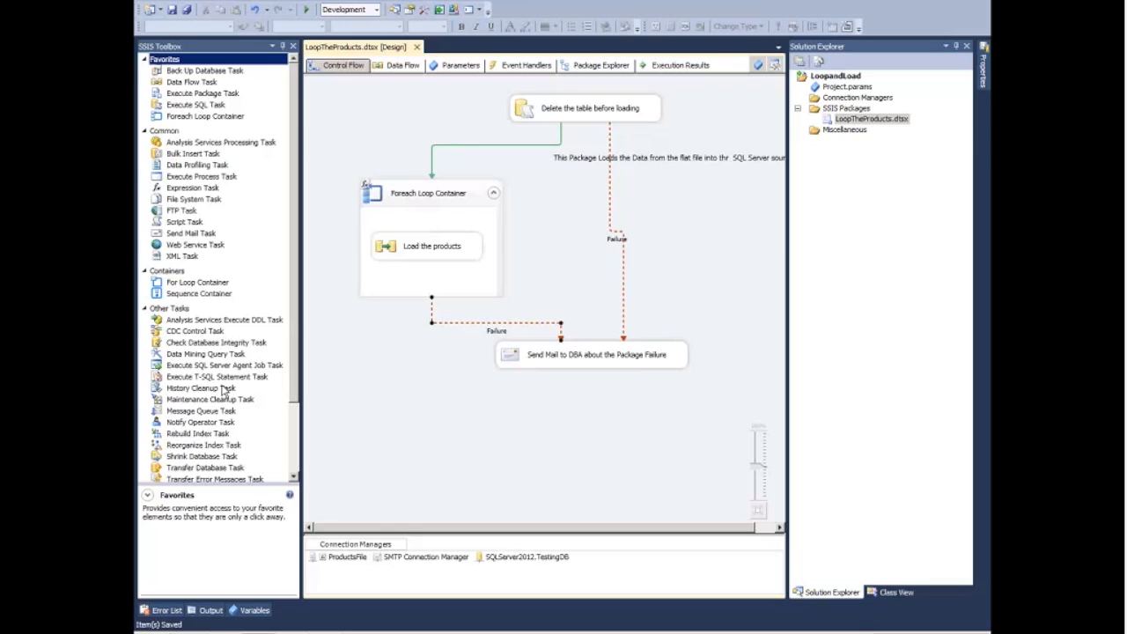
- Open the LoopandLoad project properties and review the server name and server project path in the deployment settings
right_click(828, 77)
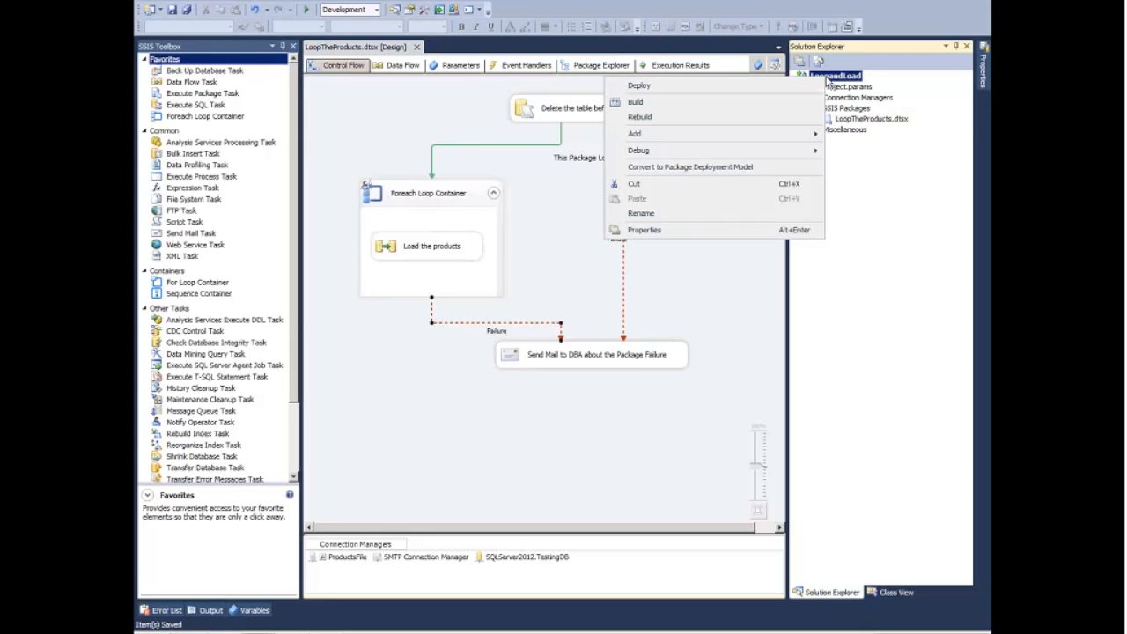
click(730, 229)
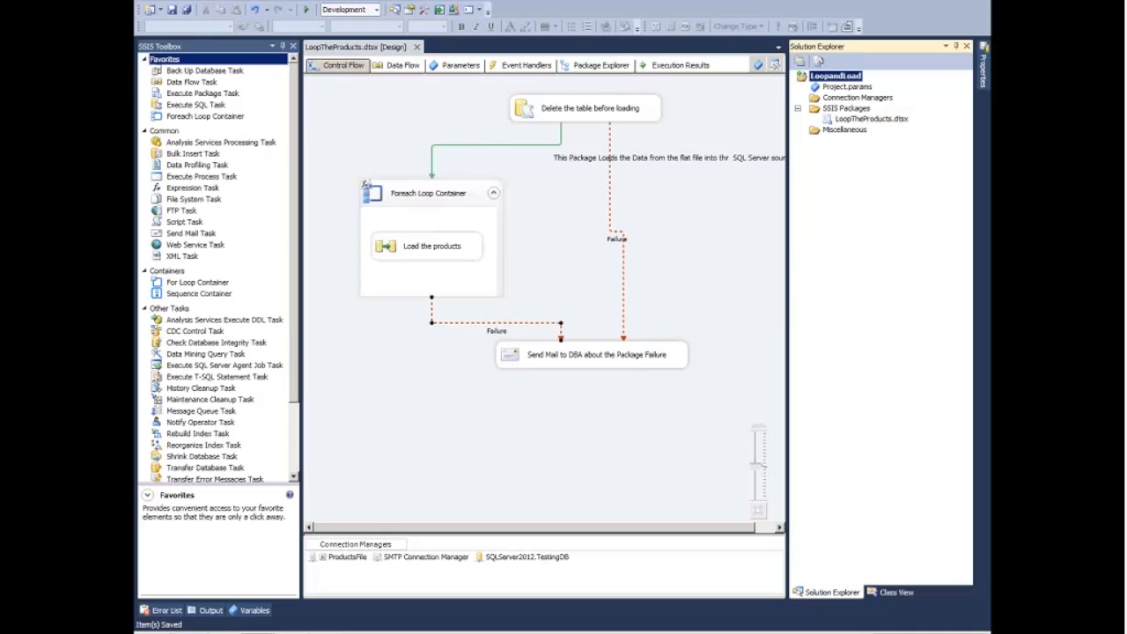
click(359, 154)
click(398, 174)
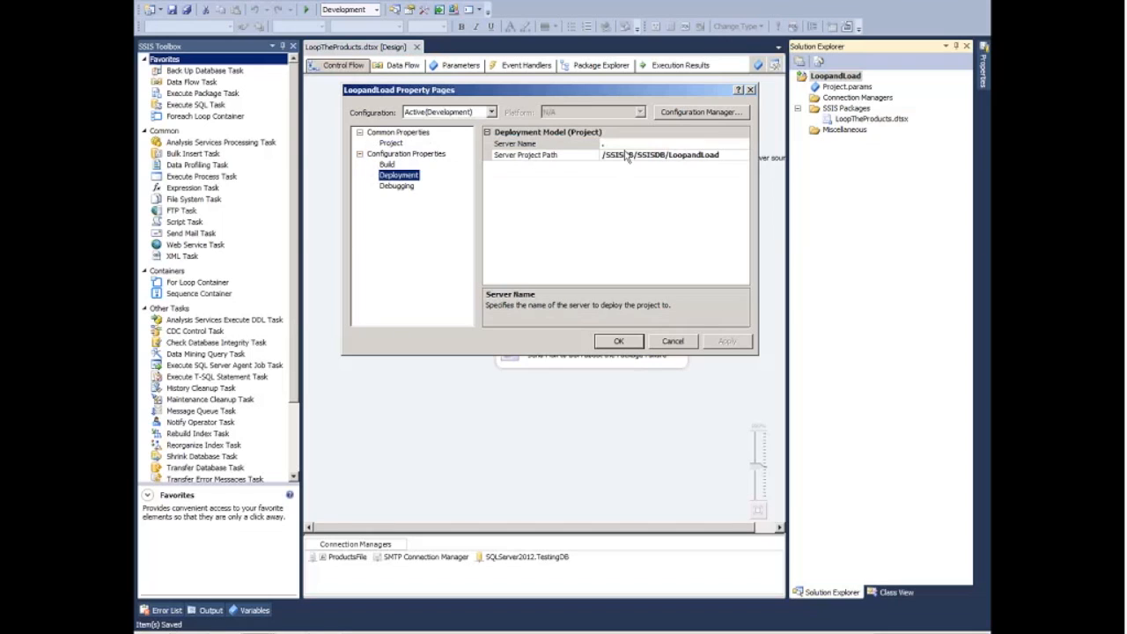
click(593, 144)
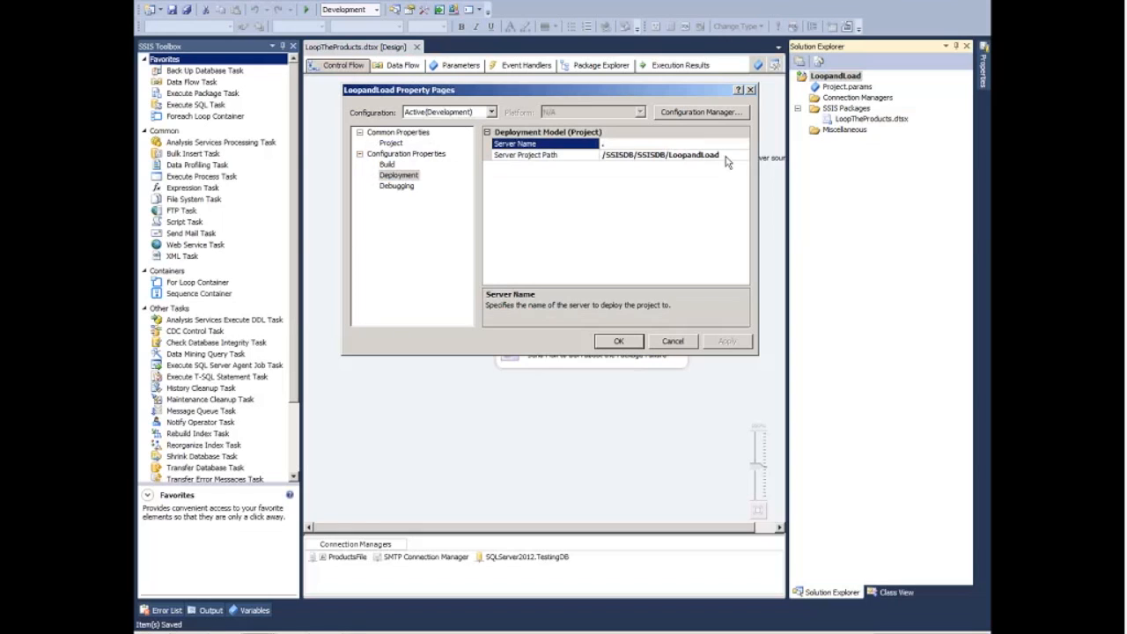
drag(727, 161, 602, 155)
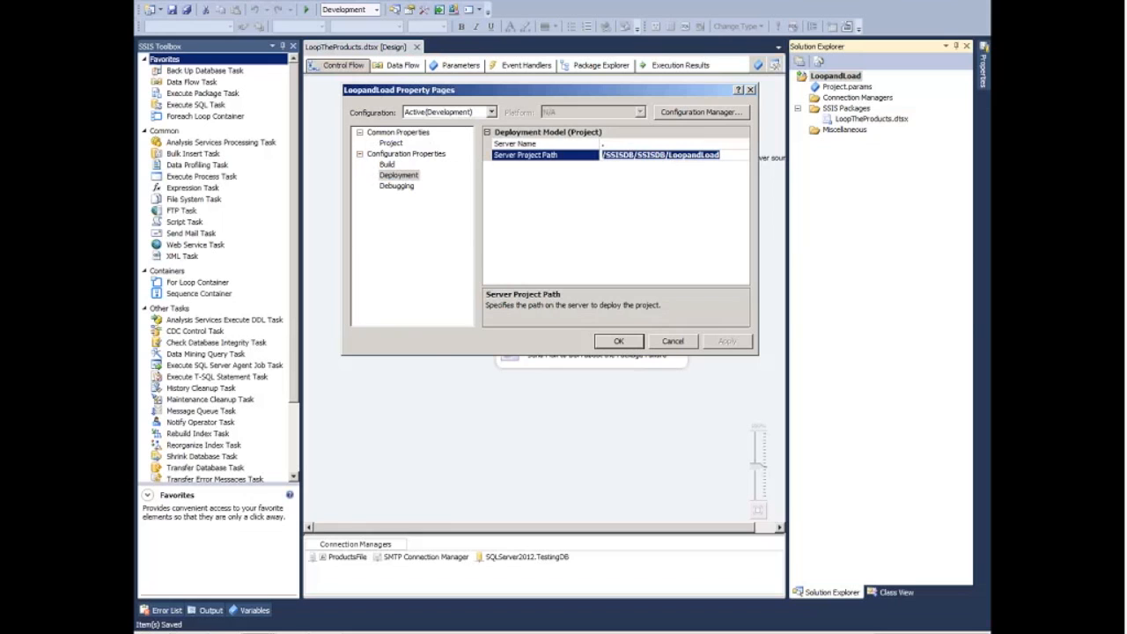
- Switch to SQL Server Management Studio and expand the SSISDB catalog and its SSISDB folder down to the deployed projects
key(alt+Tab)
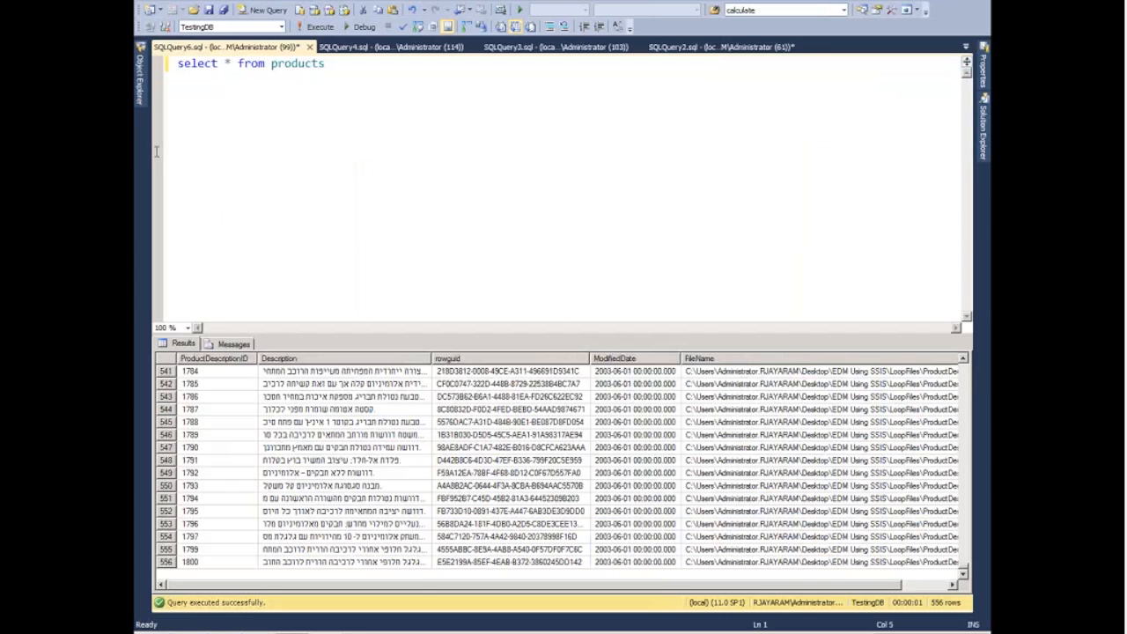
mouse_move(141, 95)
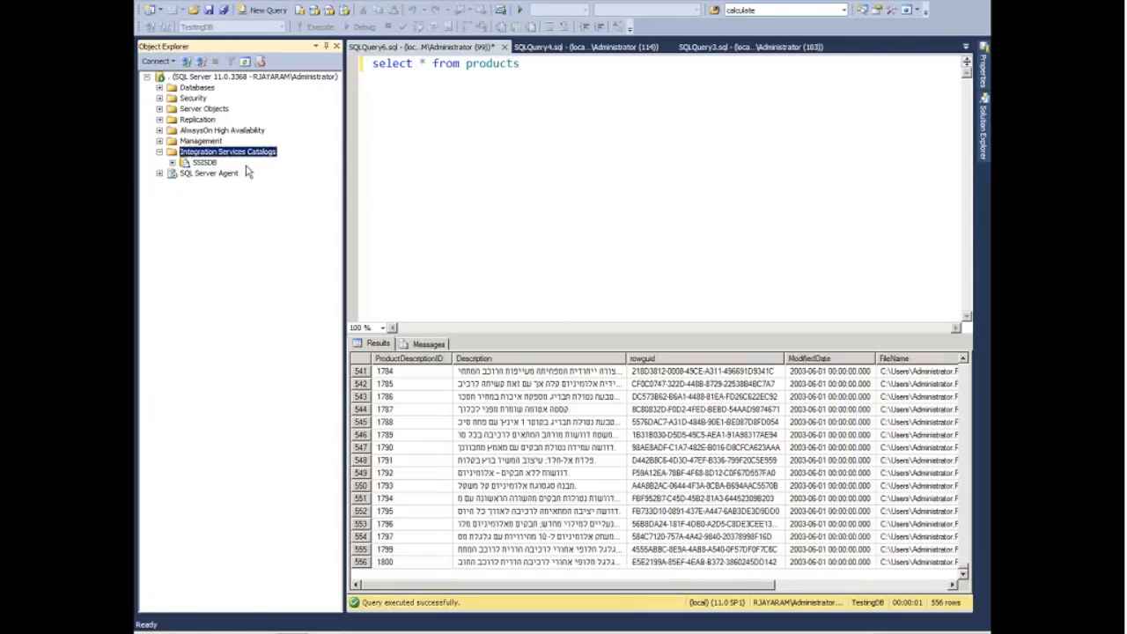
click(203, 162)
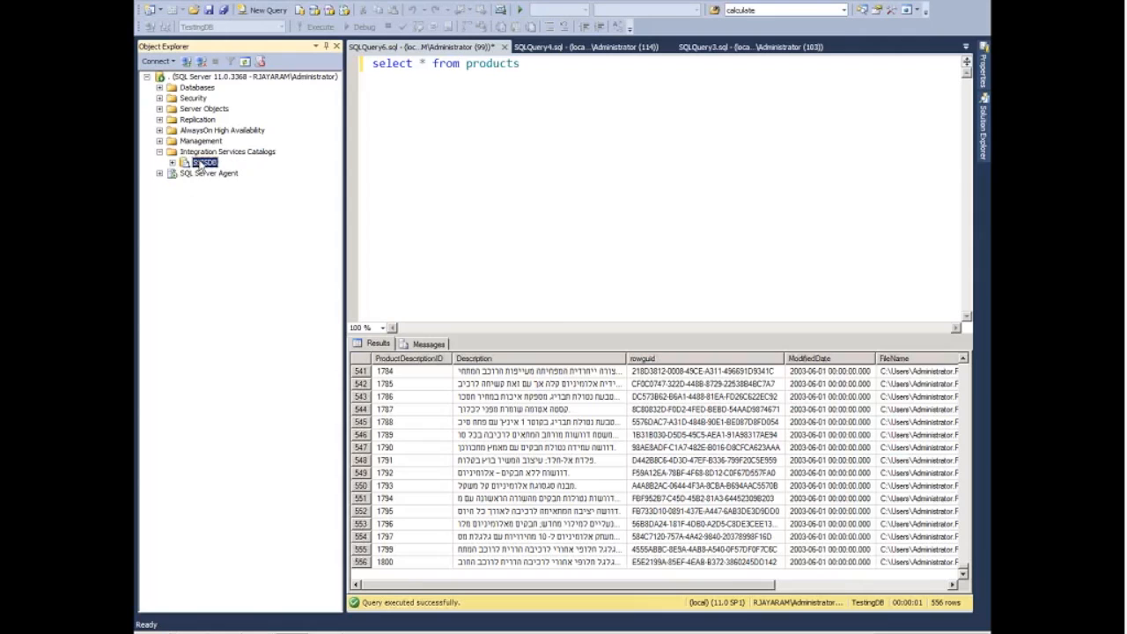
double_click(201, 165)
click(216, 174)
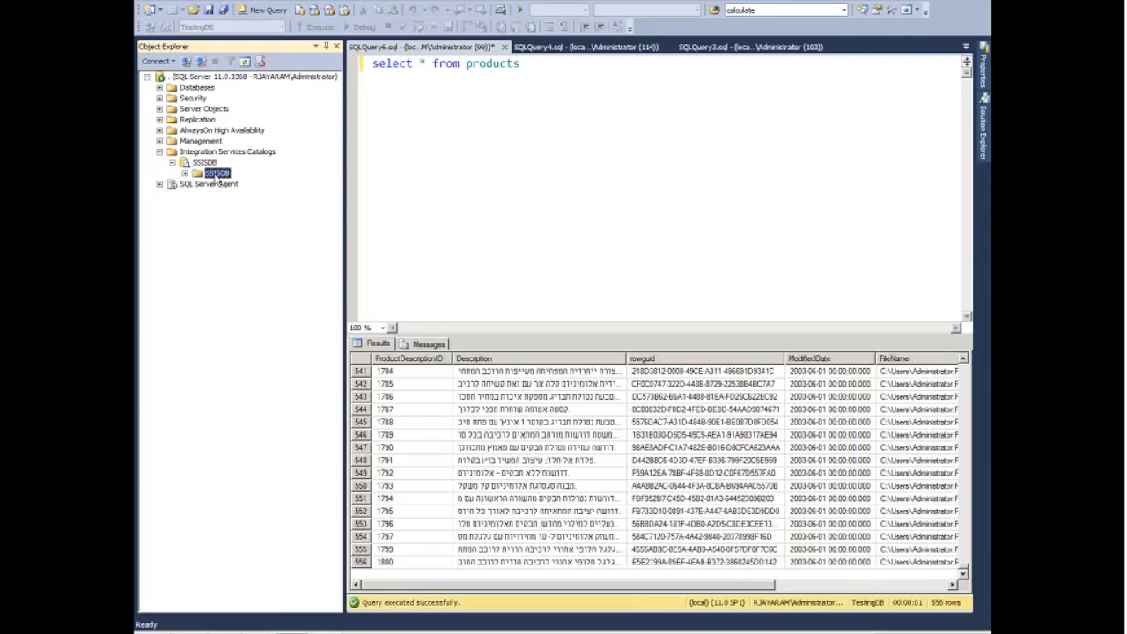
double_click(216, 175)
double_click(231, 184)
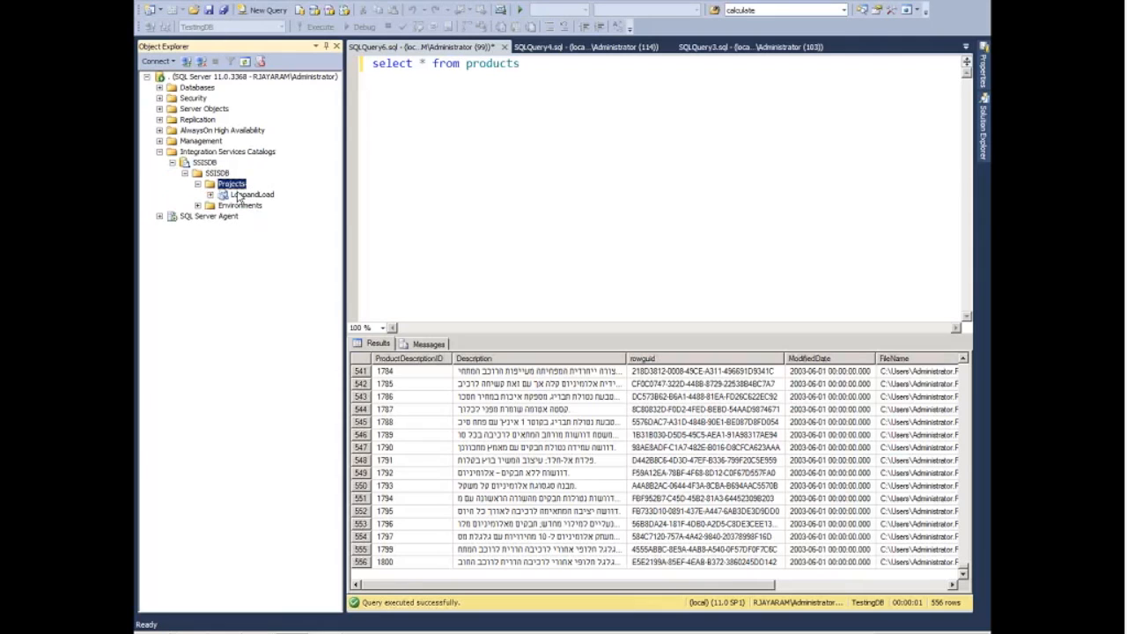
- Trace the deployment path through the SSISDB catalog, the SSISDB folder and the LoopandLoad project
click(205, 162)
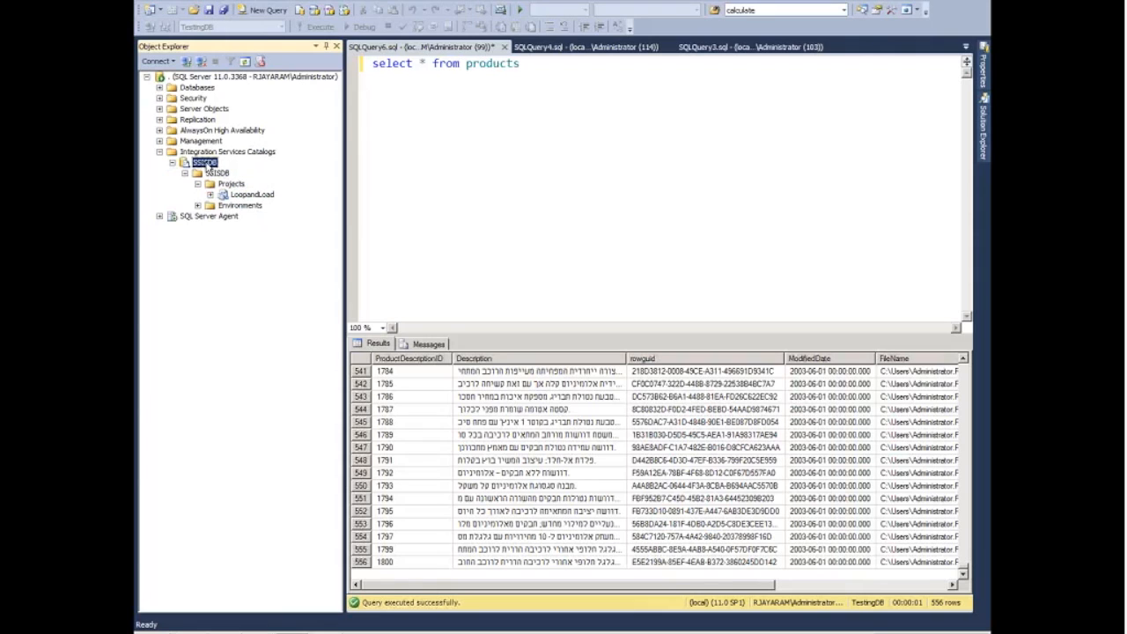
key(Down)
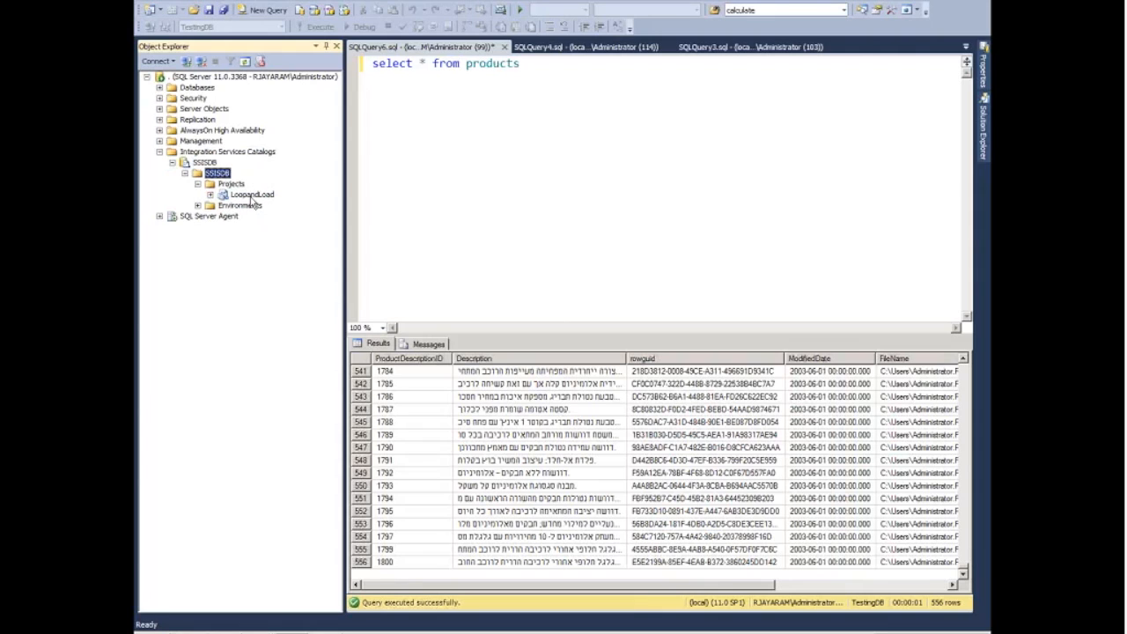
click(251, 195)
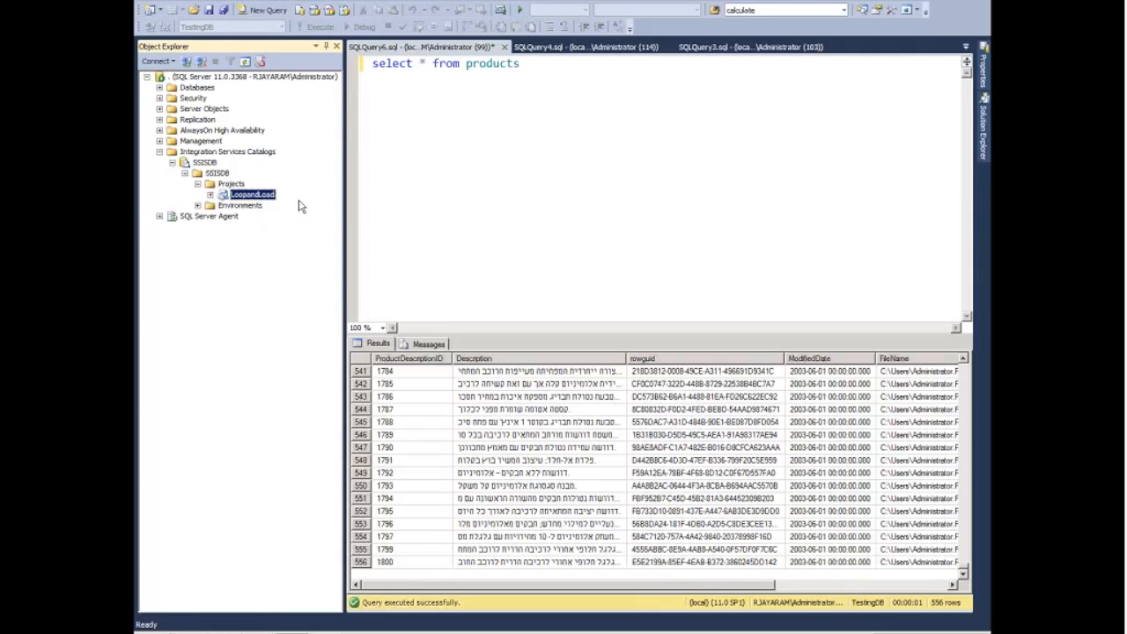
- Open the All Executions report for the LoopandLoad project and review the status, report links, package and time columns
right_click(252, 200)
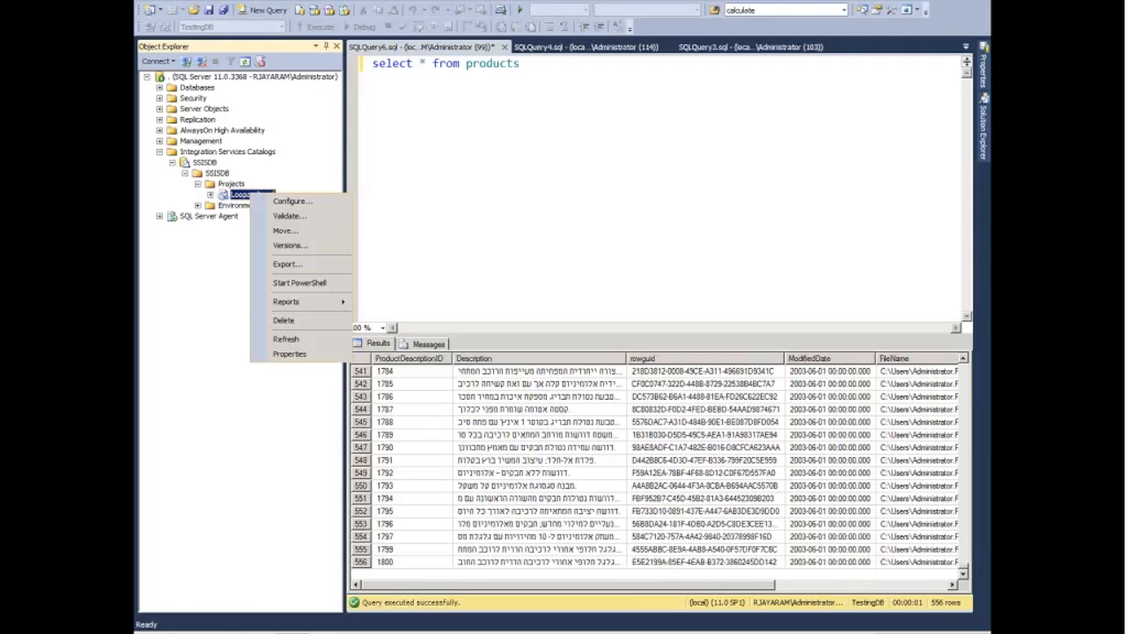
mouse_move(286, 308)
mouse_move(375, 308)
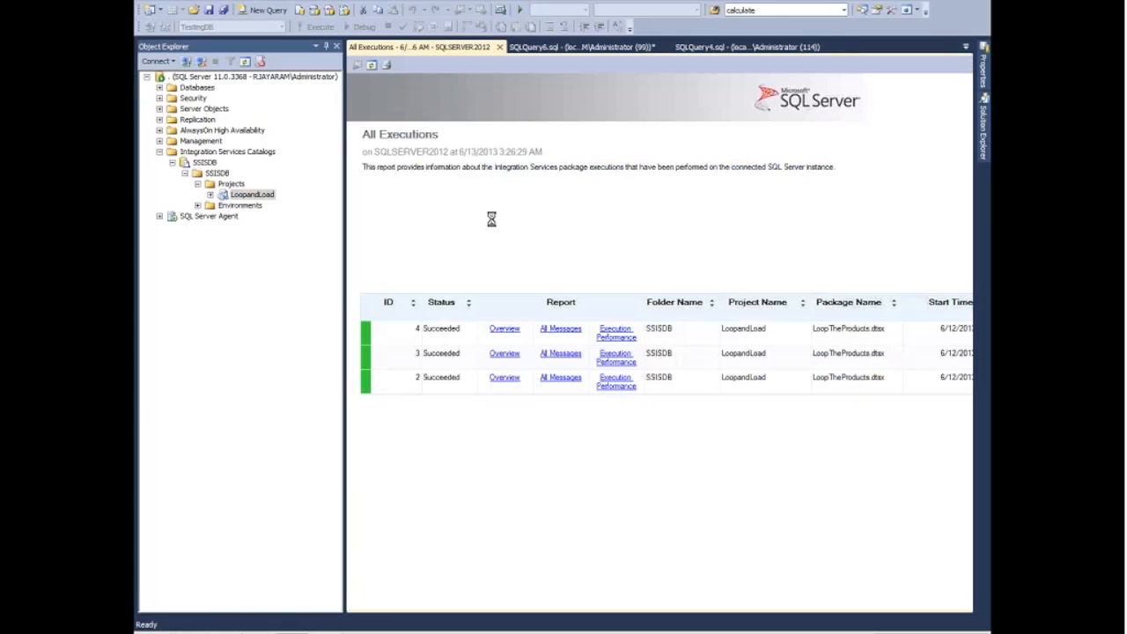
drag(467, 605, 549, 607)
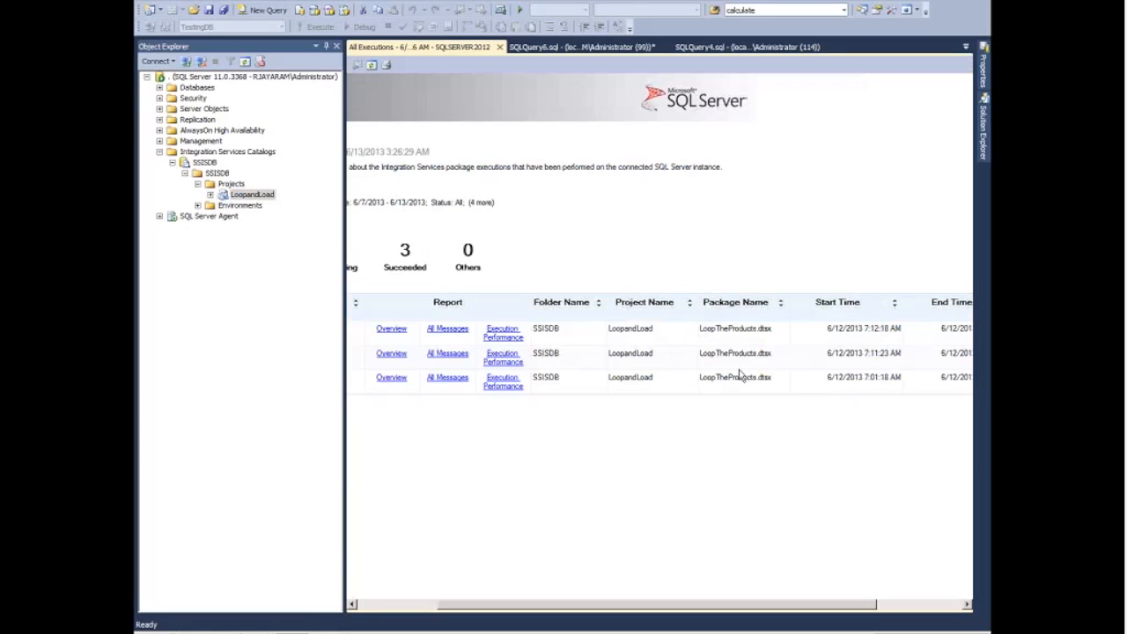
drag(545, 607, 463, 609)
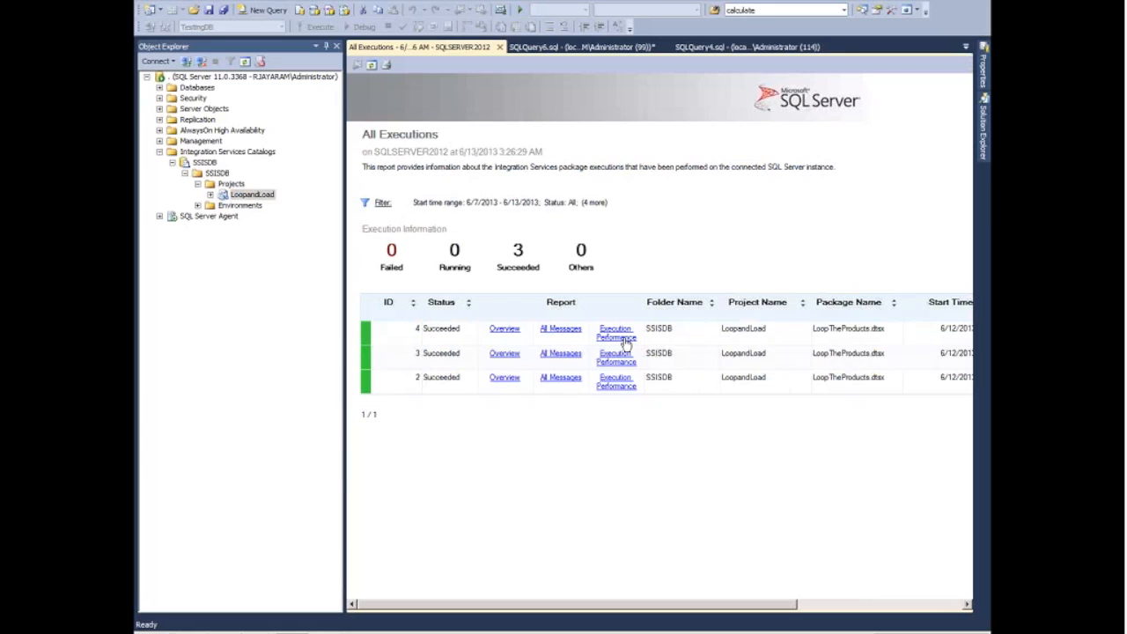
- Open the Execution Performance report for execution 4 and examine its past durations, averages and data flow components section
click(518, 332)
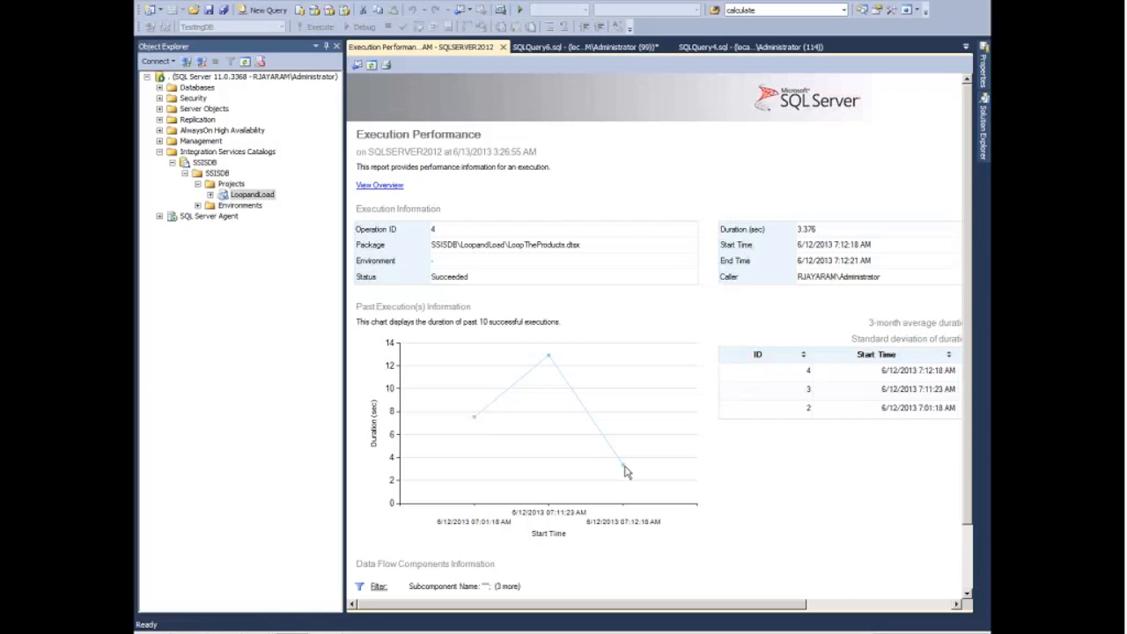
drag(631, 604, 798, 604)
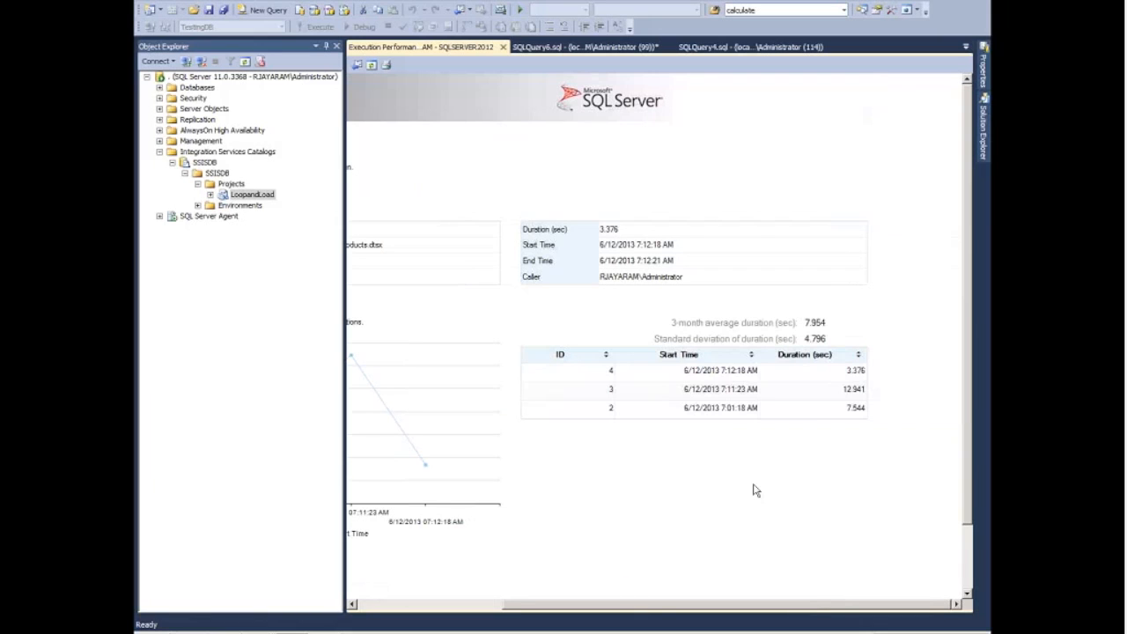
drag(679, 606, 490, 606)
scroll(533, 465, down, 2)
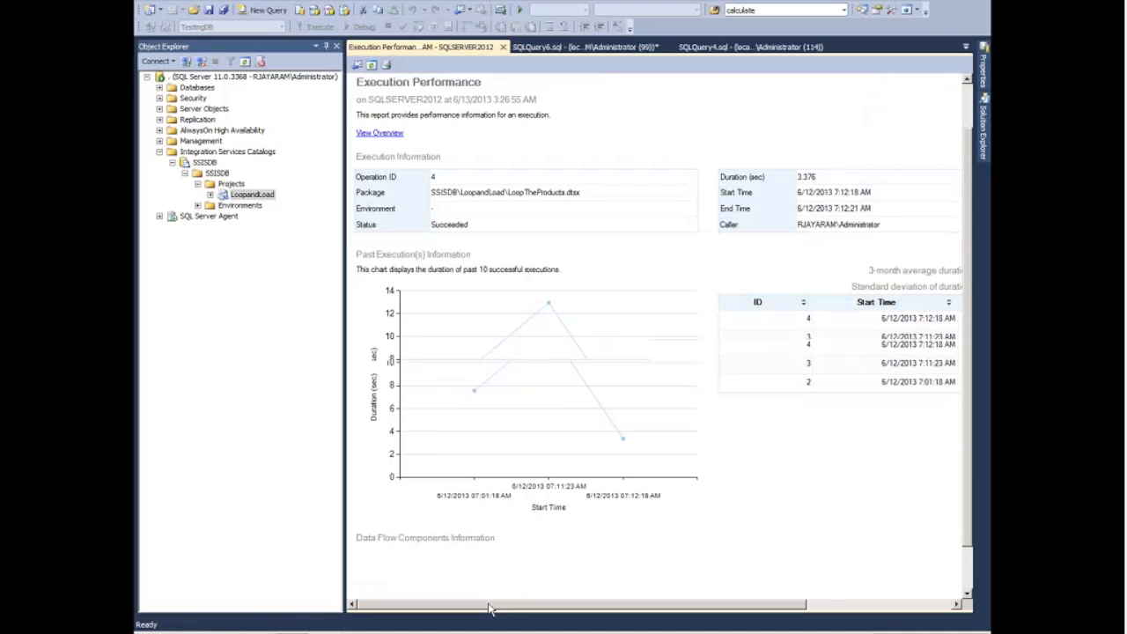
scroll(528, 465, down, 1)
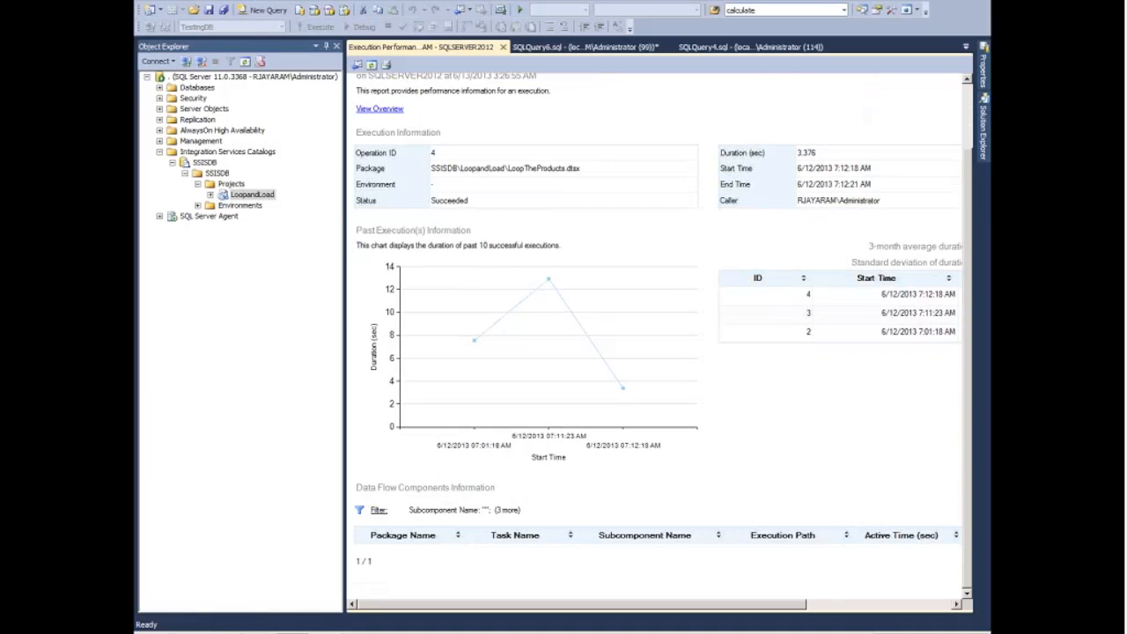
- Switch to Windows Explorer, open BadData.xls from the EDM Using SSIS folder and retry loading the ANALYS32.XLL add-in
key(alt+Tab)
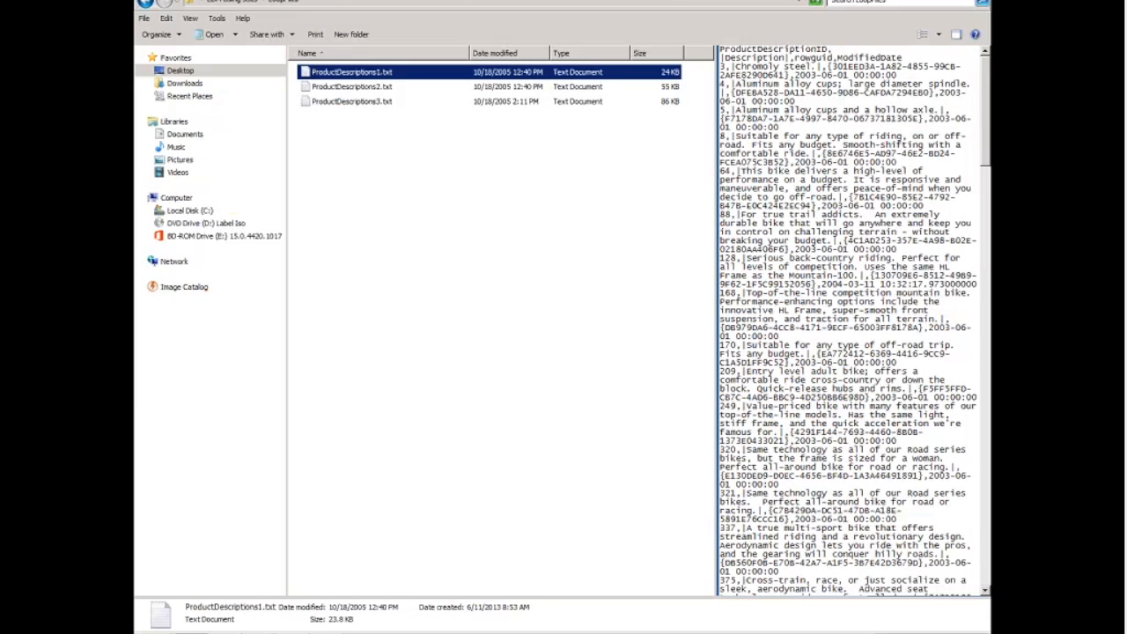
click(233, 2)
click(389, 304)
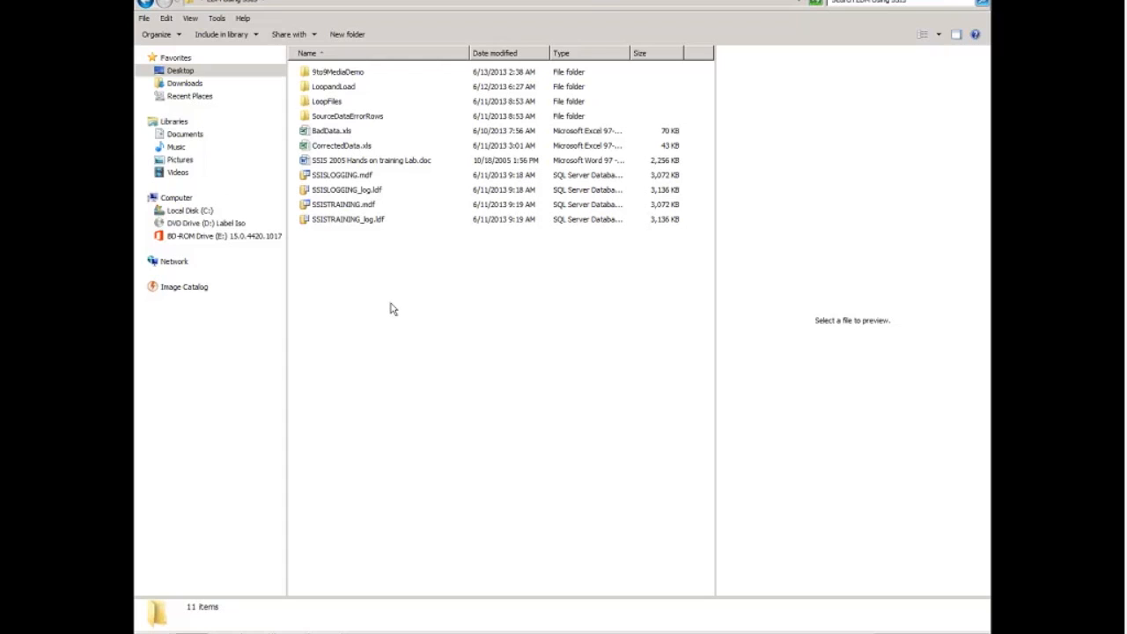
click(332, 132)
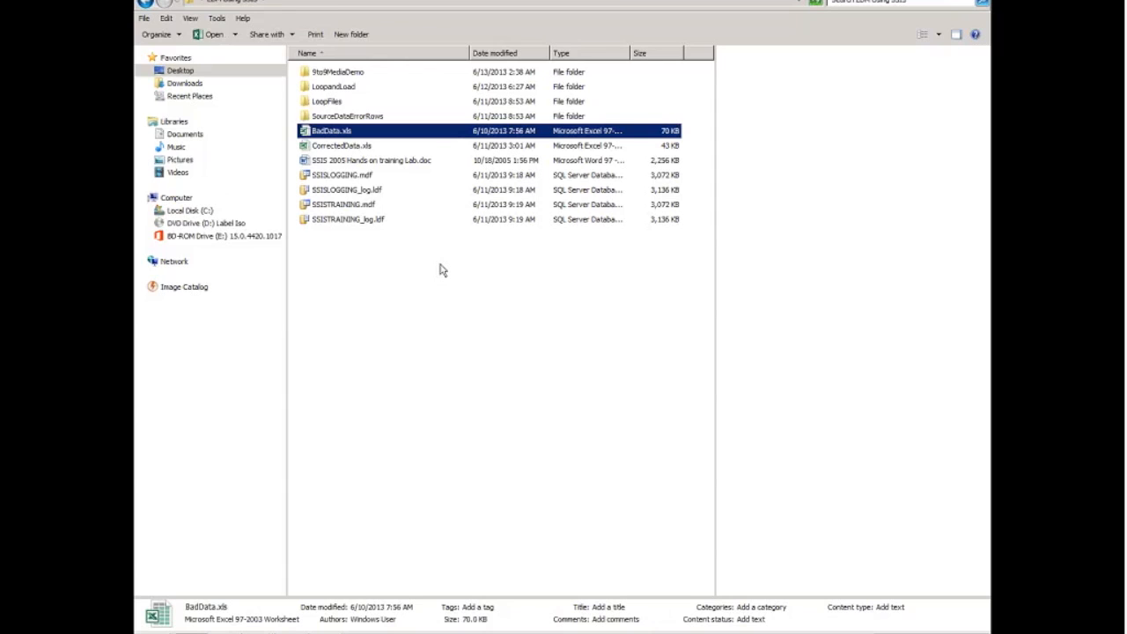
key(Return)
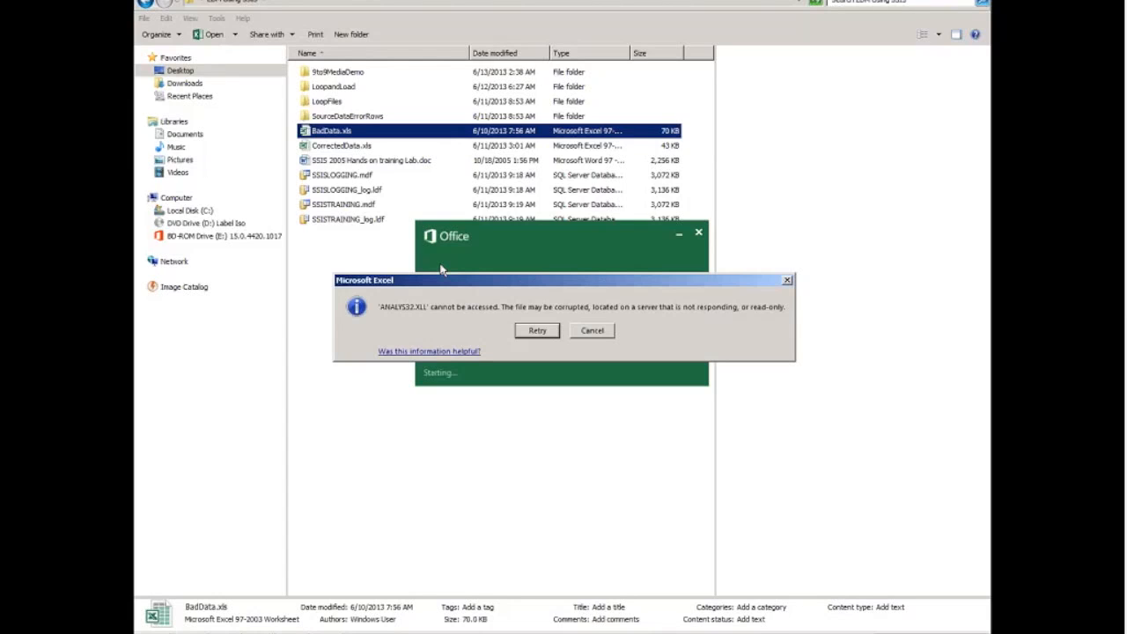
click(539, 333)
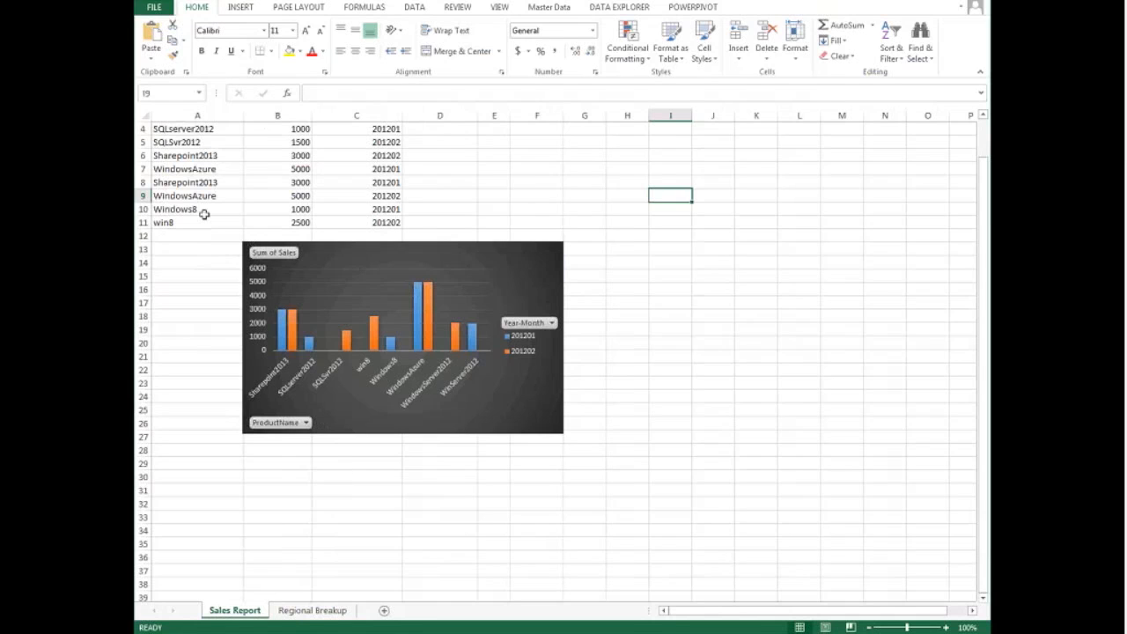
- Review the inconsistent product and region names in the tables and charts of the Sales Report and Regional Breakup sheets
scroll(203, 214, up, 1)
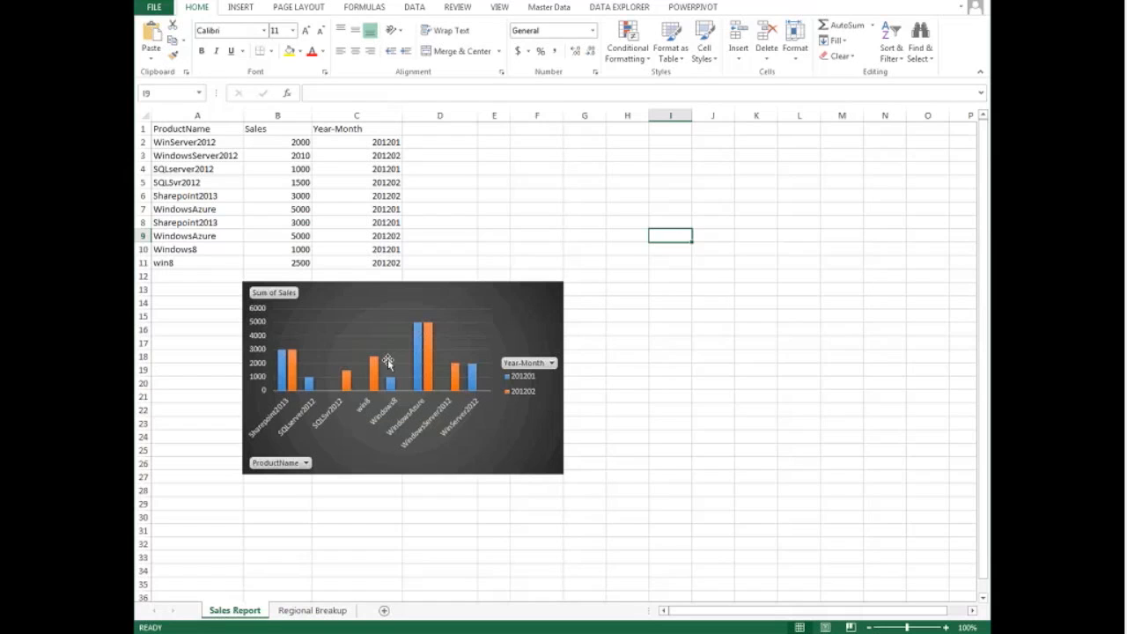
click(313, 610)
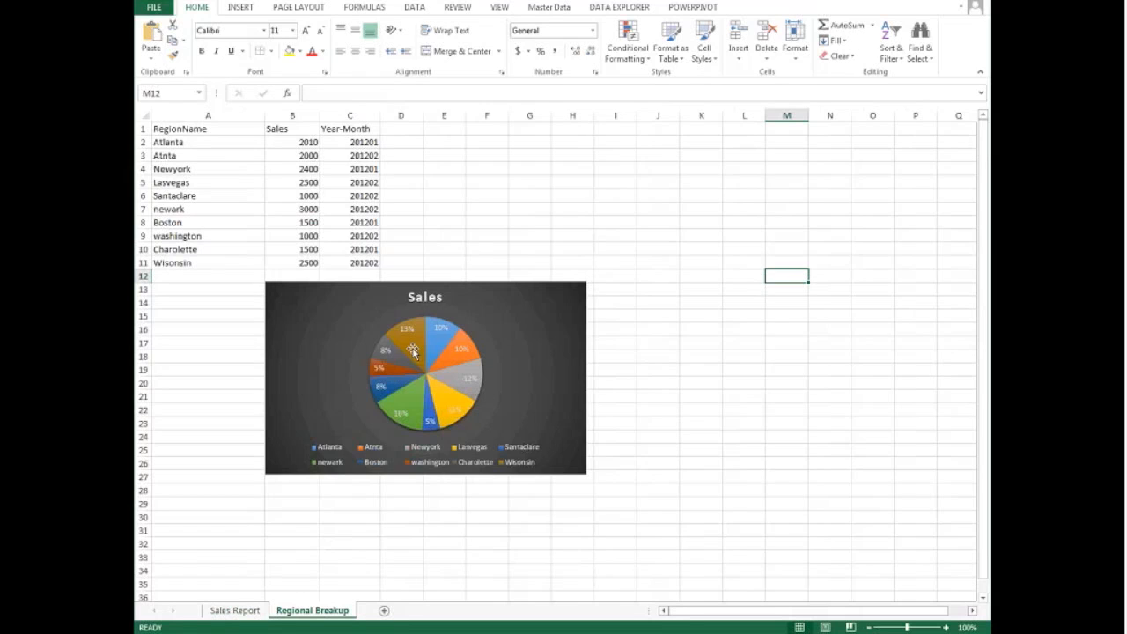
mouse_move(414, 381)
click(426, 388)
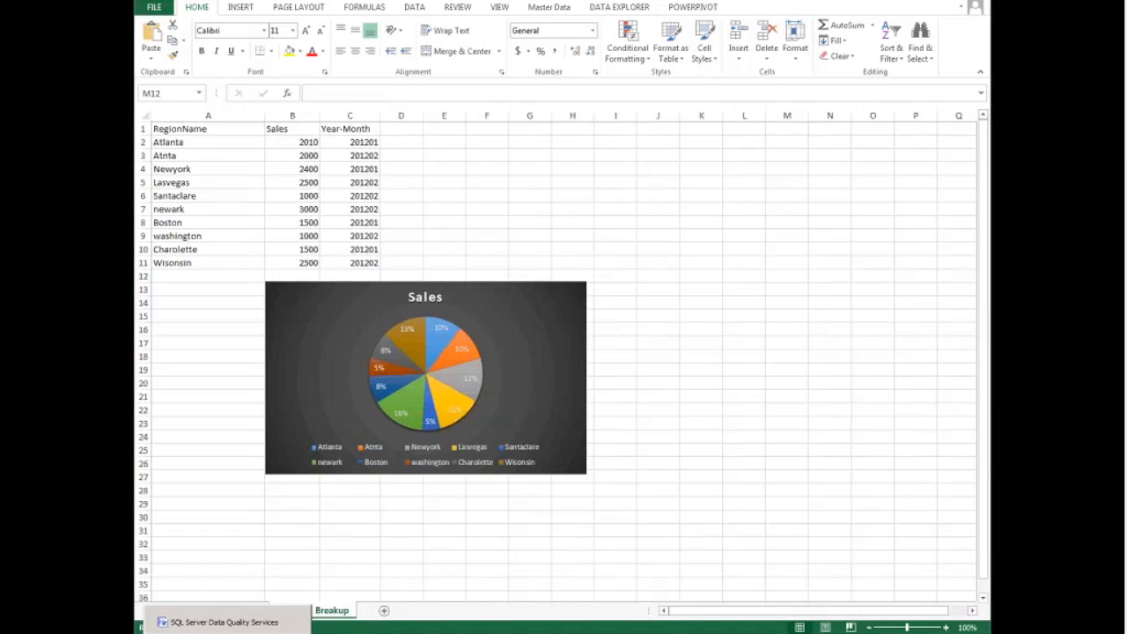
- Switch to SQL Server Data Quality Services and open the DiscoverPatterns knowledge base for Domain Management
click(224, 622)
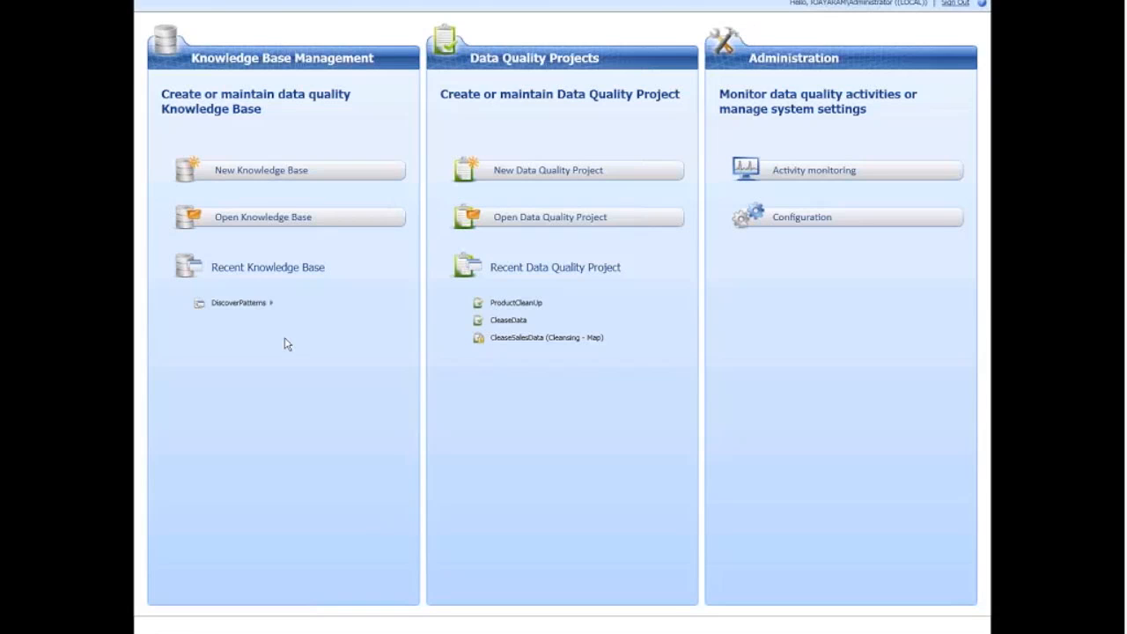
click(272, 306)
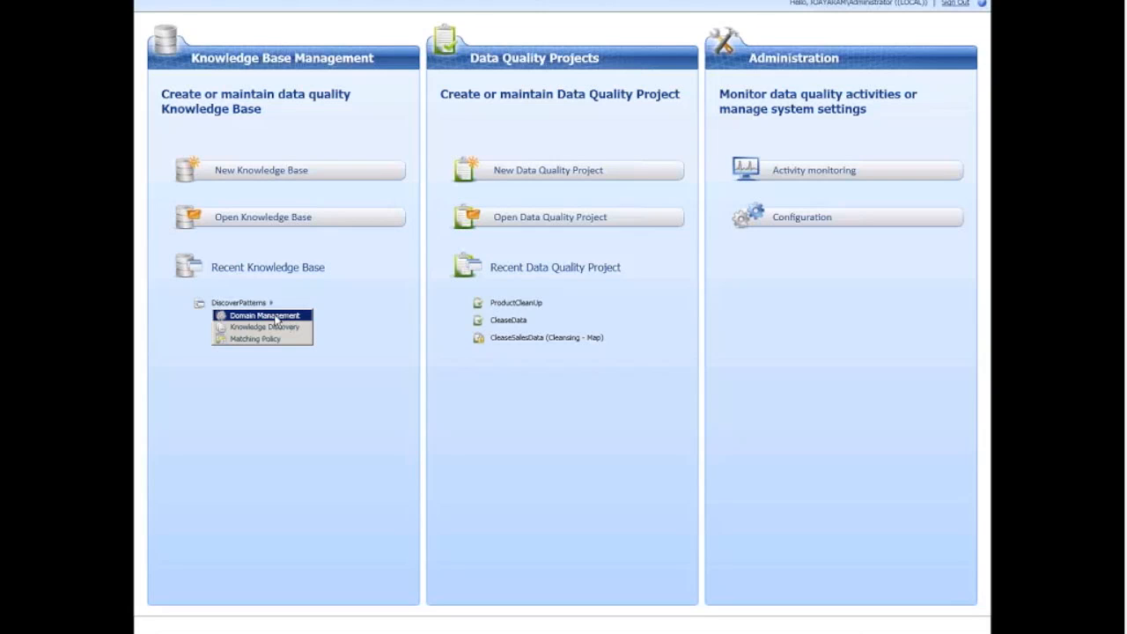
click(276, 318)
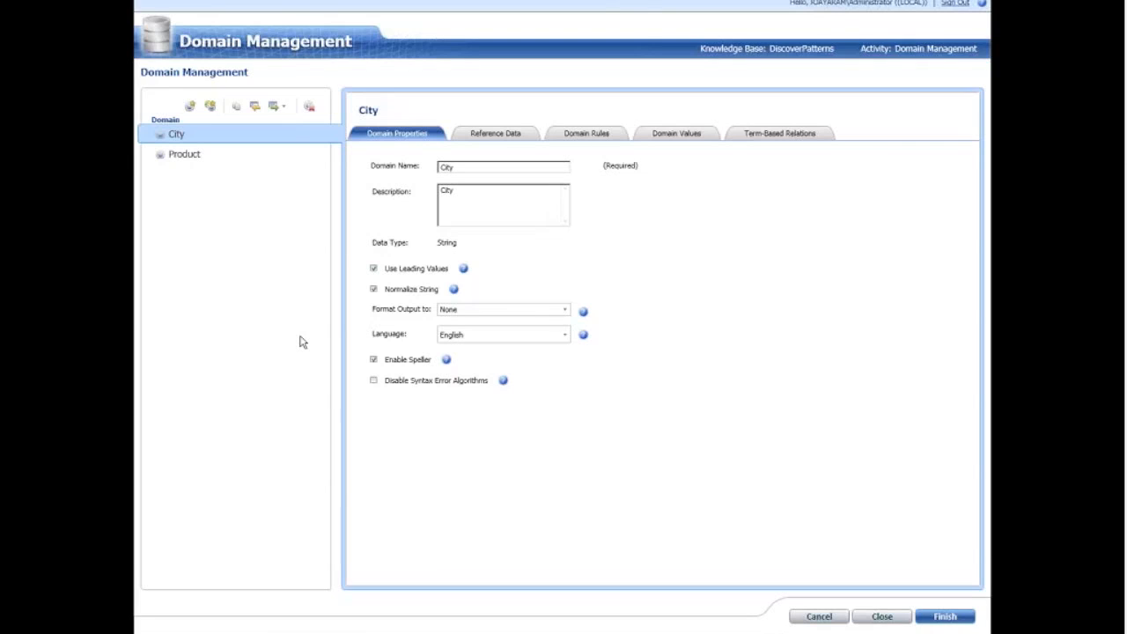
- Examine the City domain's rules, values with their corrections, term-based relations and reference data
click(590, 141)
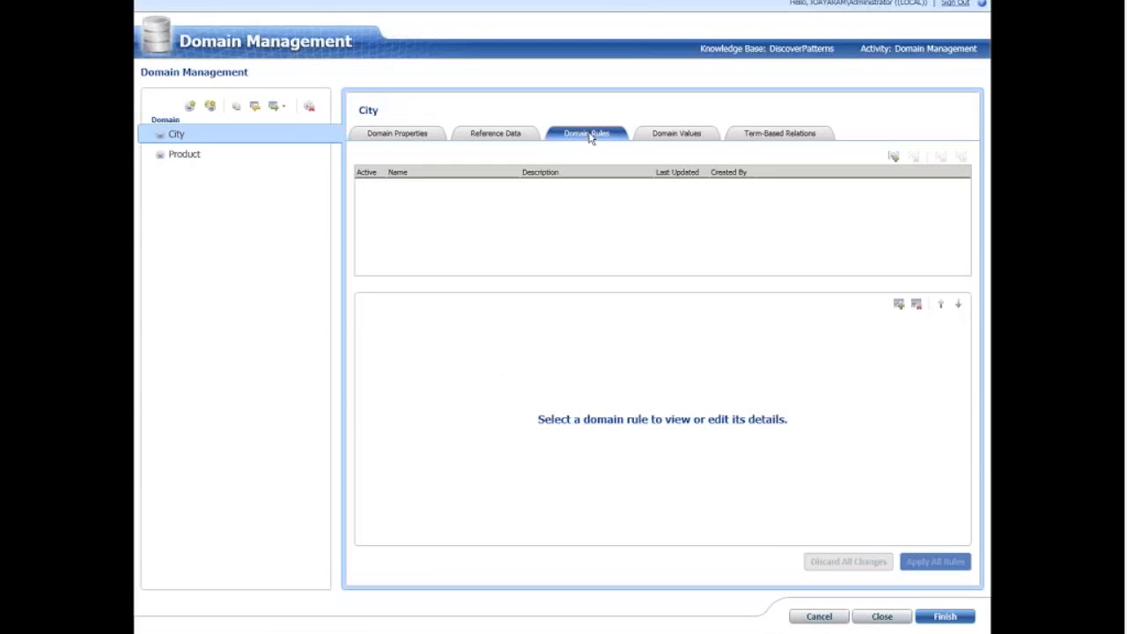
click(666, 141)
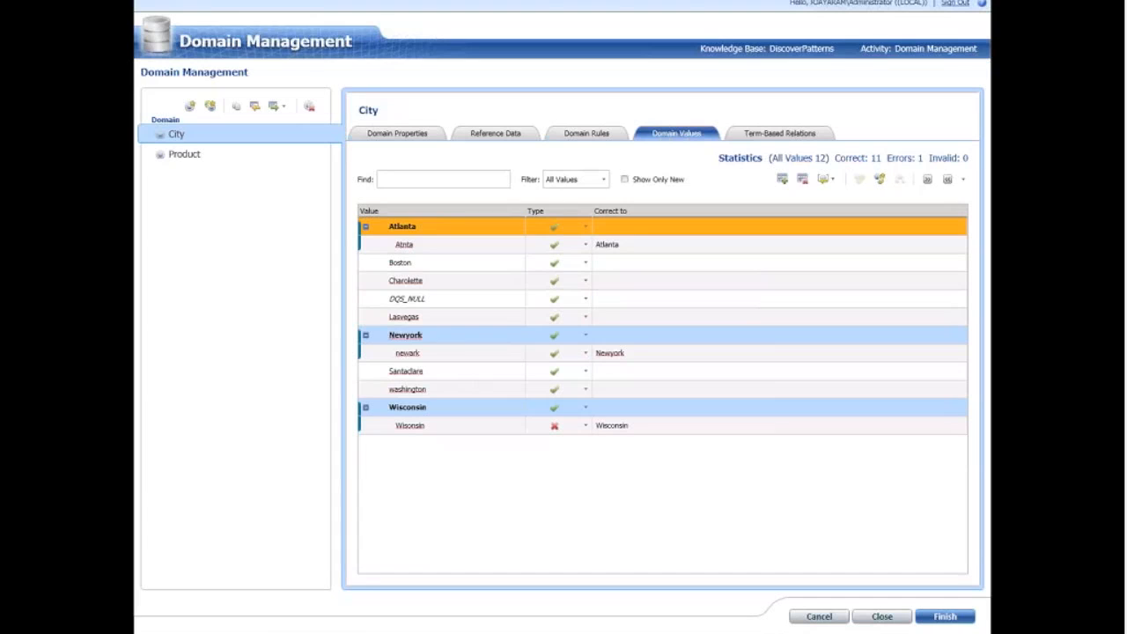
click(412, 245)
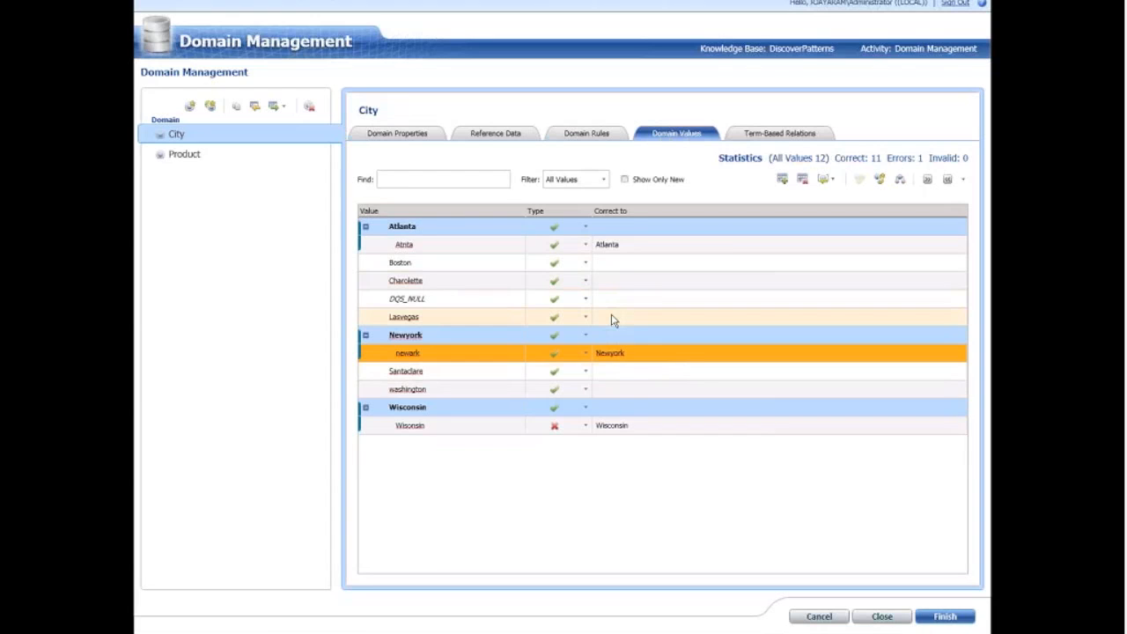
click(756, 136)
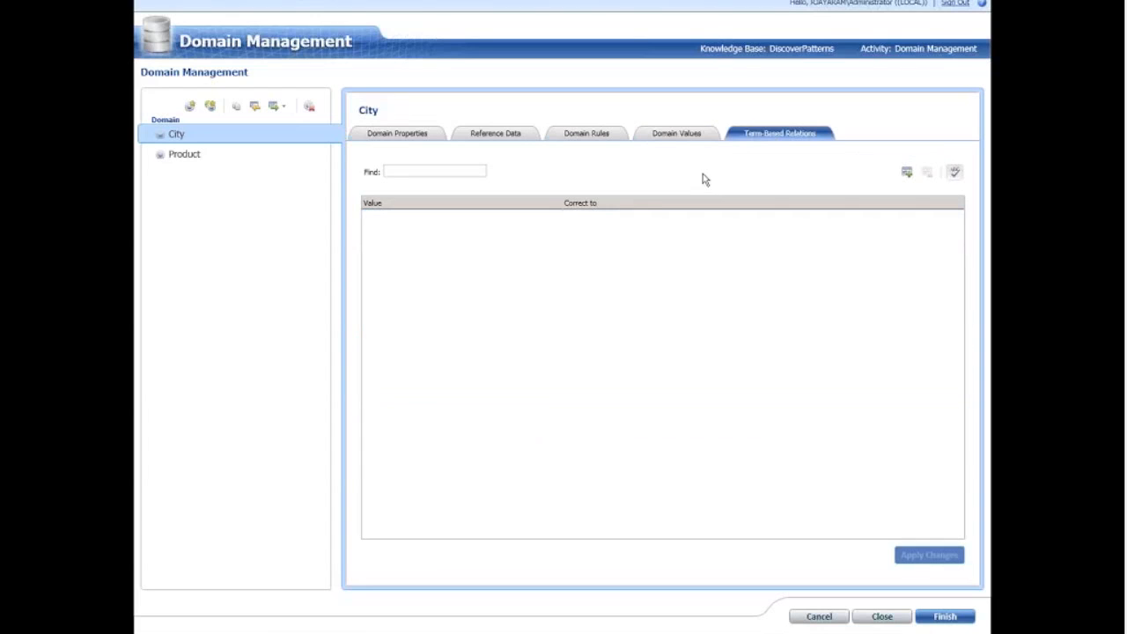
click(676, 137)
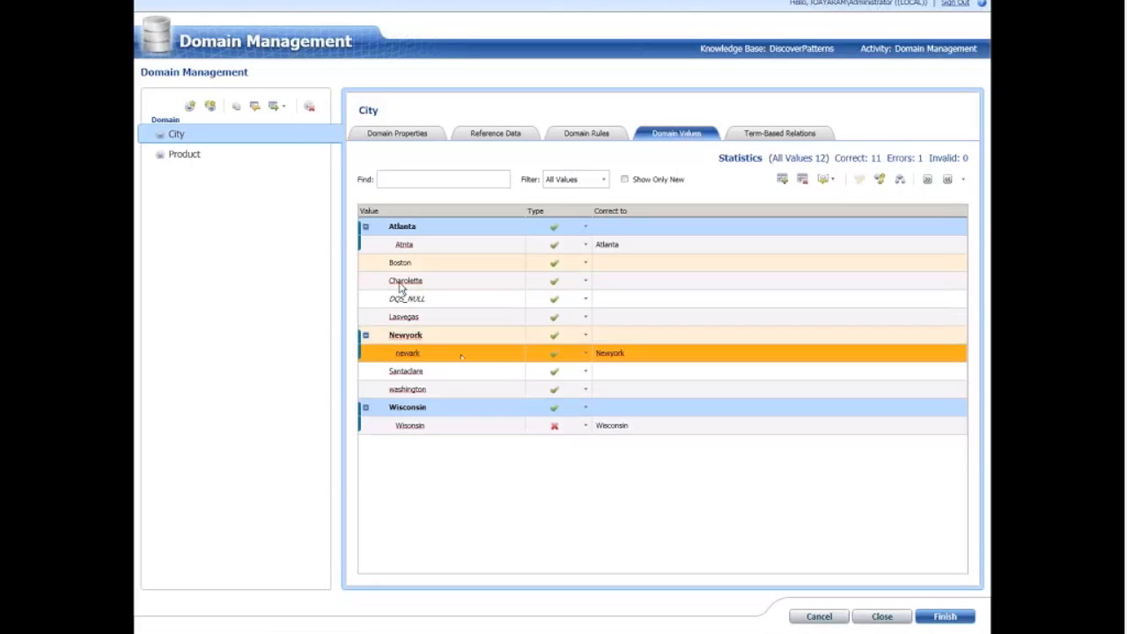
click(520, 139)
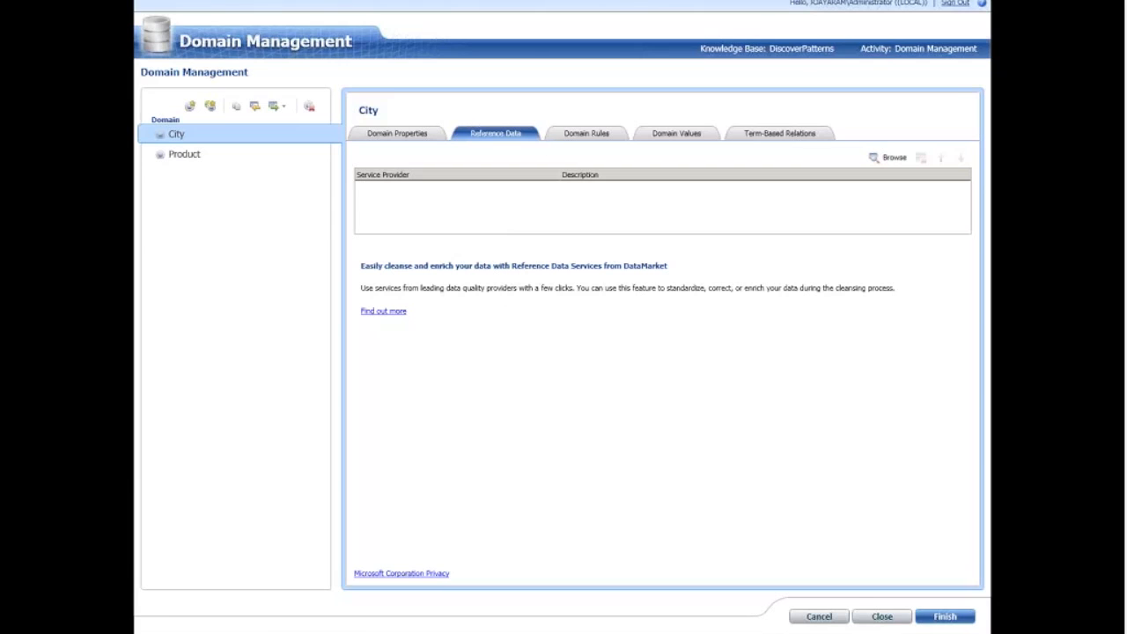
- Close the Domain Management activity, reopen it for DiscoverPatterns and revisit the City domain's rules and values
click(863, 610)
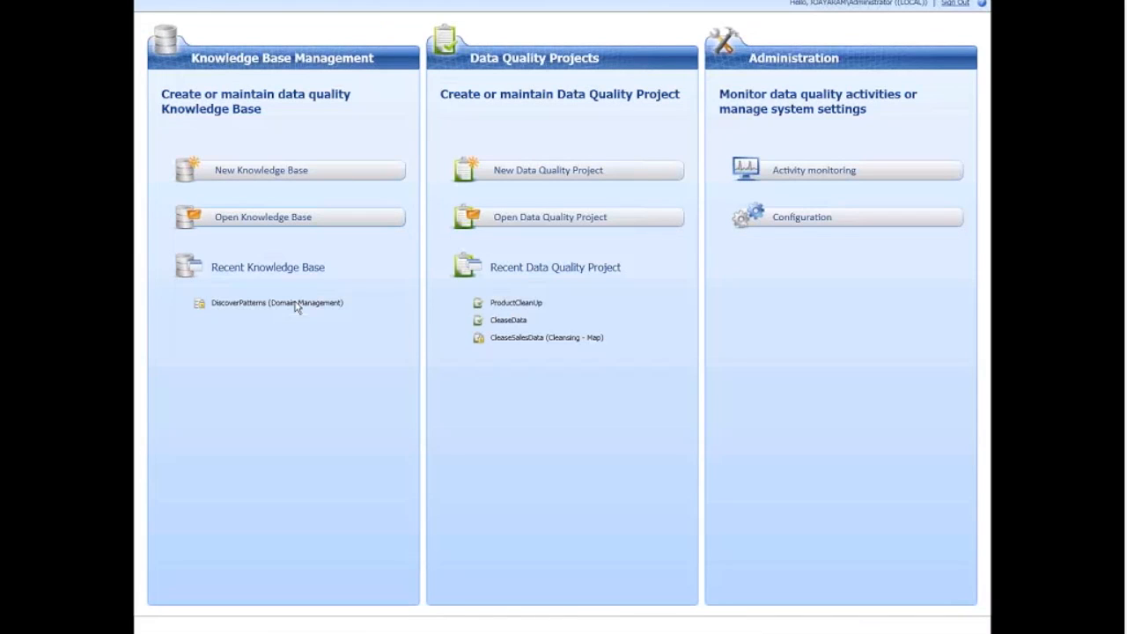
click(336, 305)
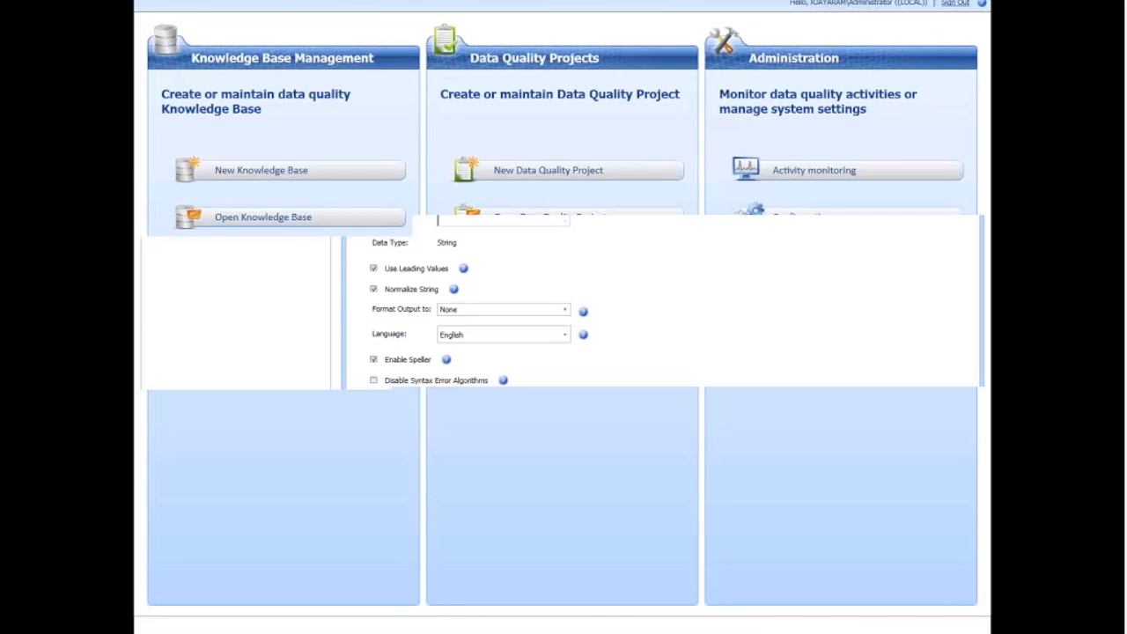
click(585, 138)
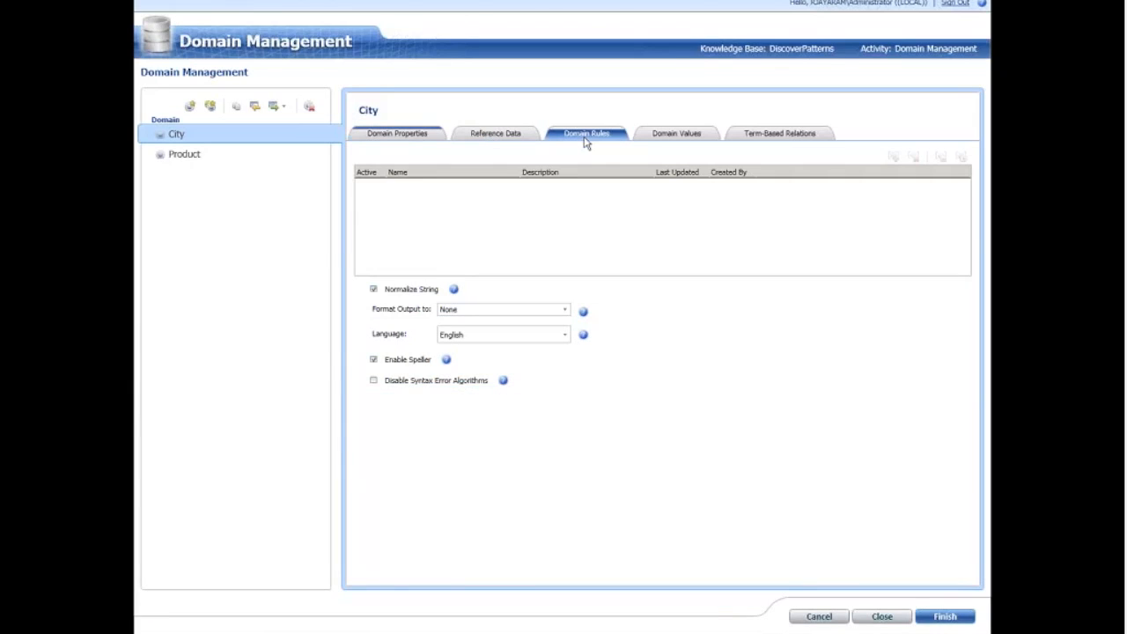
click(646, 138)
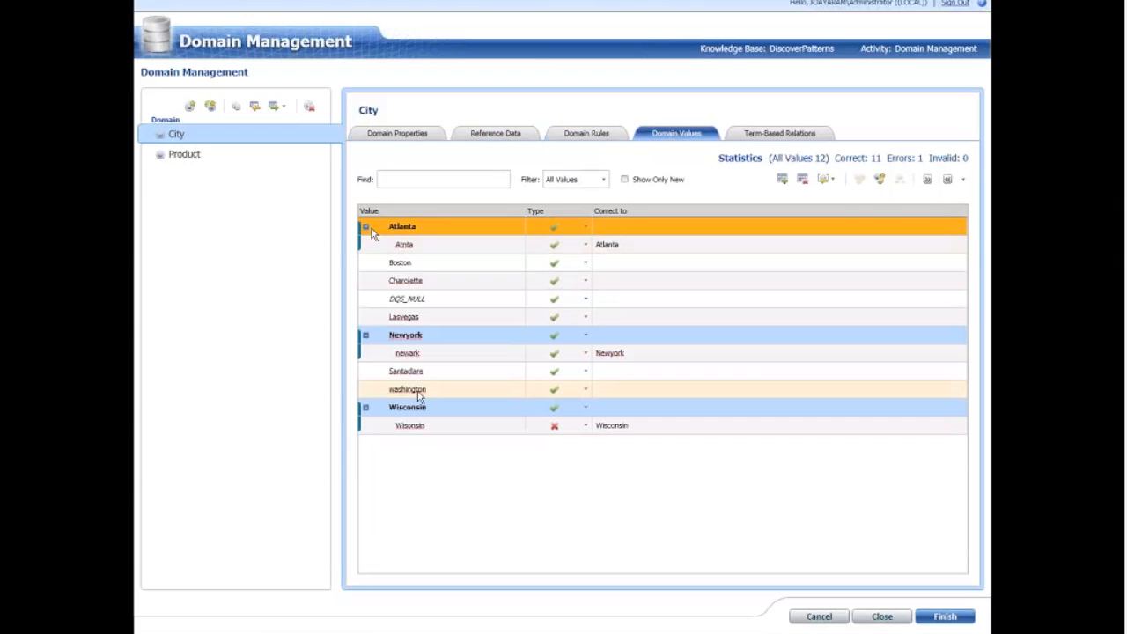
- Open CorrectedData.xls from the EDM Using SSIS folder and review the charts on its SalesReport and RegionalBreakup sheets
click(946, 2)
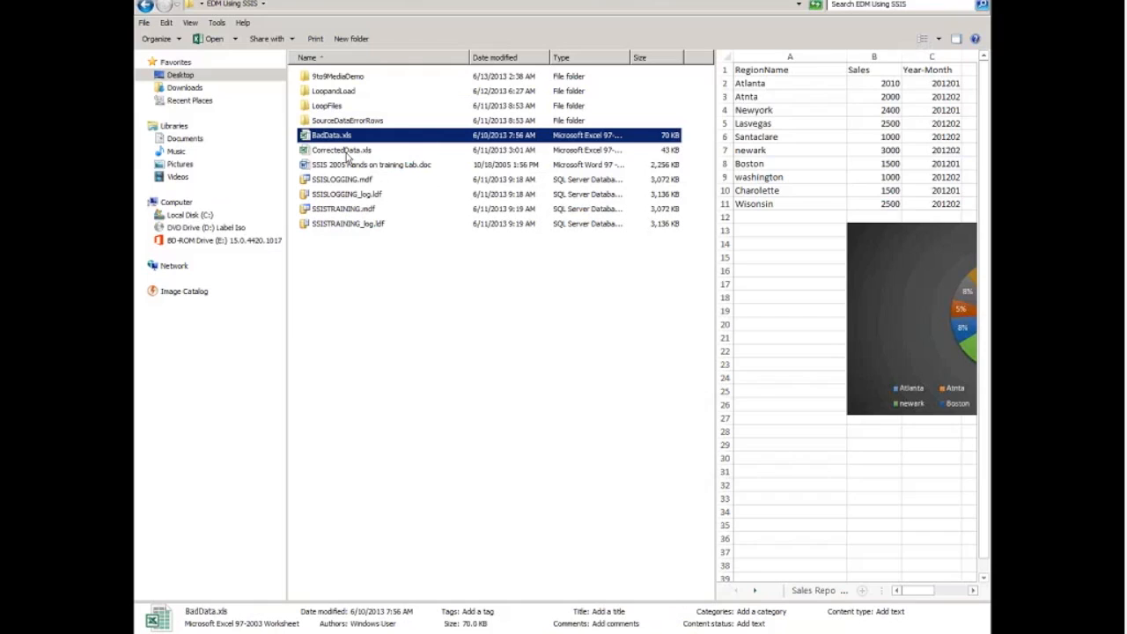
click(343, 152)
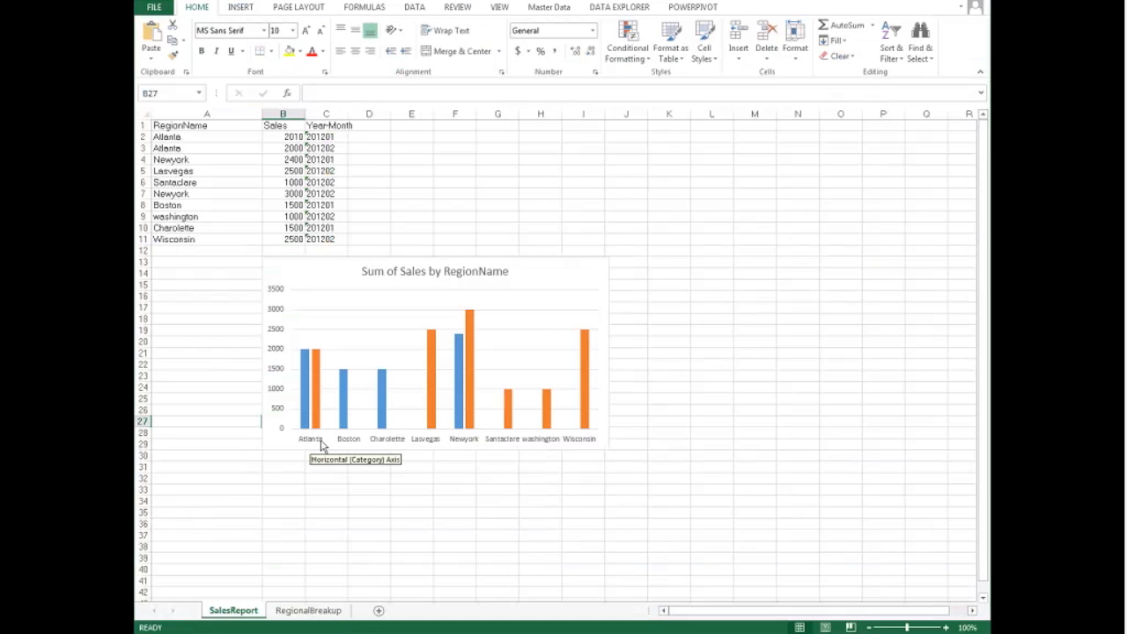
click(474, 442)
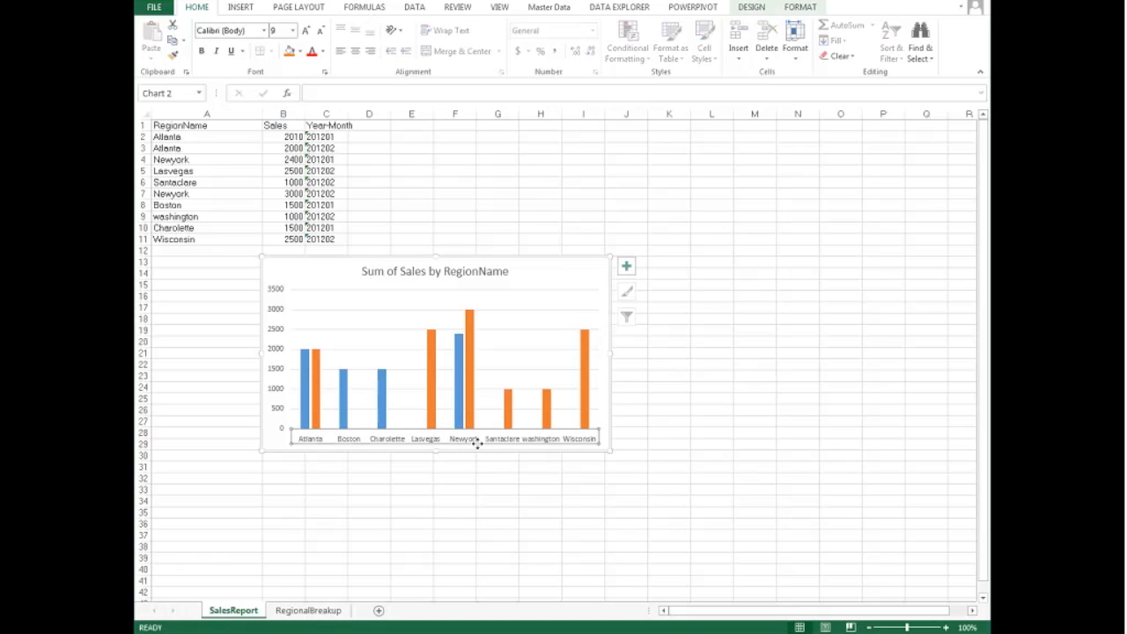
click(477, 464)
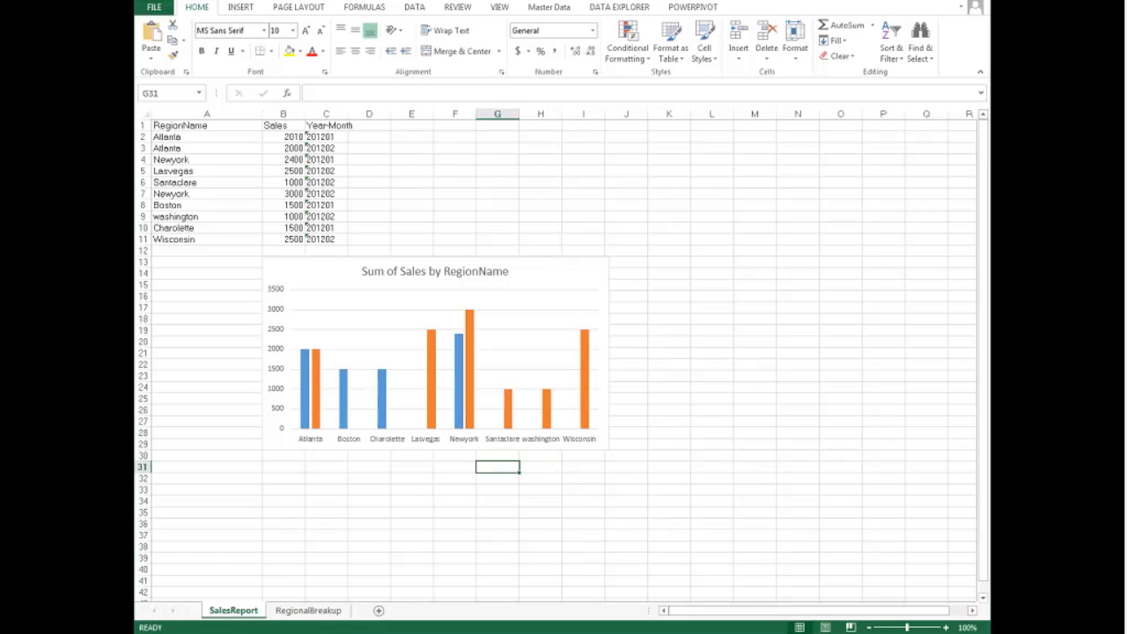
key(ctrl+Page_Down)
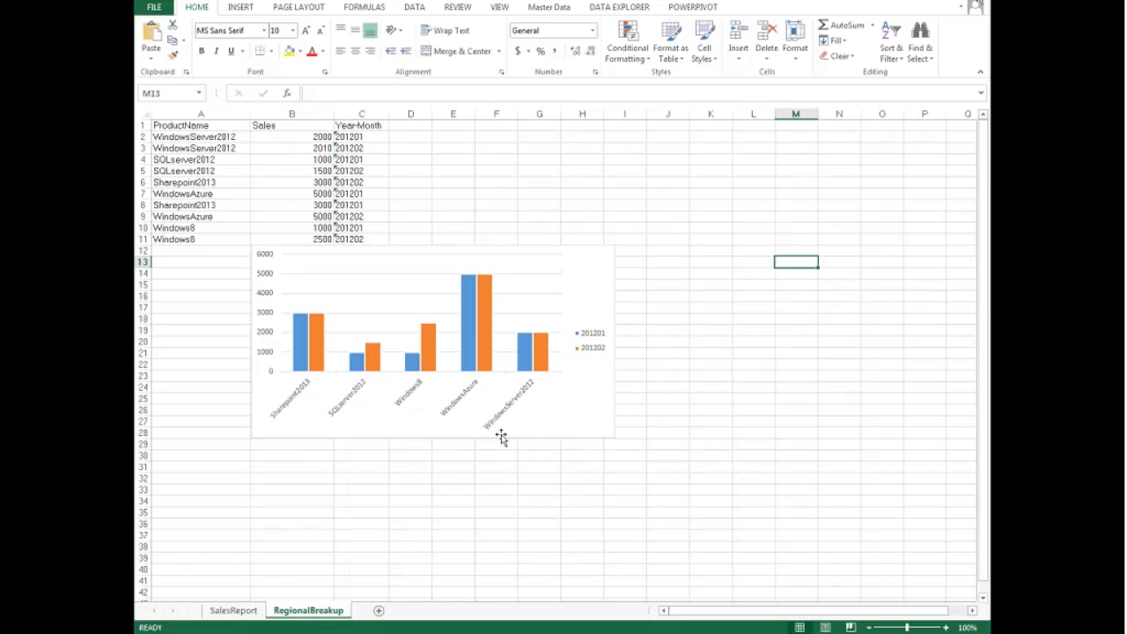
- Close the CorrectedData.xls workbook and the remaining empty Excel windows
click(980, 1)
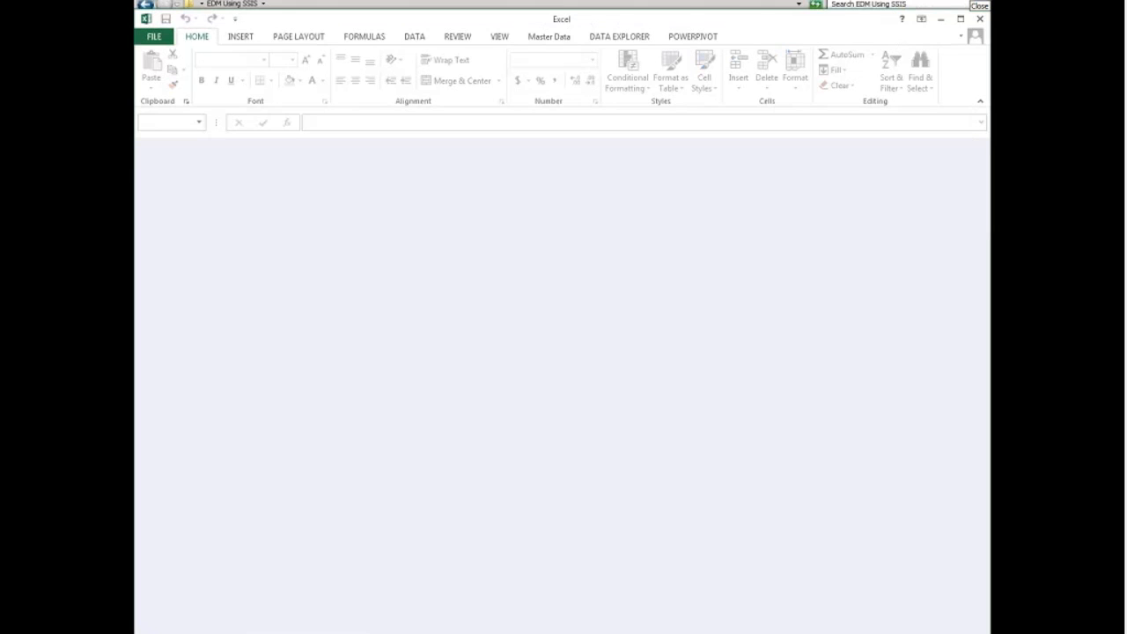
click(980, 18)
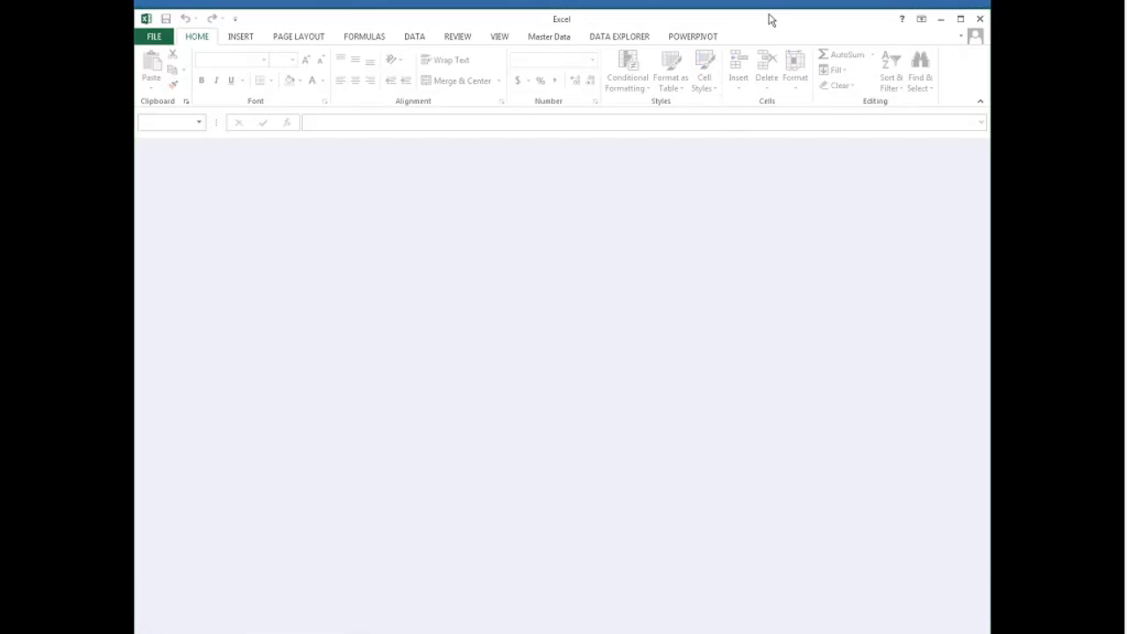
drag(772, 17, 711, 18)
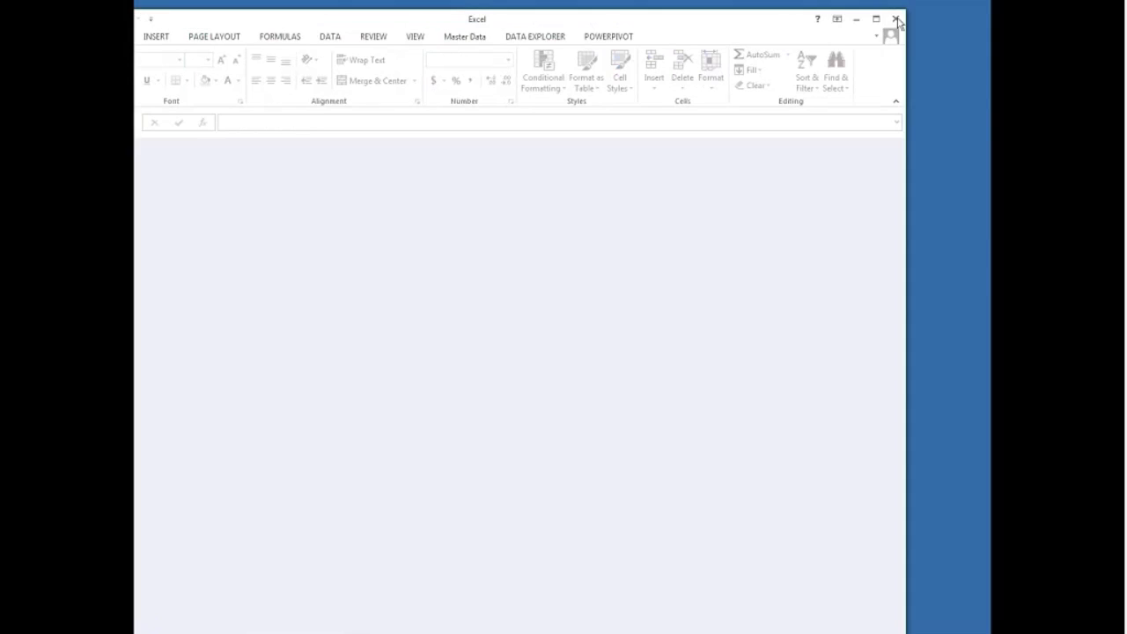
click(895, 18)
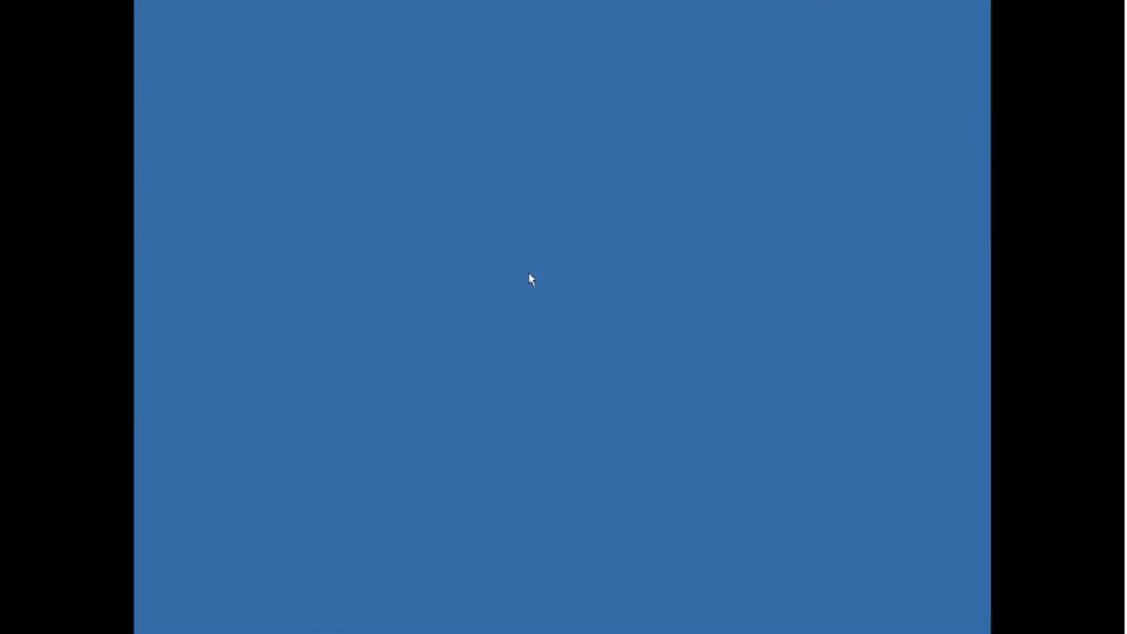